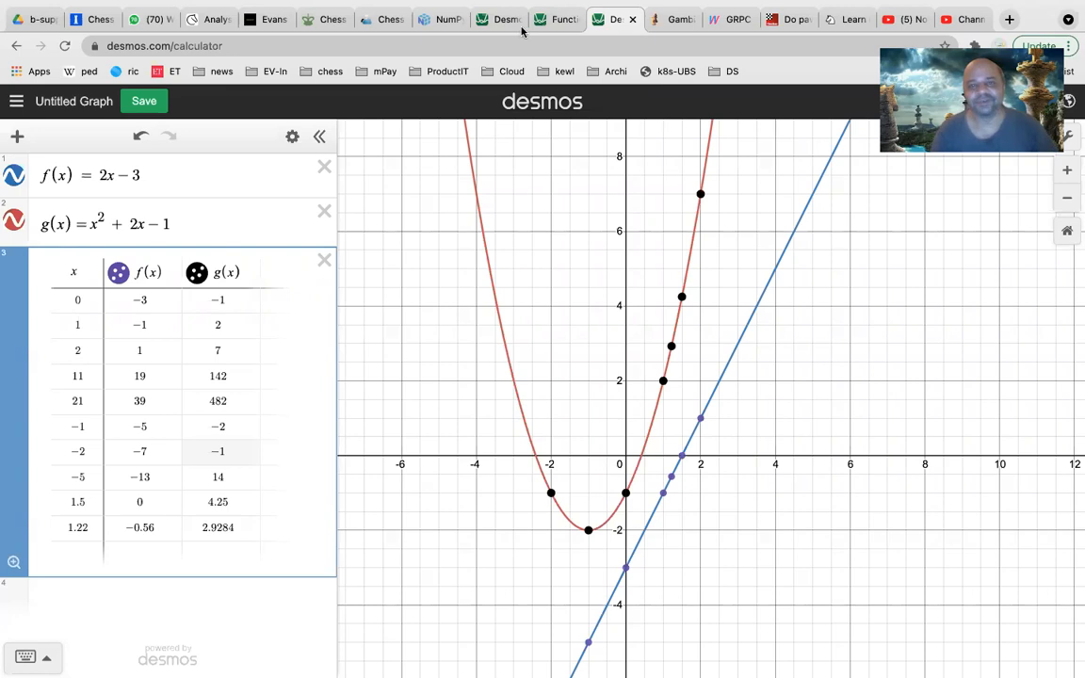
# Switch to the blank graph and enter the function f(x) = 4 − x² in the first expression
pyautogui.click(484, 20)
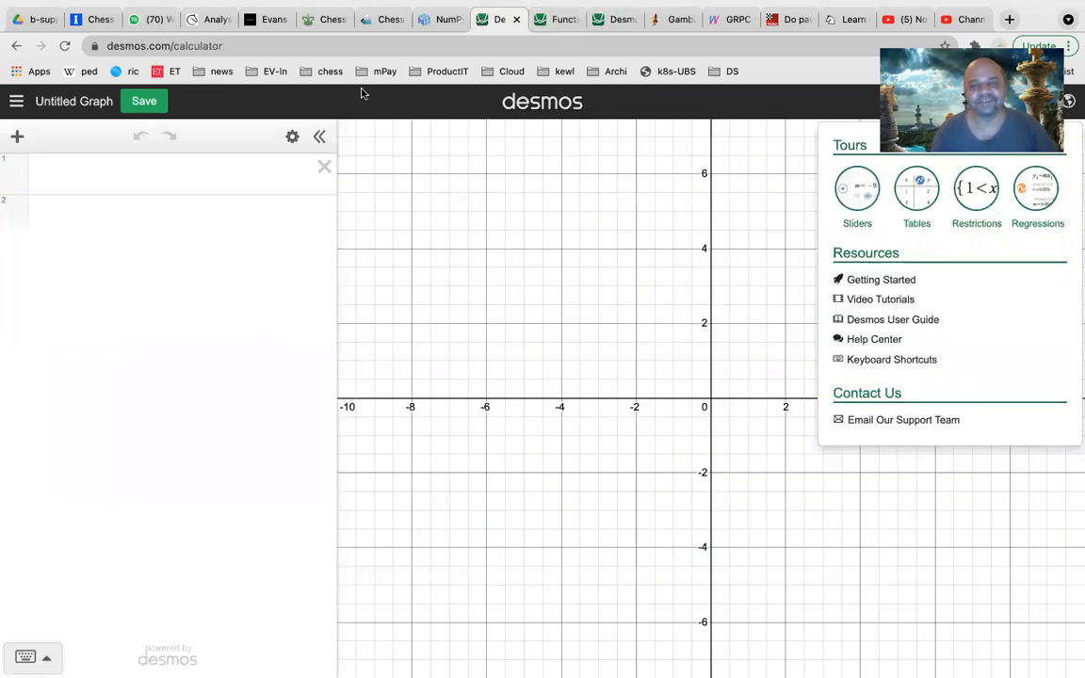
pyautogui.click(114, 177)
pyautogui.write('f(x) =')
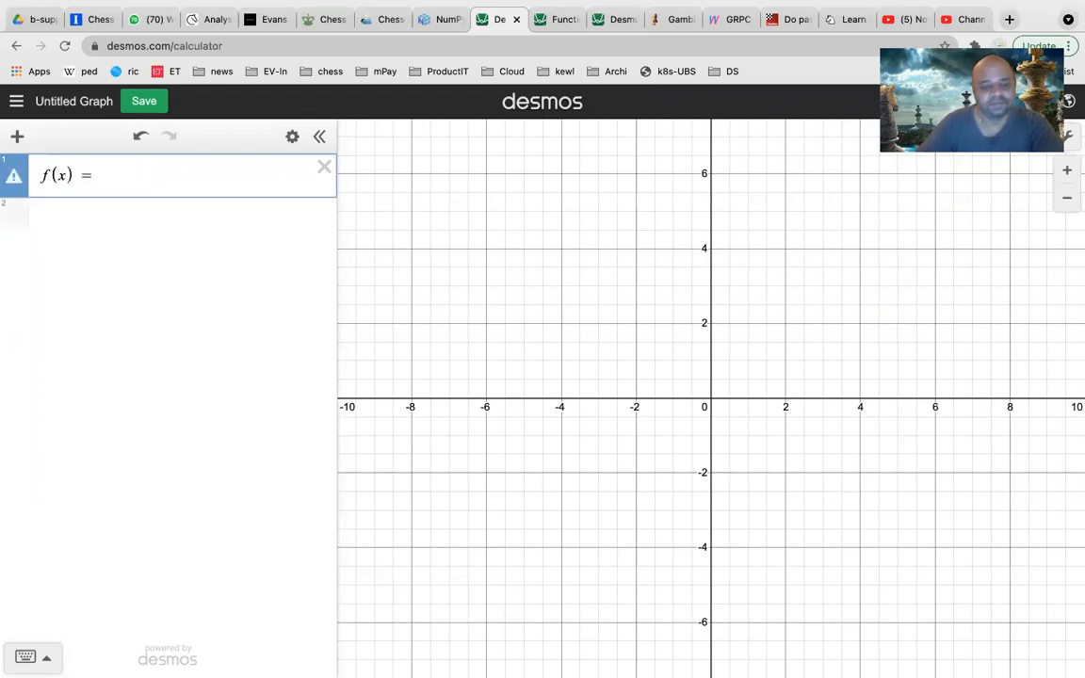
pyautogui.write('4-x^2')
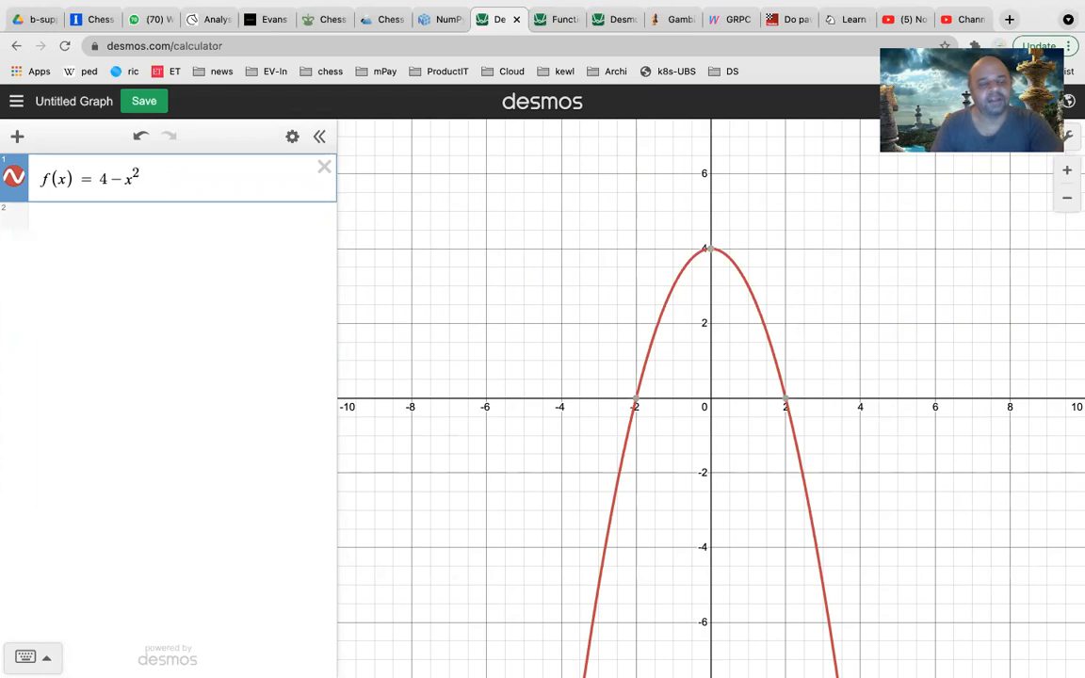
# Try squaring the f(x) side of the first equation, and remove the added exponent
pyautogui.click(75, 176)
pyautogui.write('^2')
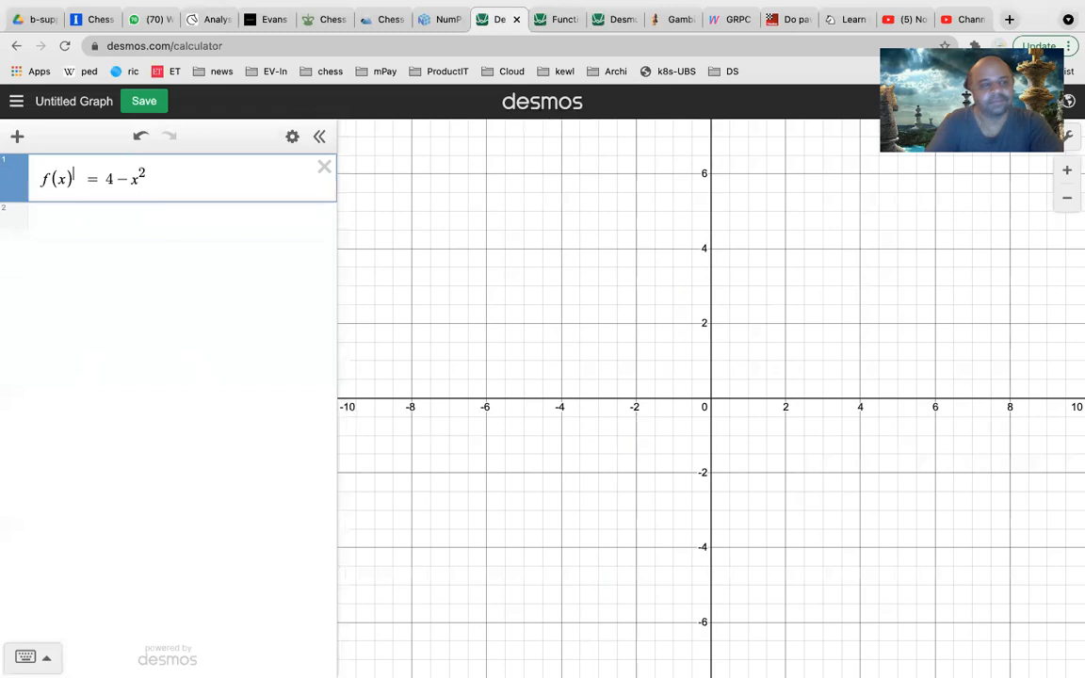
pyautogui.press('Right')
pyautogui.press('BackSpace')
pyautogui.press('BackSpace')
pyautogui.press('BackSpace')
pyautogui.press('BackSpace')
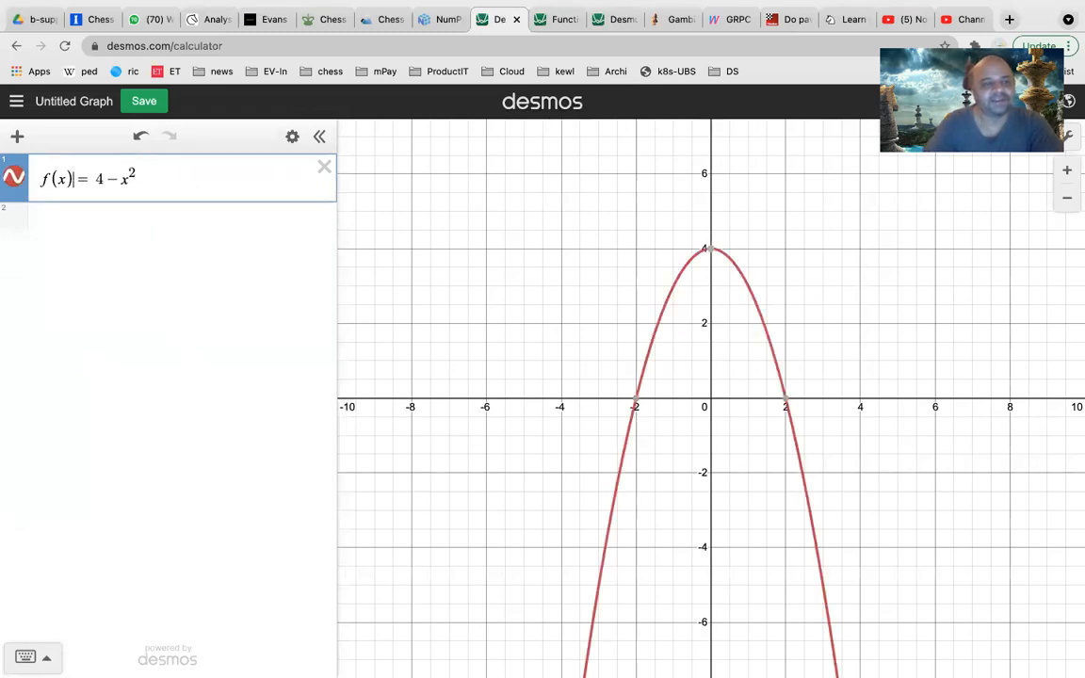
# Replace the first expression with the circle equation y² = 4 − x²
pyautogui.hotkey('ctrl', 'a')
pyautogui.press('BackSpace')
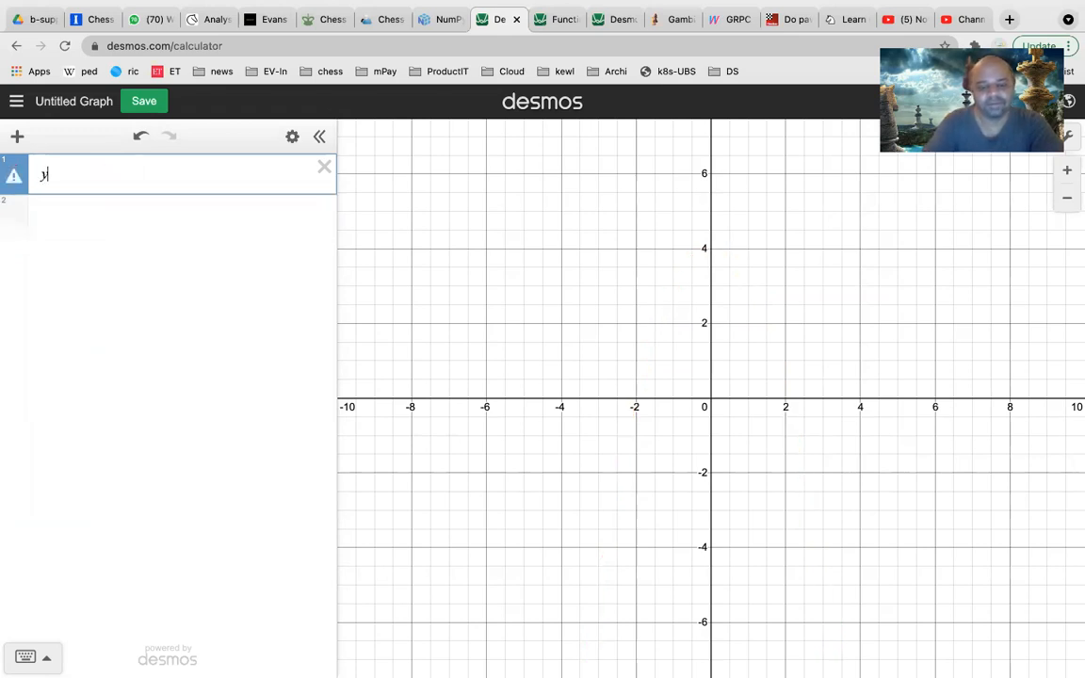
pyautogui.write('^2 =')
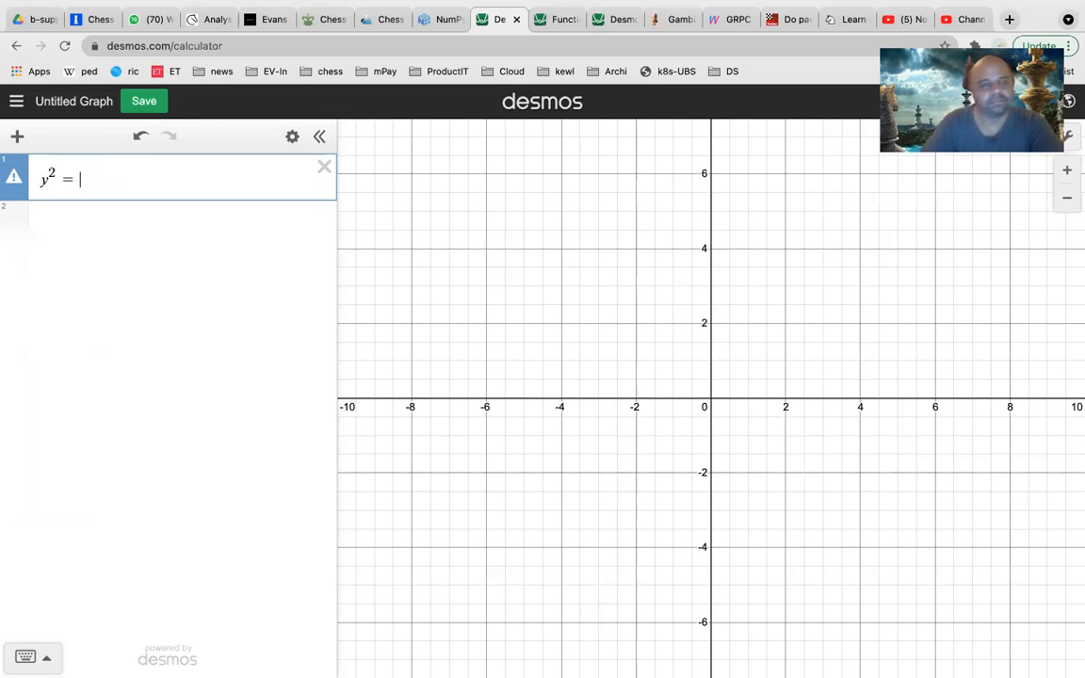
pyautogui.write('4')
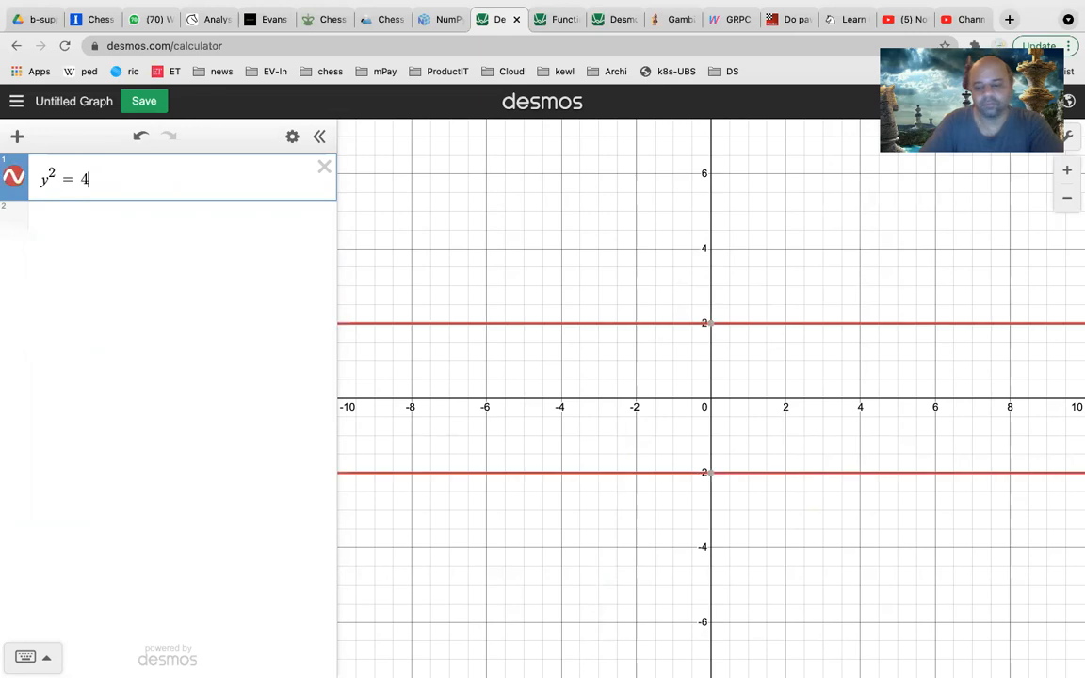
pyautogui.write('-x_6')
pyautogui.press('BackSpace')
pyautogui.press('BackSpace')
pyautogui.write('^2')
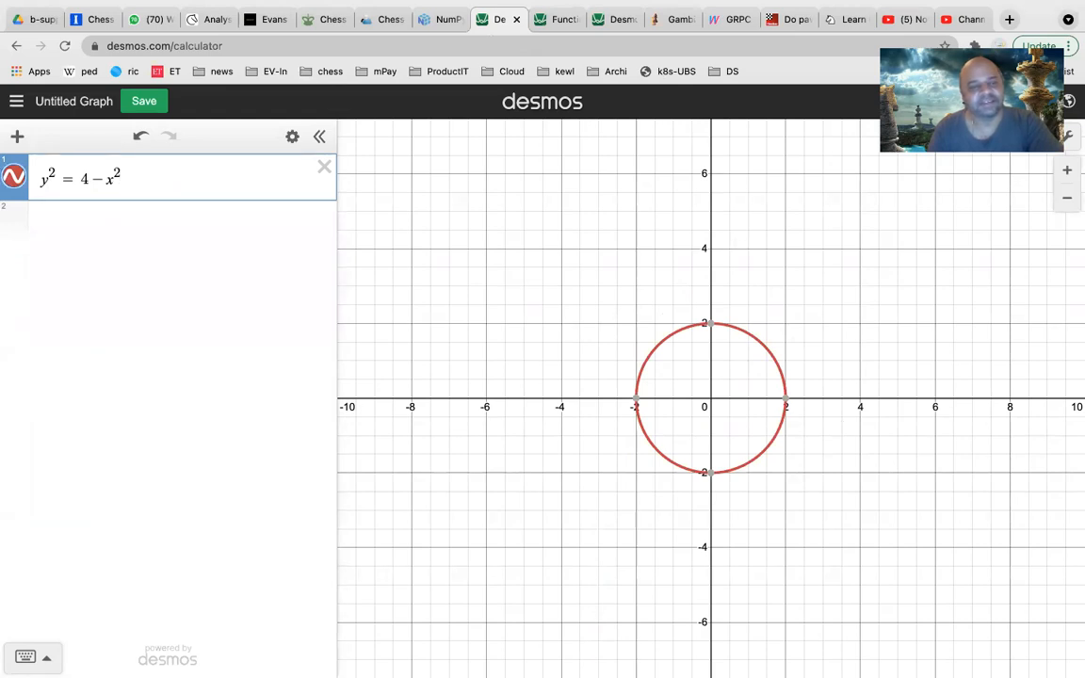
# Add a second expression defining the semicircle f(x) = √(9 − x²), using the square root symbol from the on-screen math keypad
pyautogui.press('Return')
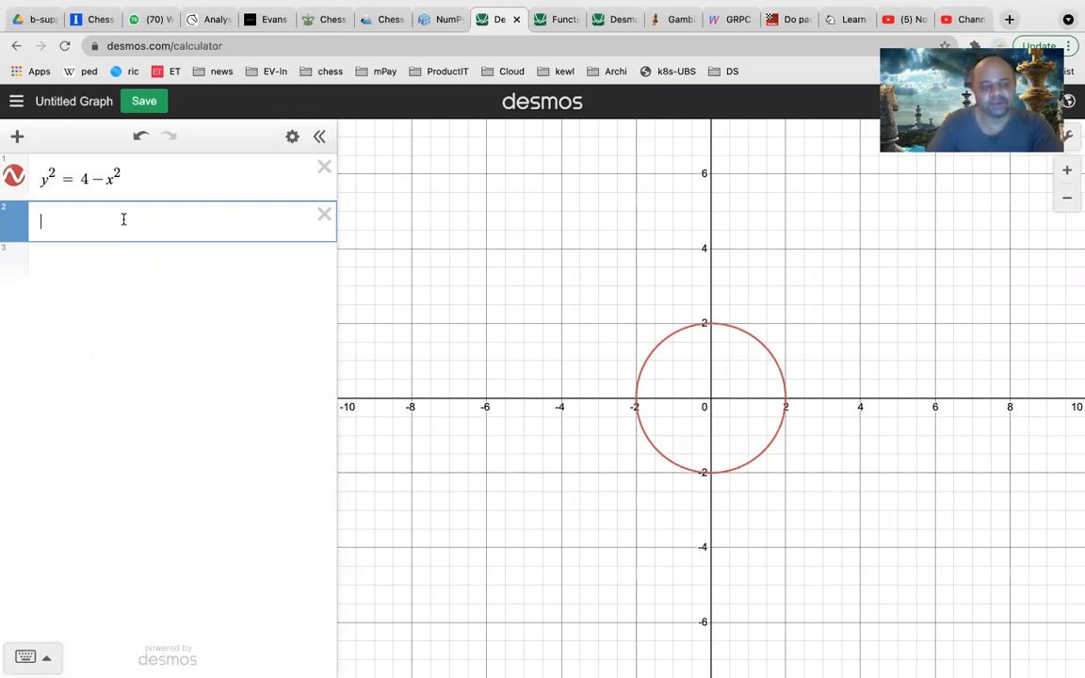
pyautogui.write('g')
pyautogui.press('BackSpace')
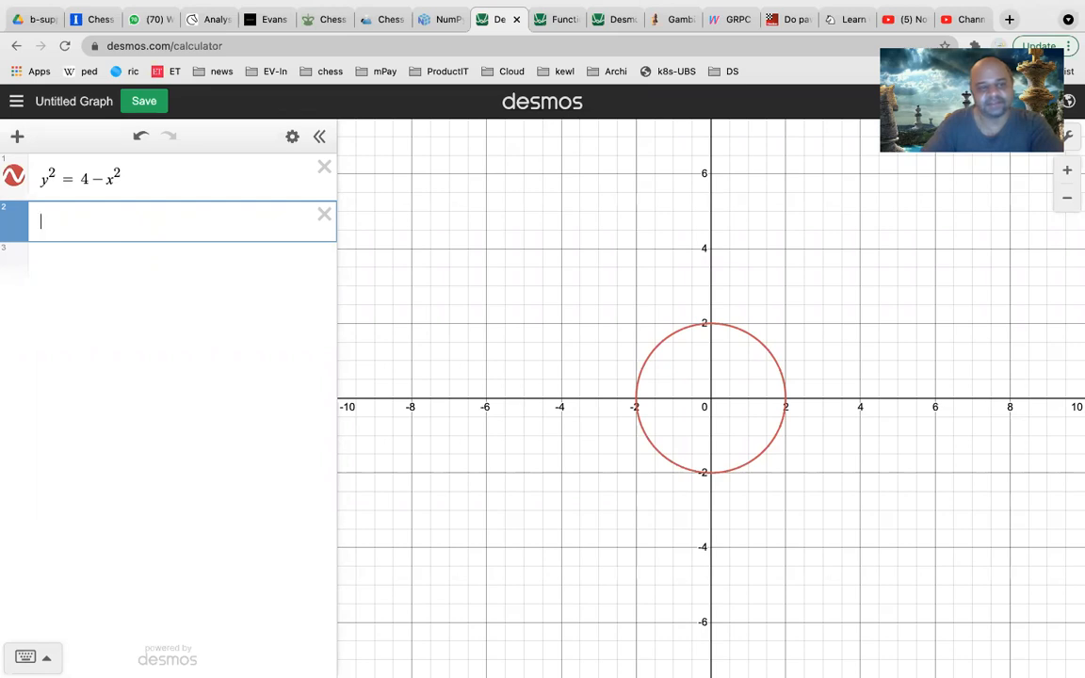
pyautogui.write('f(x) ')
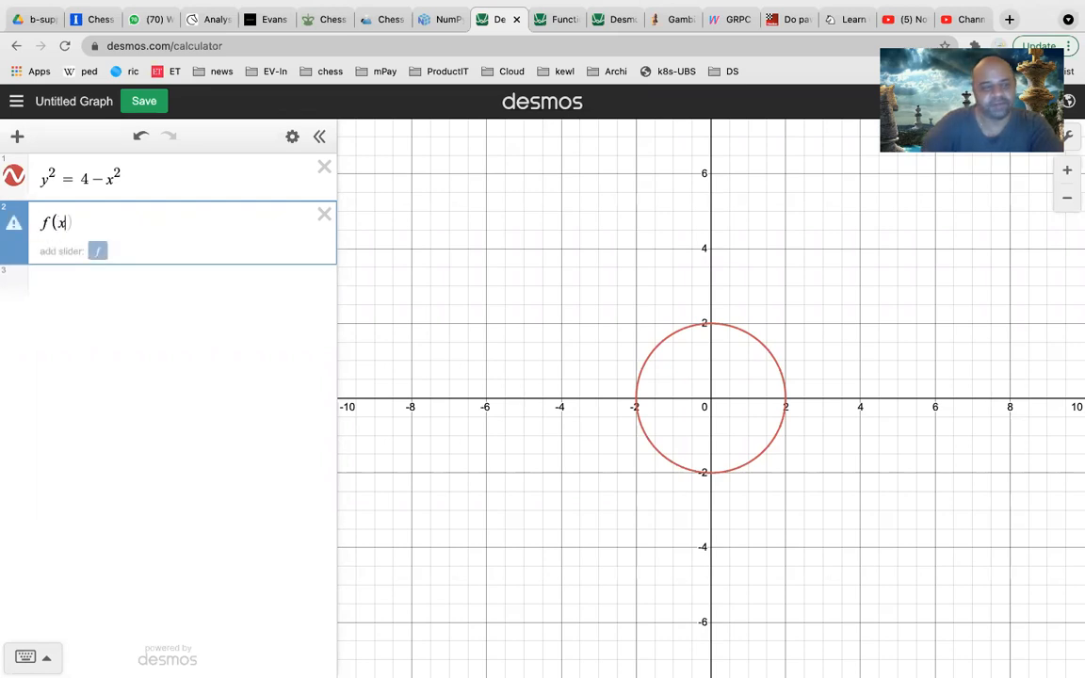
pyautogui.write('=')
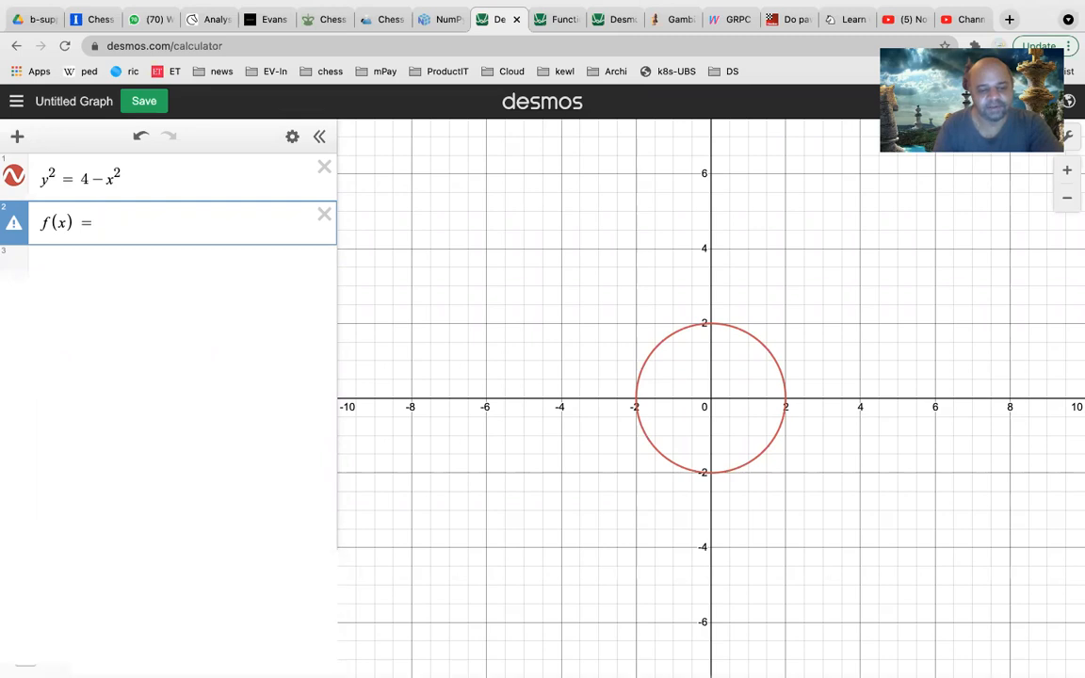
pyautogui.click(26, 664)
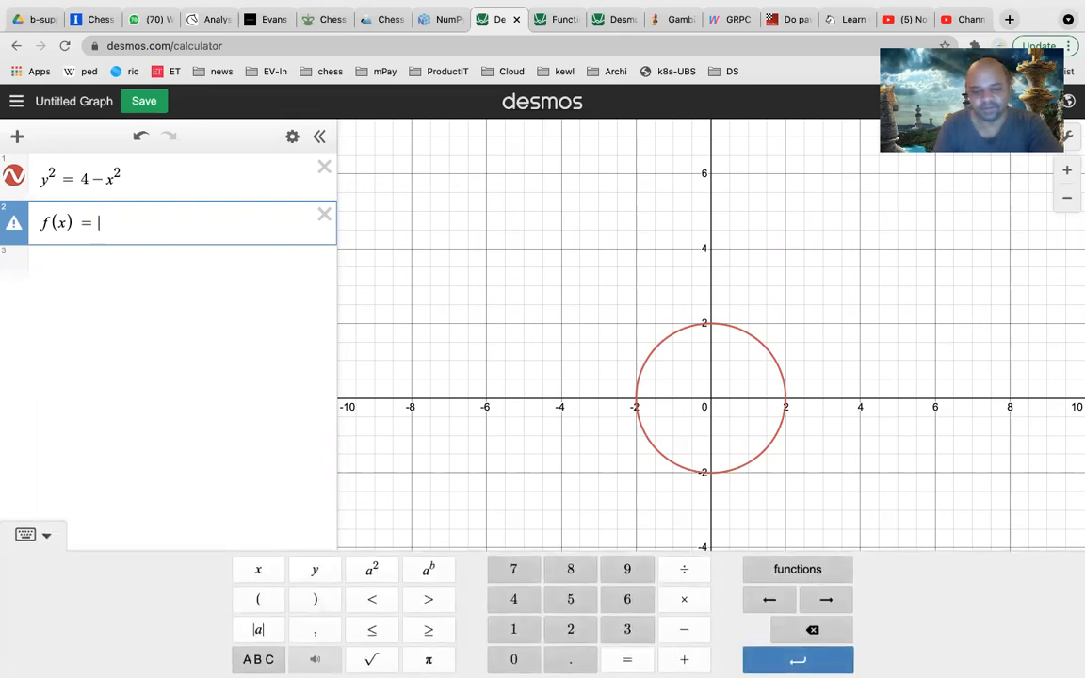
pyautogui.click(371, 658)
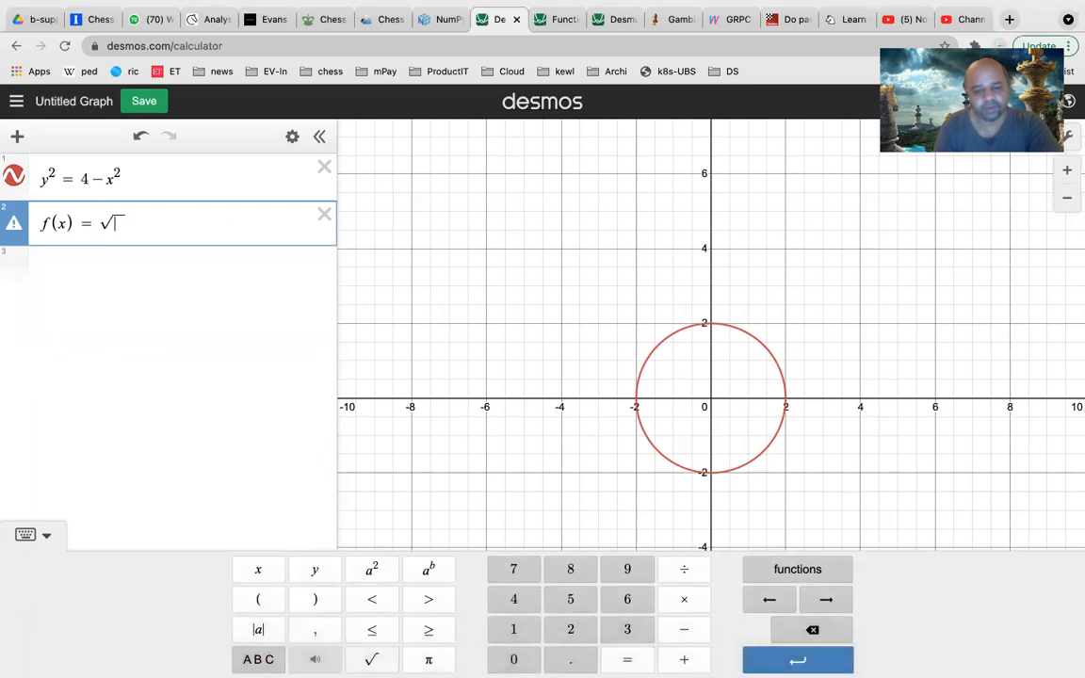
pyautogui.write('4-')
pyautogui.press('BackSpace')
pyautogui.press('BackSpace')
pyautogui.write('9-')
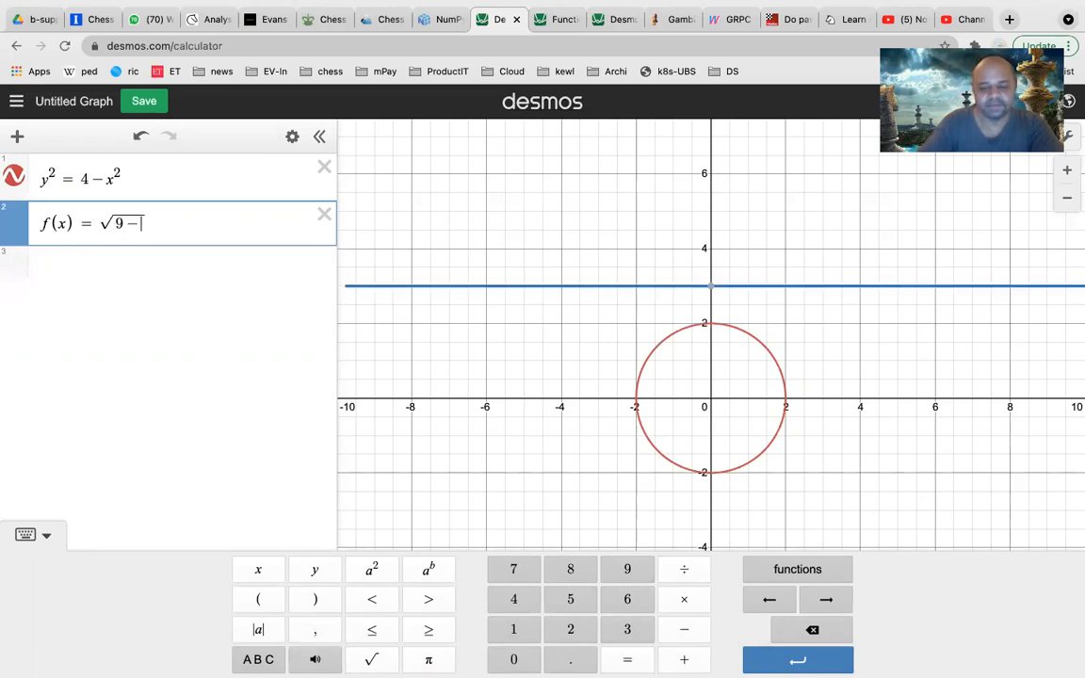
pyautogui.write('x^2')
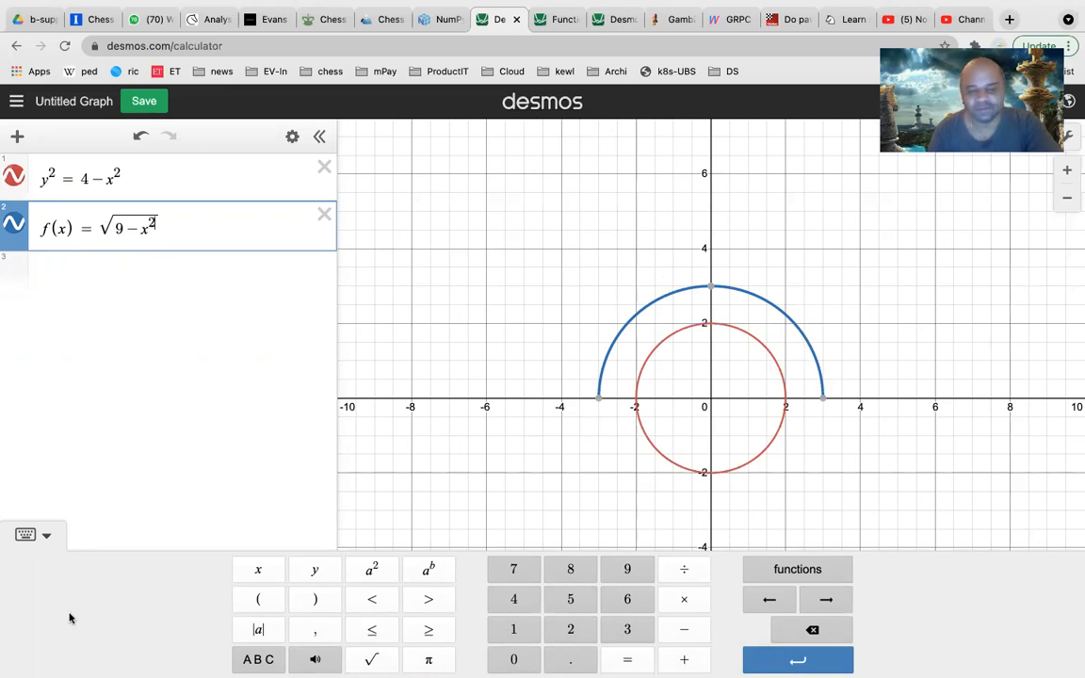
pyautogui.click(28, 534)
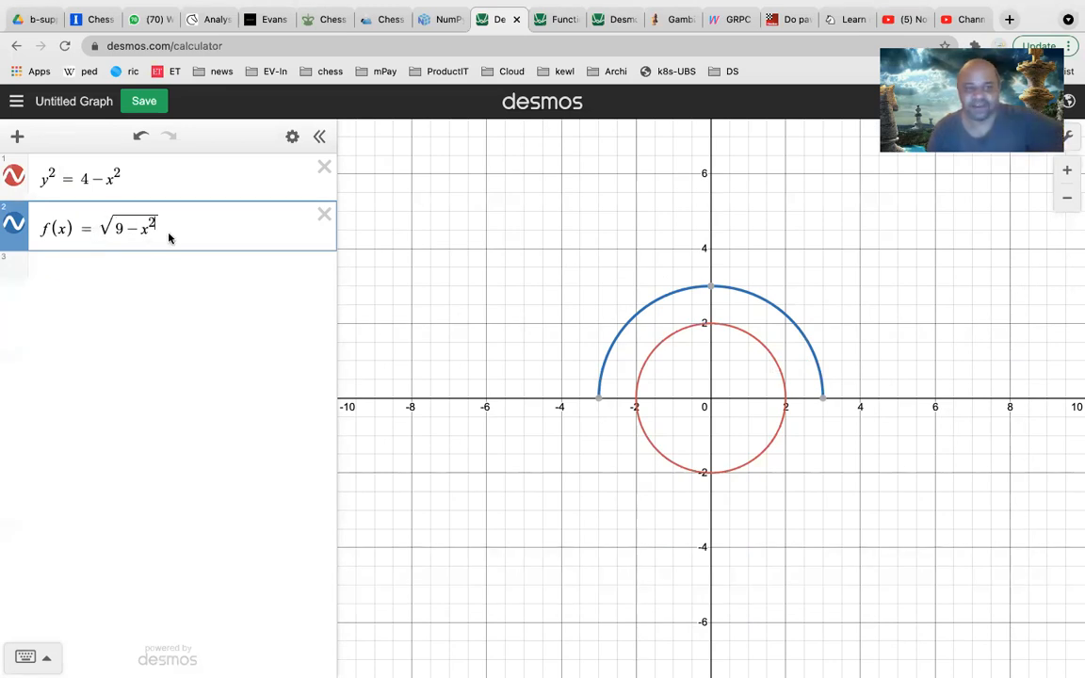
# Show the coordinates of the semicircle's highest point and both of its x-axis endpoints on the graph
pyautogui.click(119, 229)
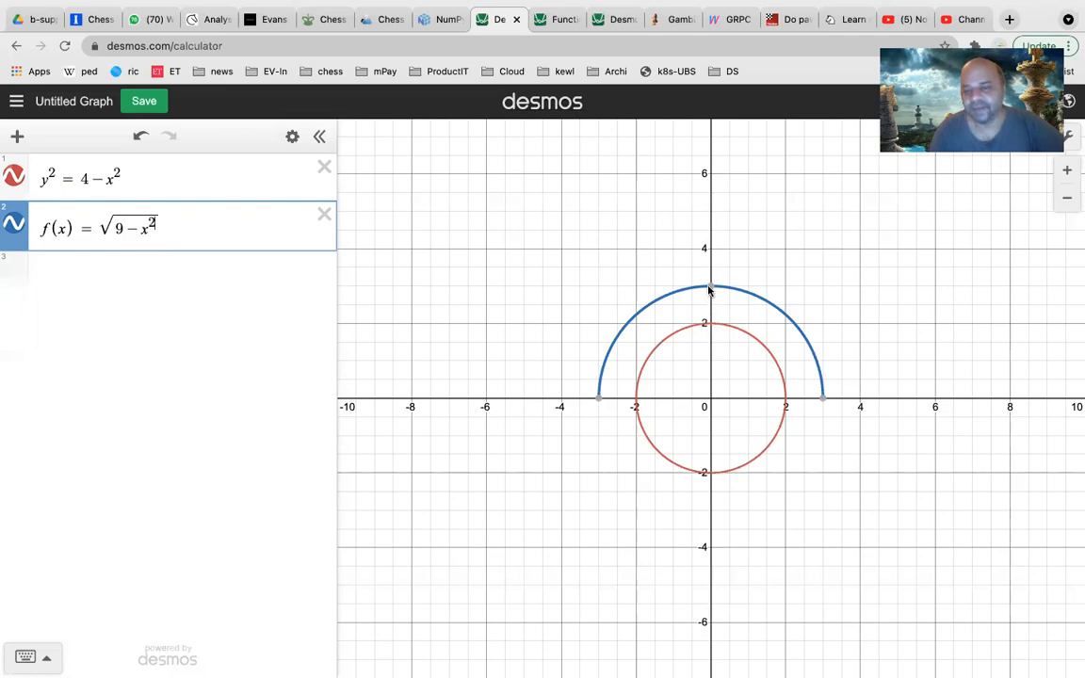
pyautogui.click(710, 288)
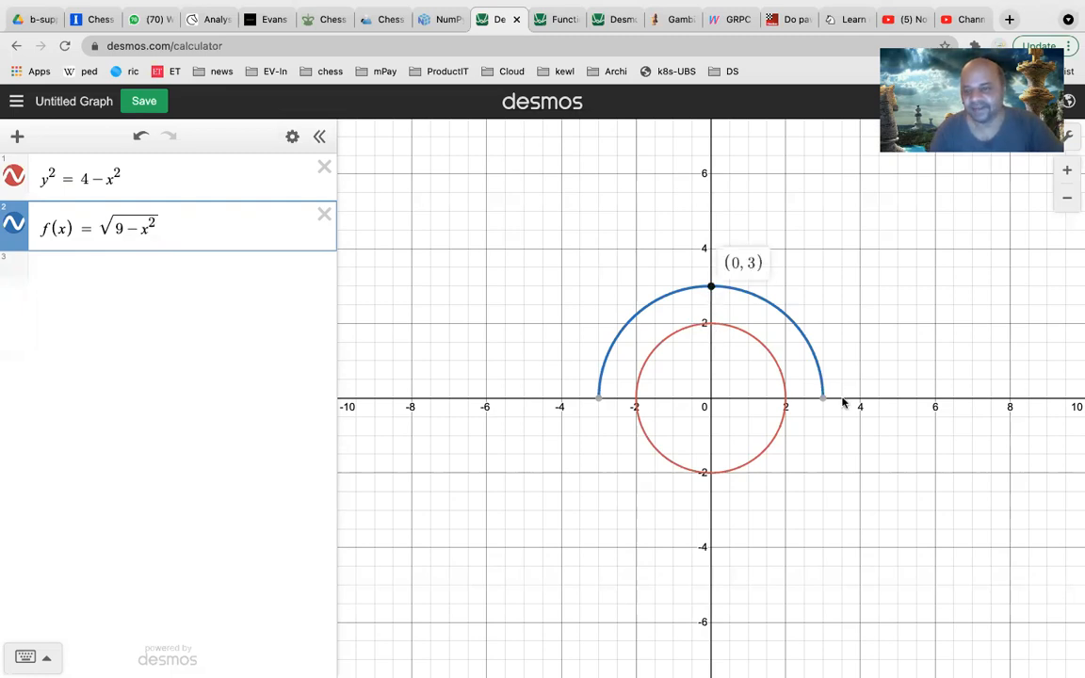
pyautogui.click(825, 400)
pyautogui.click(597, 399)
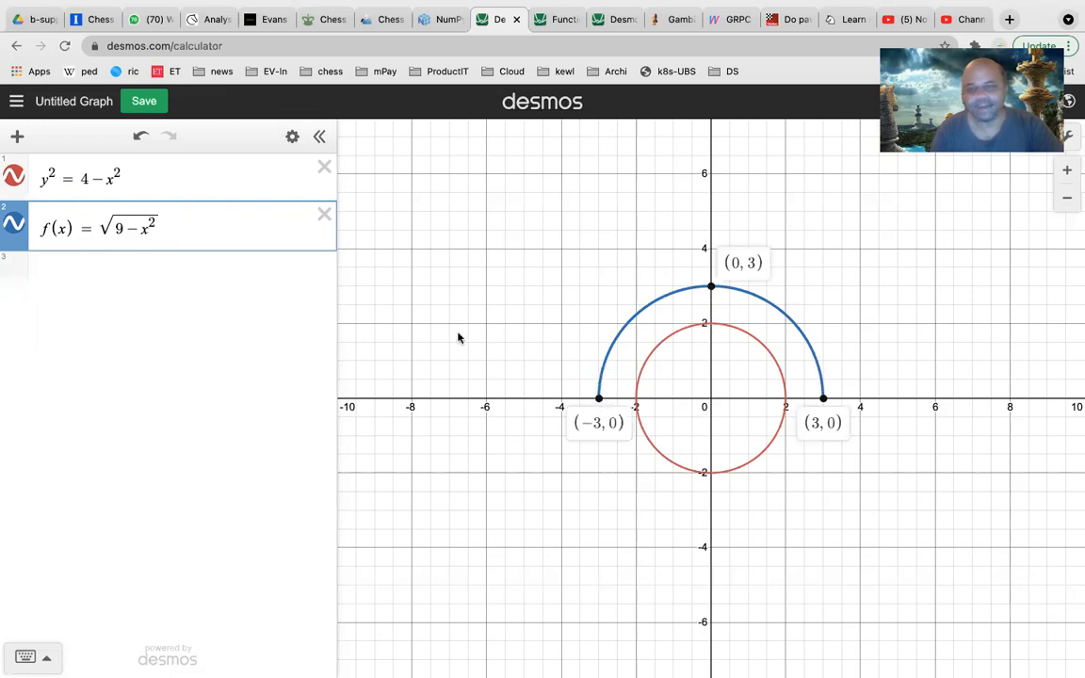
# Show the coordinates of the circle's two x-intercepts and its upper y-intercept on the graph
pyautogui.moveTo(117, 228); pyautogui.dragTo(632, 412)
pyautogui.click(710, 399)
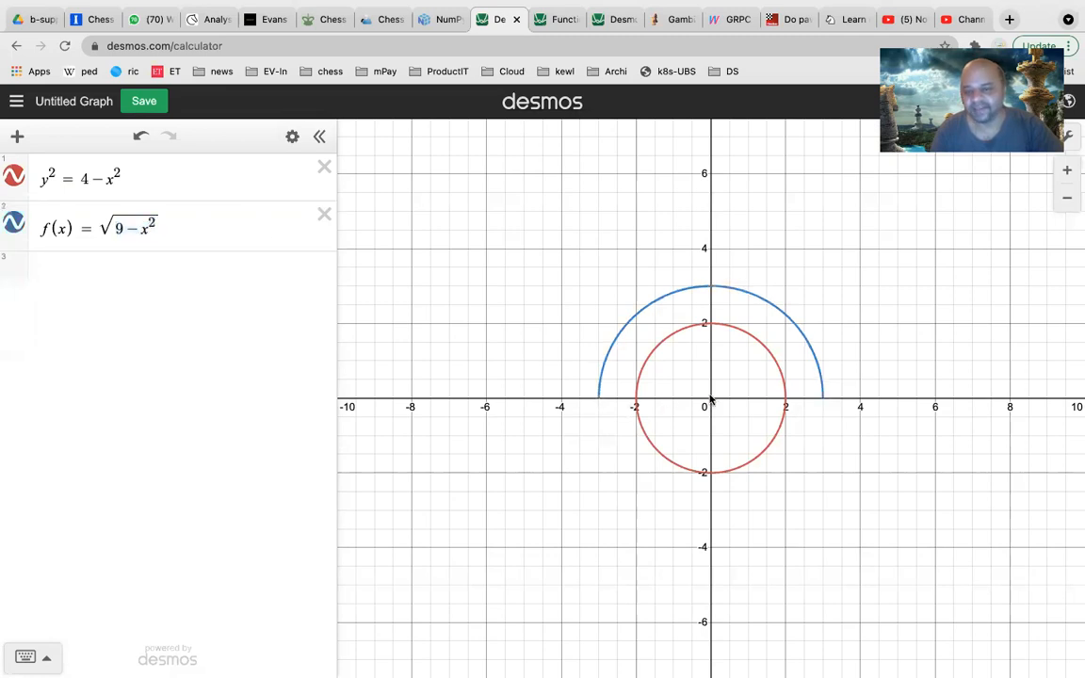
pyautogui.click(784, 401)
pyautogui.click(785, 400)
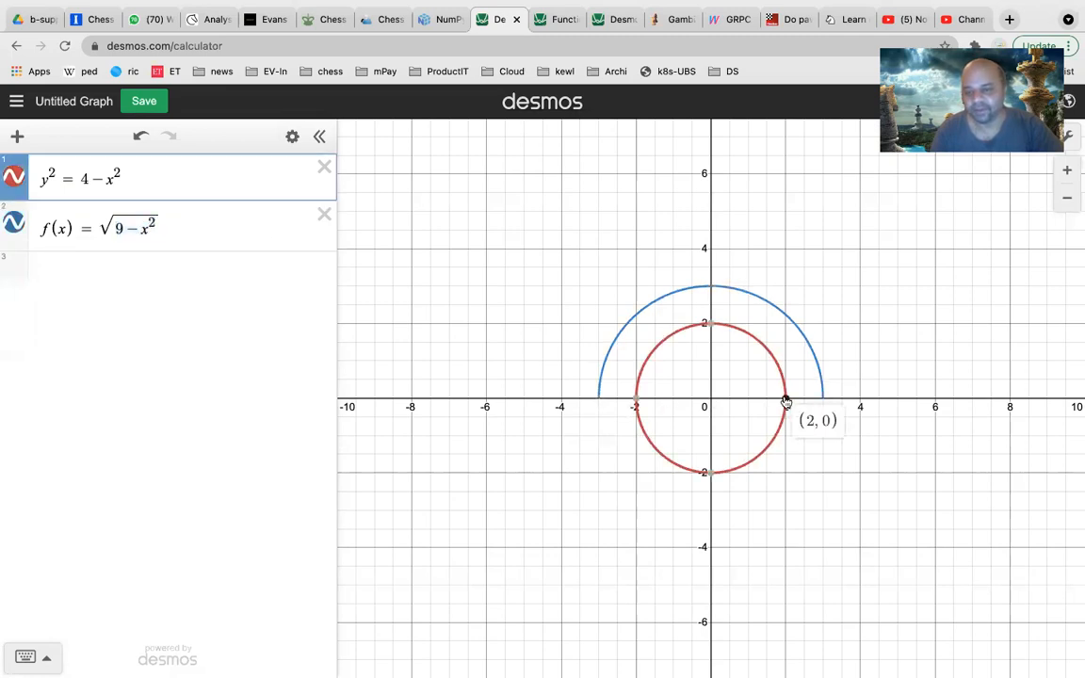
pyautogui.click(636, 402)
pyautogui.click(710, 324)
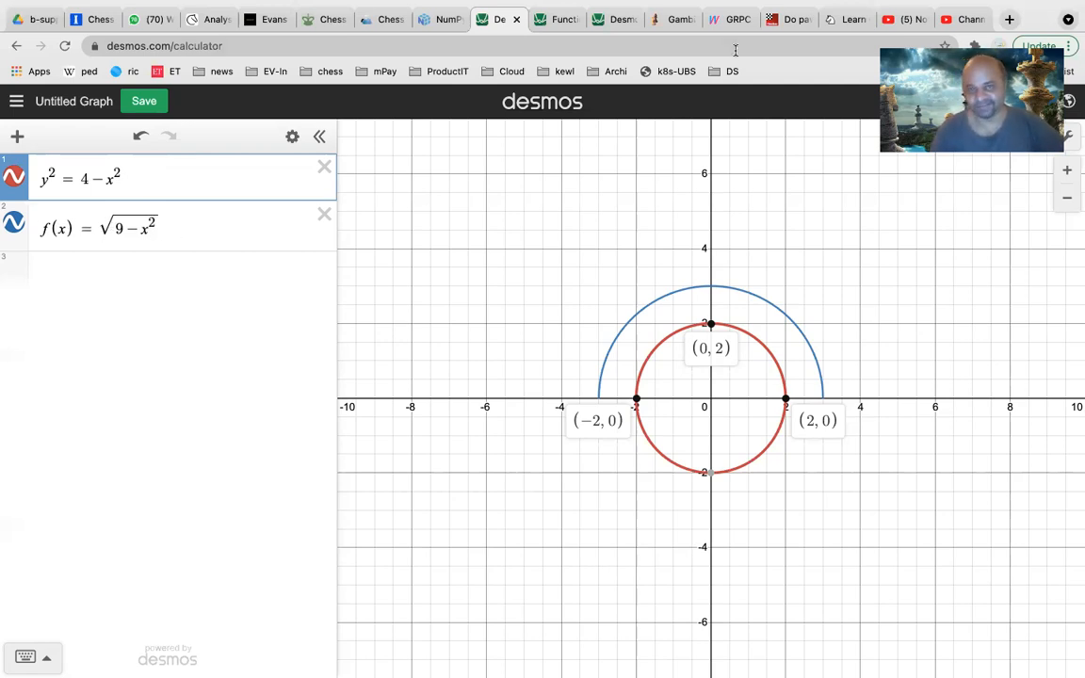
# Switch to the other graph containing f(x) = 2x − 3 and the table, and select the g(x) expression
pyautogui.click(559, 21)
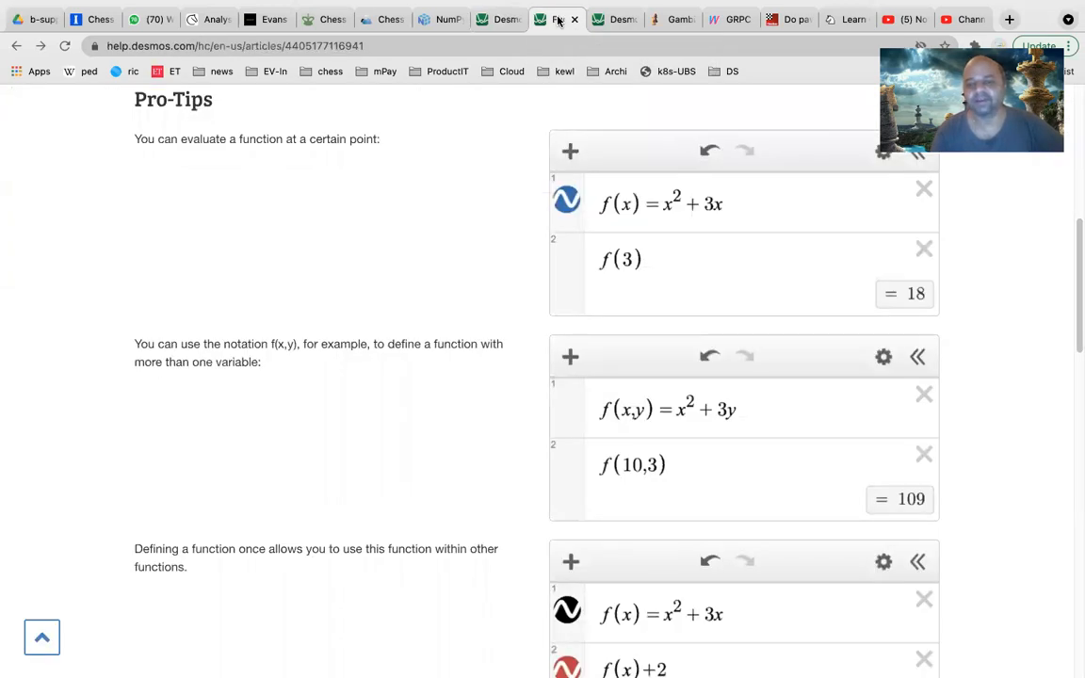
pyautogui.click(610, 20)
pyautogui.click(192, 223)
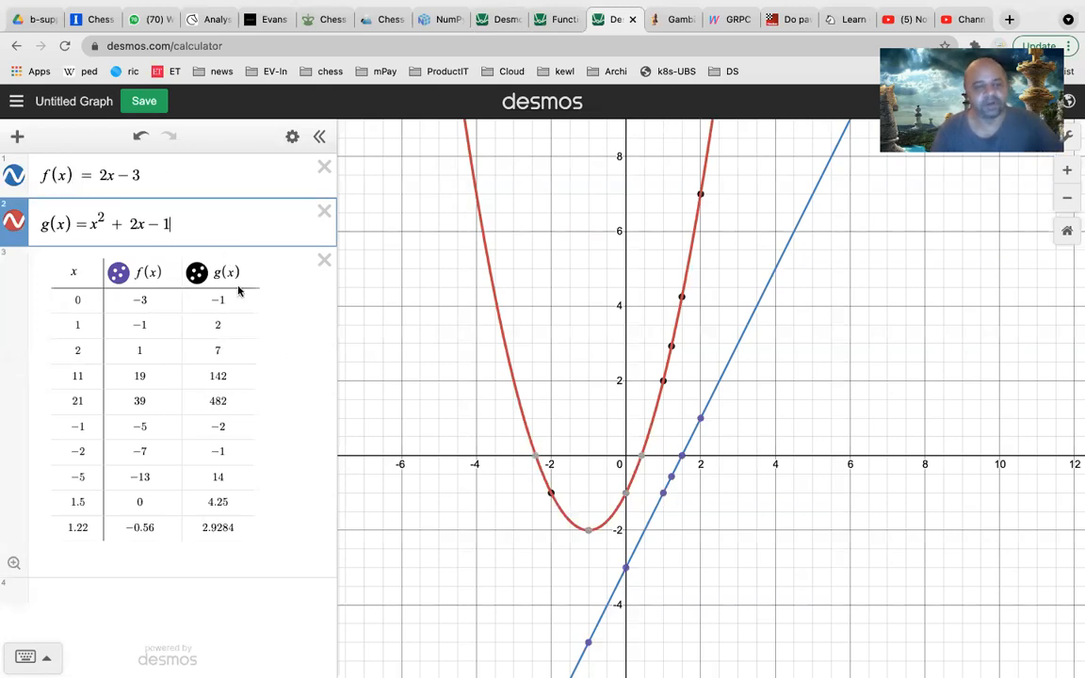
# Fit the graph view to the table's points and examine both curves at wider and closer zoom levels
pyautogui.click(14, 562)
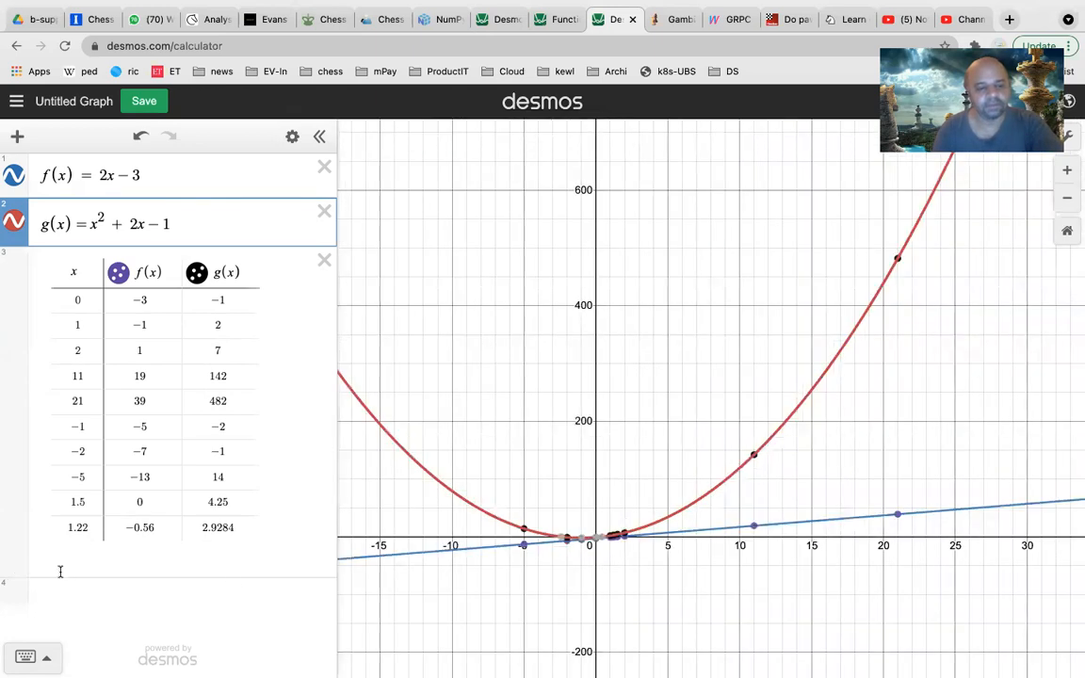
pyautogui.click(1064, 199)
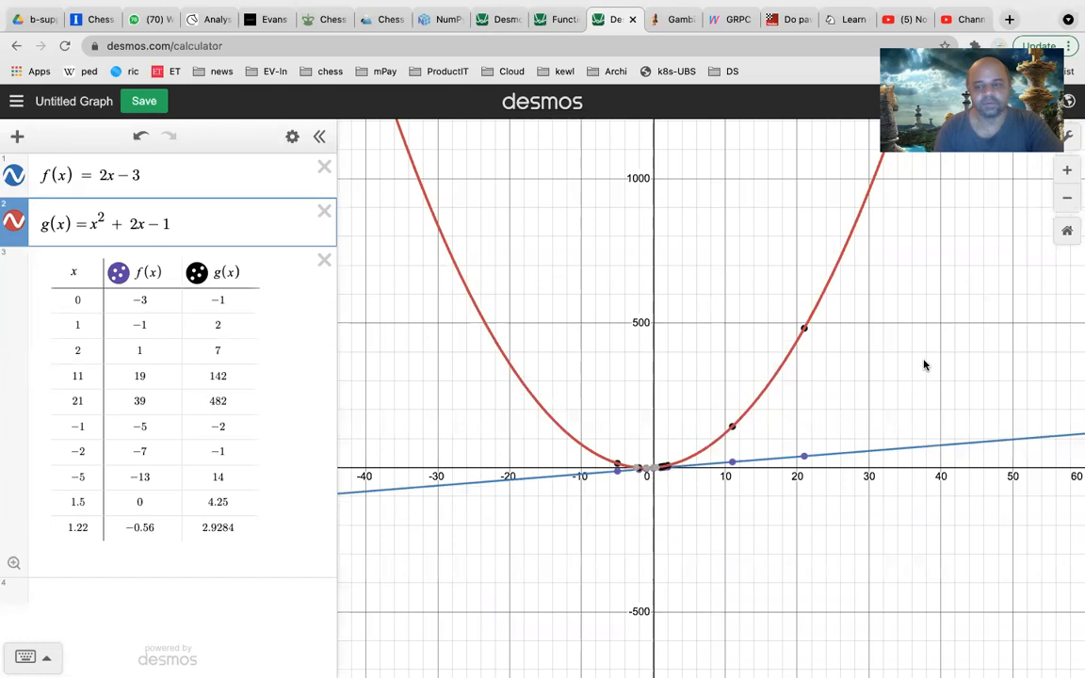
pyautogui.click(1066, 200)
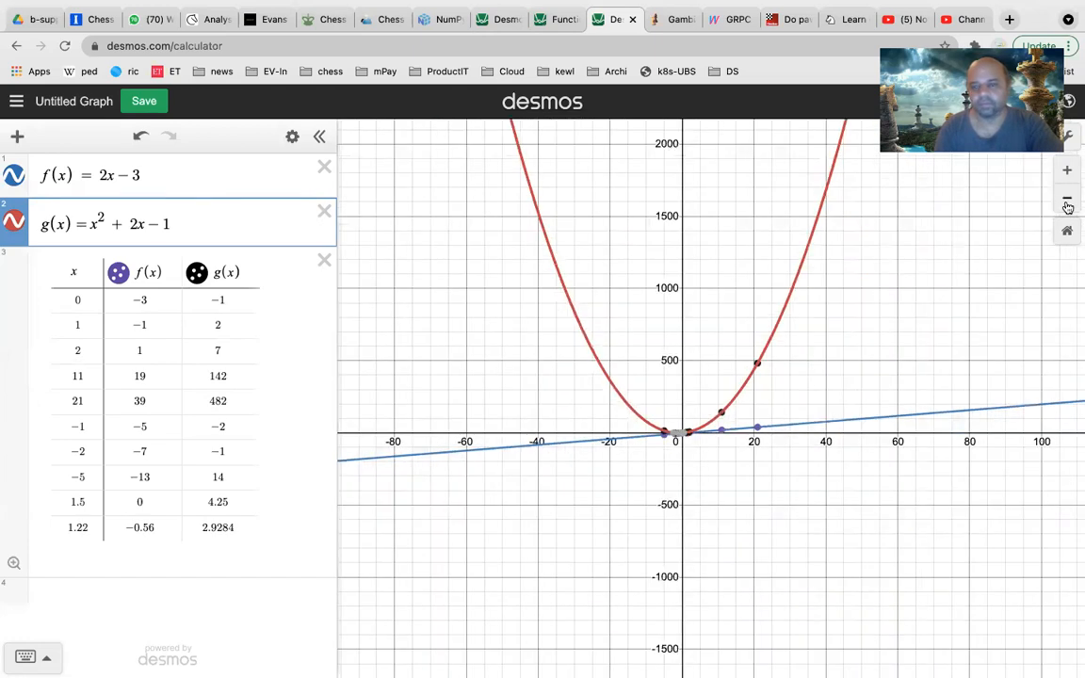
pyautogui.click(1068, 174)
pyautogui.click(1067, 173)
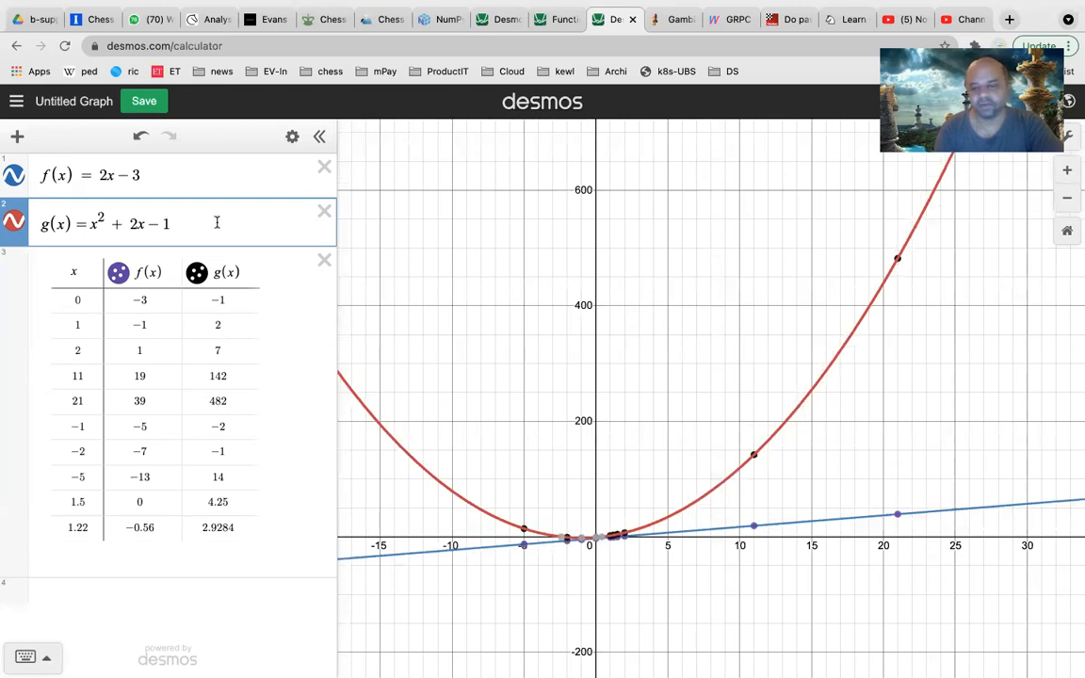
pyautogui.click(1067, 170)
pyautogui.moveTo(867, 326); pyautogui.dragTo(1014, 98)
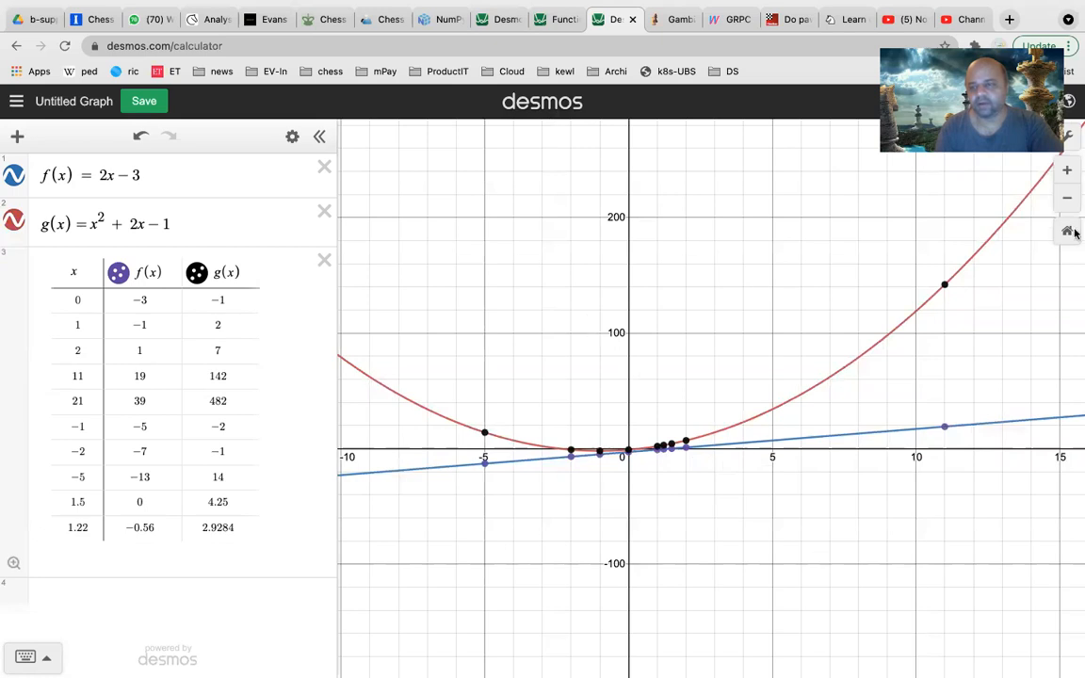
pyautogui.click(1068, 171)
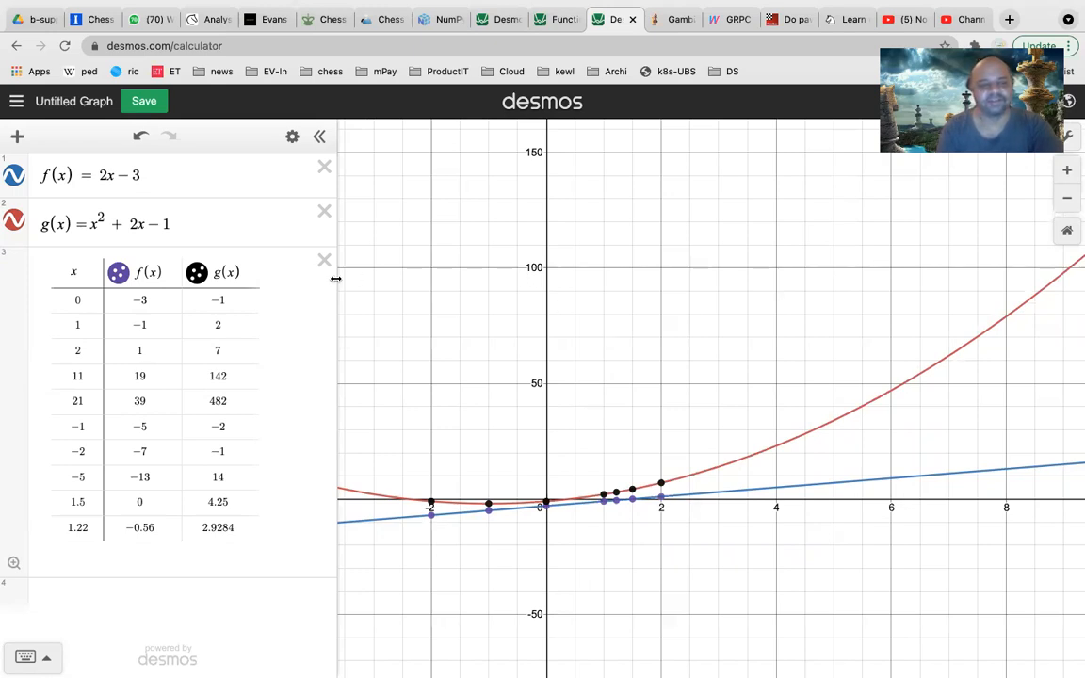
# Add a new expression below g(x) that evaluates f(11.6)
pyautogui.click(238, 222)
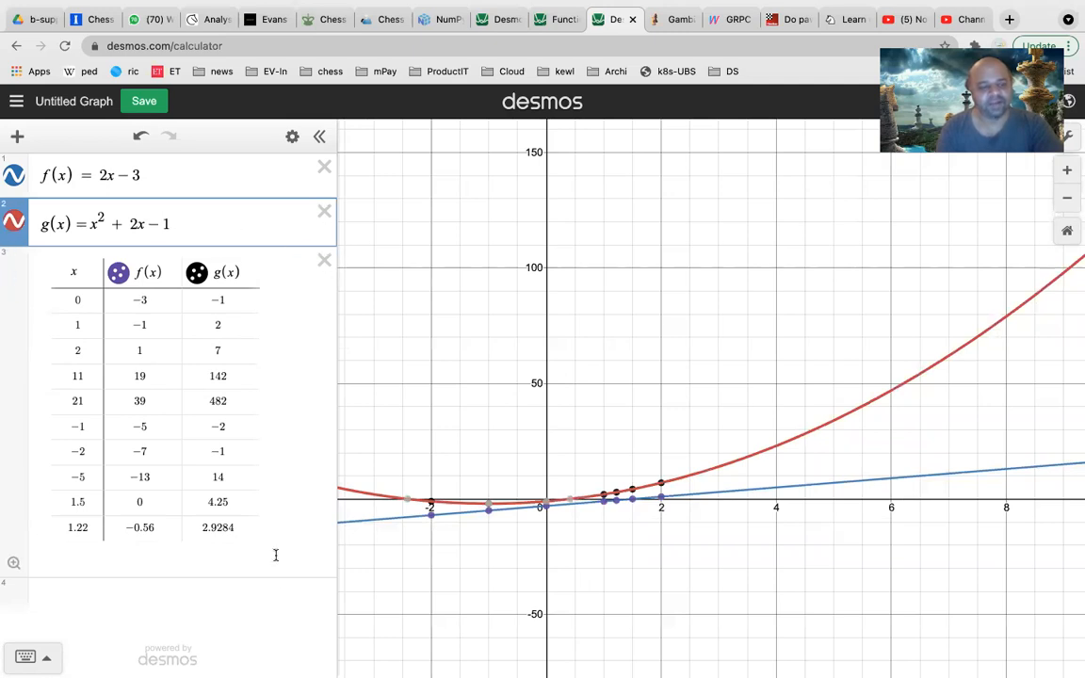
pyautogui.click(17, 135)
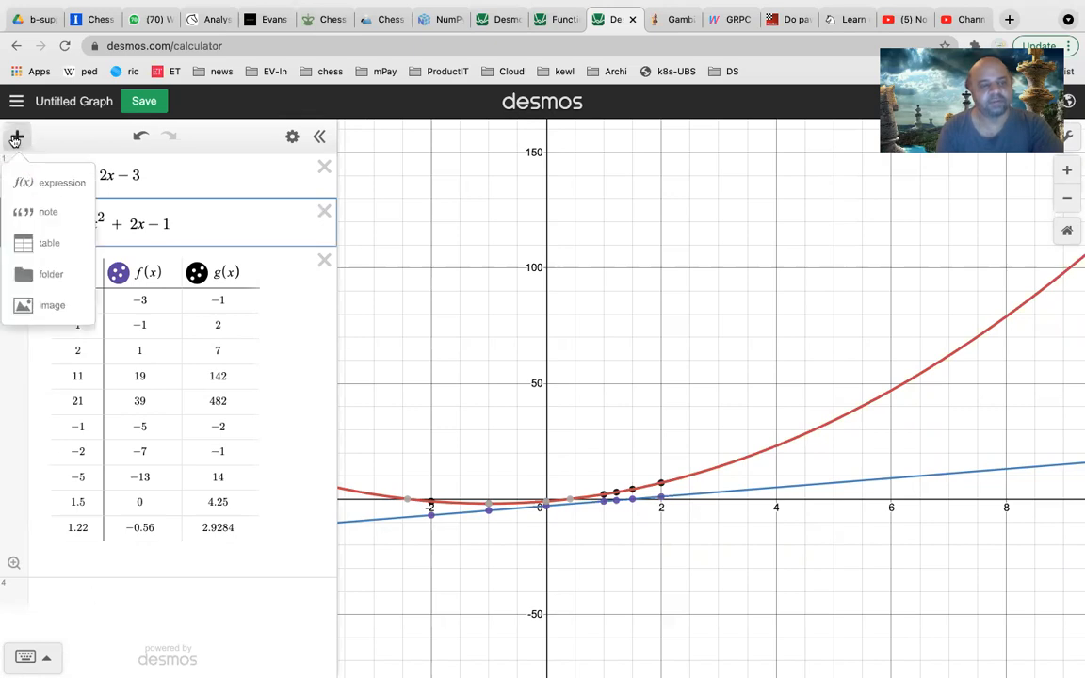
pyautogui.click(33, 183)
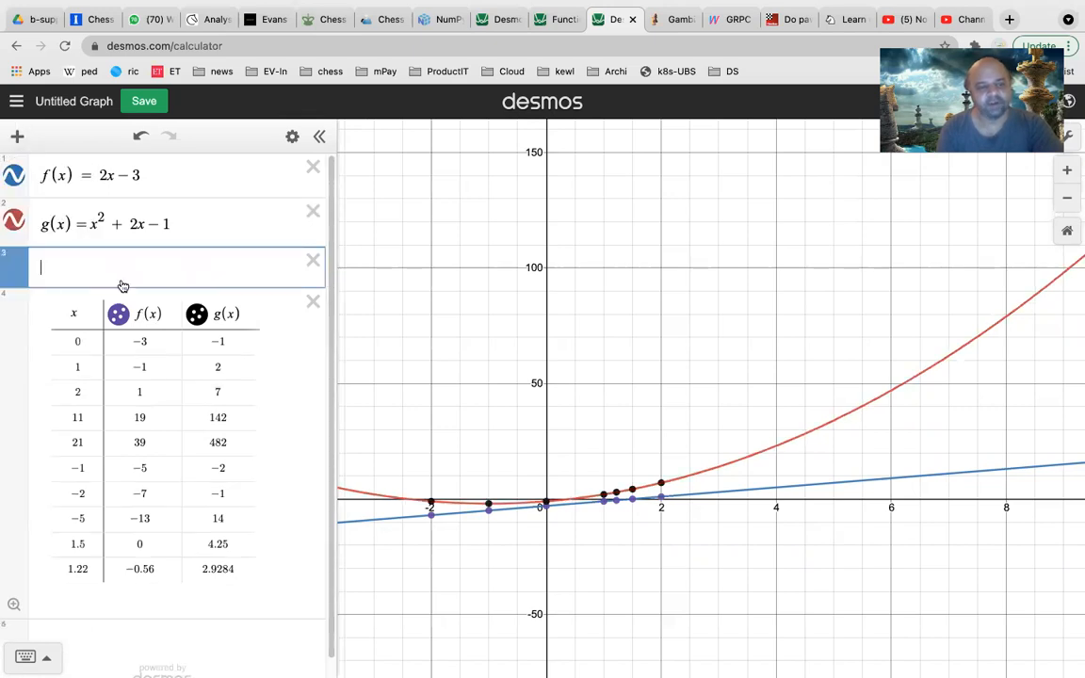
pyautogui.write('f(')
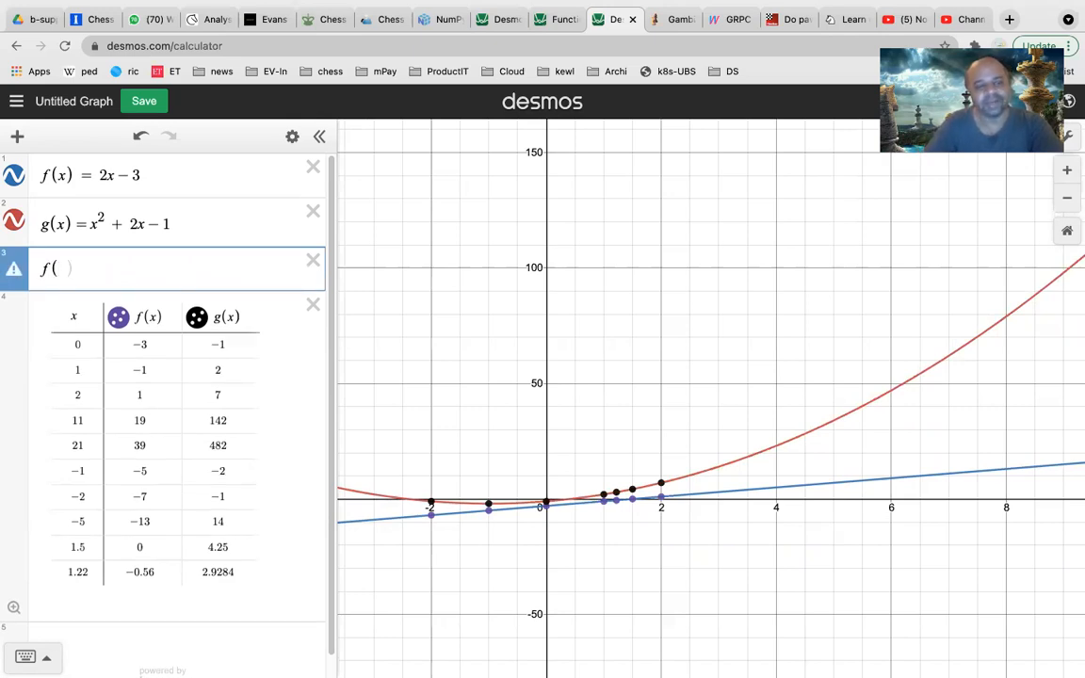
pyautogui.write('11')
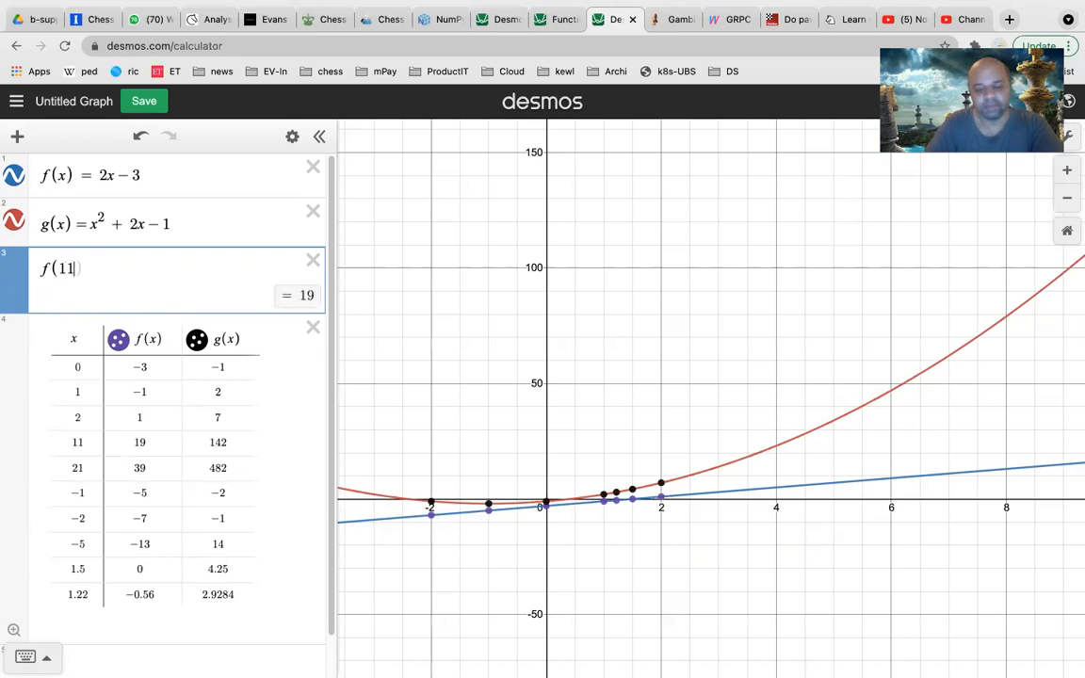
pyautogui.write('.6)')
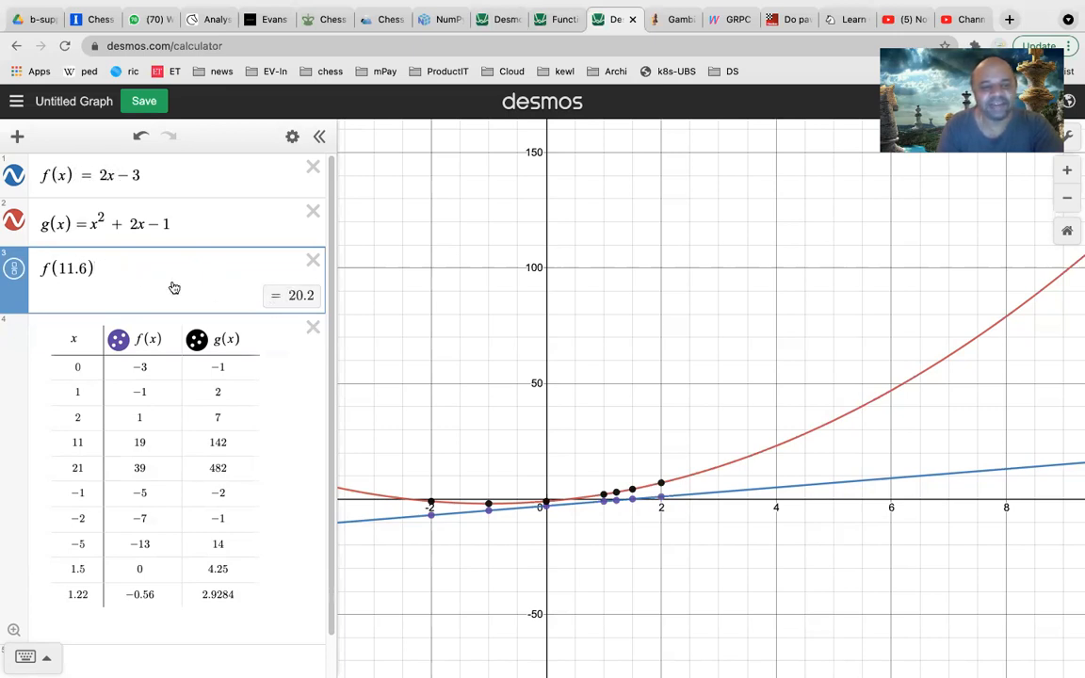
# Change the argument of the evaluated function so the expression reads f(29.53)
pyautogui.press('BackSpace')
pyautogui.press('BackSpace')
pyautogui.press('BackSpace')
pyautogui.press('BackSpace')
pyautogui.write('29.')
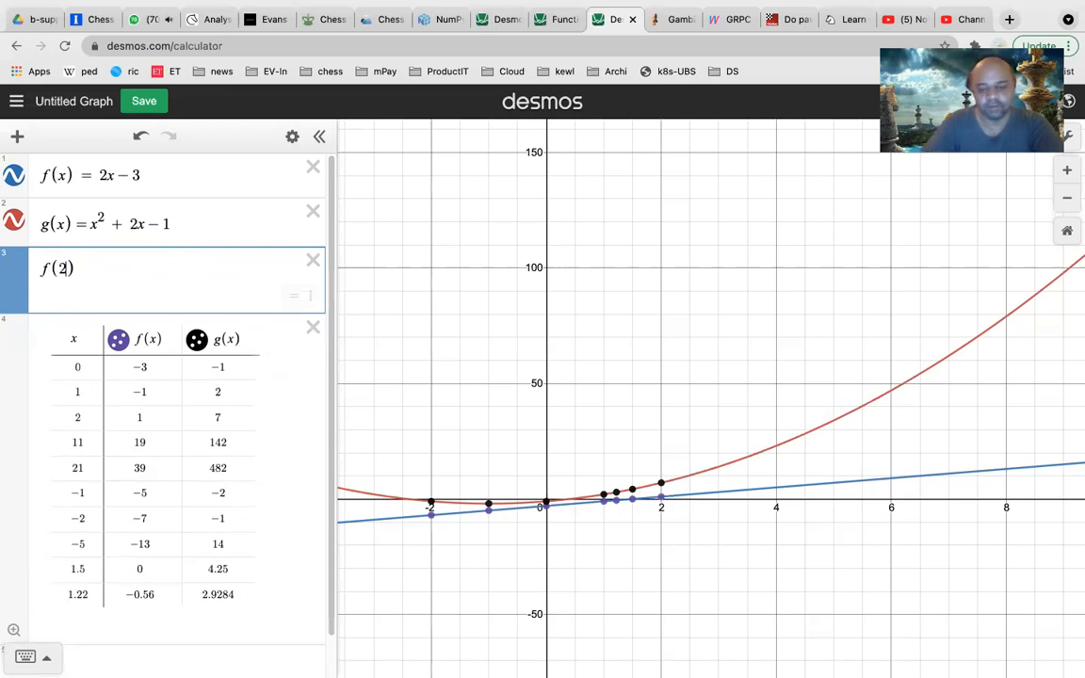
pyautogui.write('53')
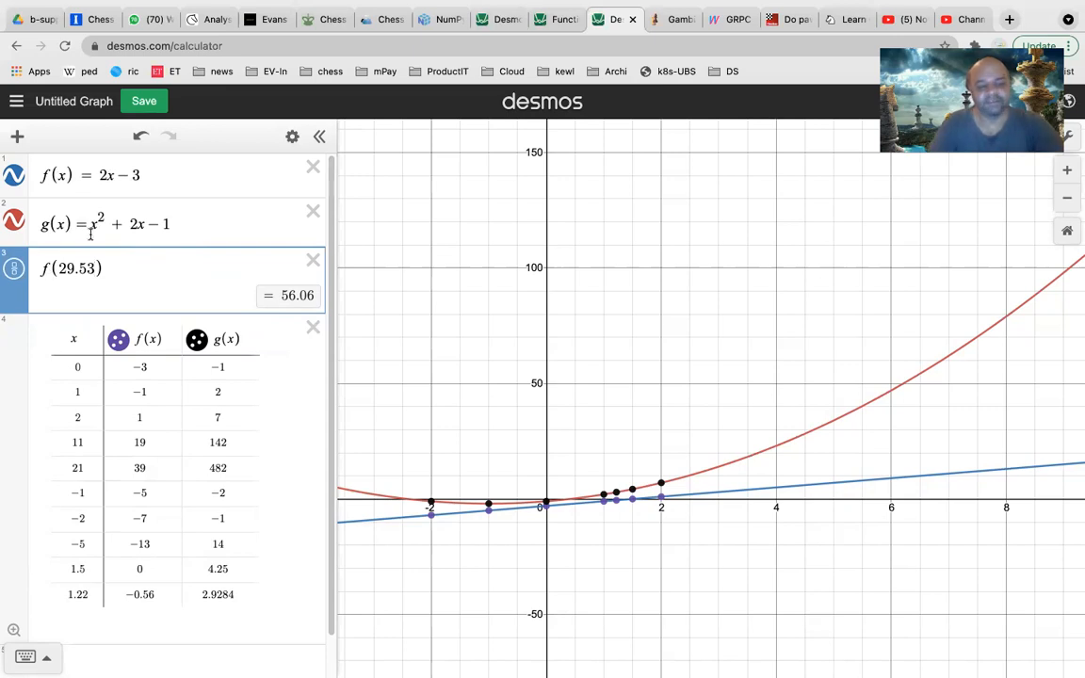
# Switch the evaluation to the g function at 29.53, and shorten its argument to 9.53
pyautogui.press('BackSpace')
pyautogui.write('g')
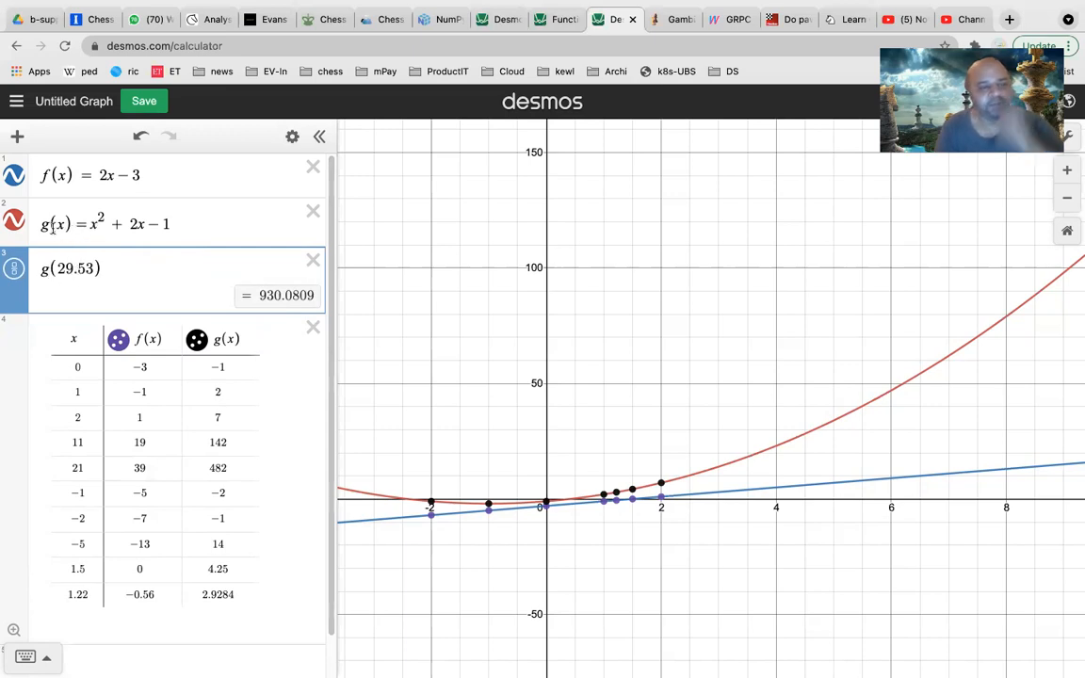
pyautogui.moveTo(58, 269); pyautogui.dragTo(94, 268)
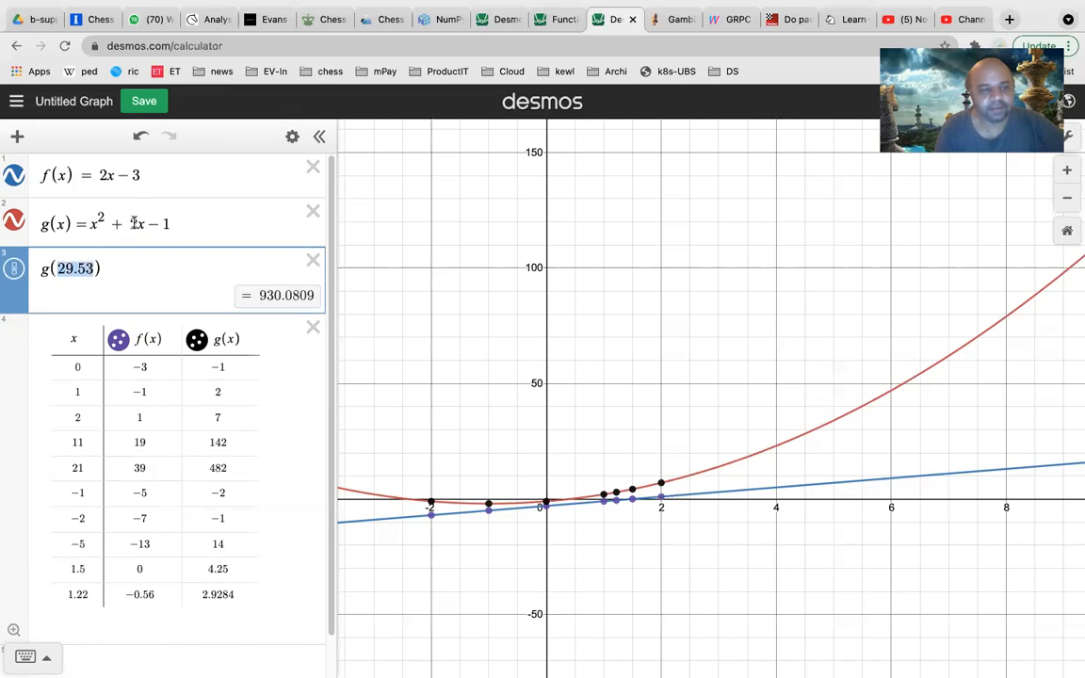
pyautogui.click(66, 268)
pyautogui.press('BackSpace')
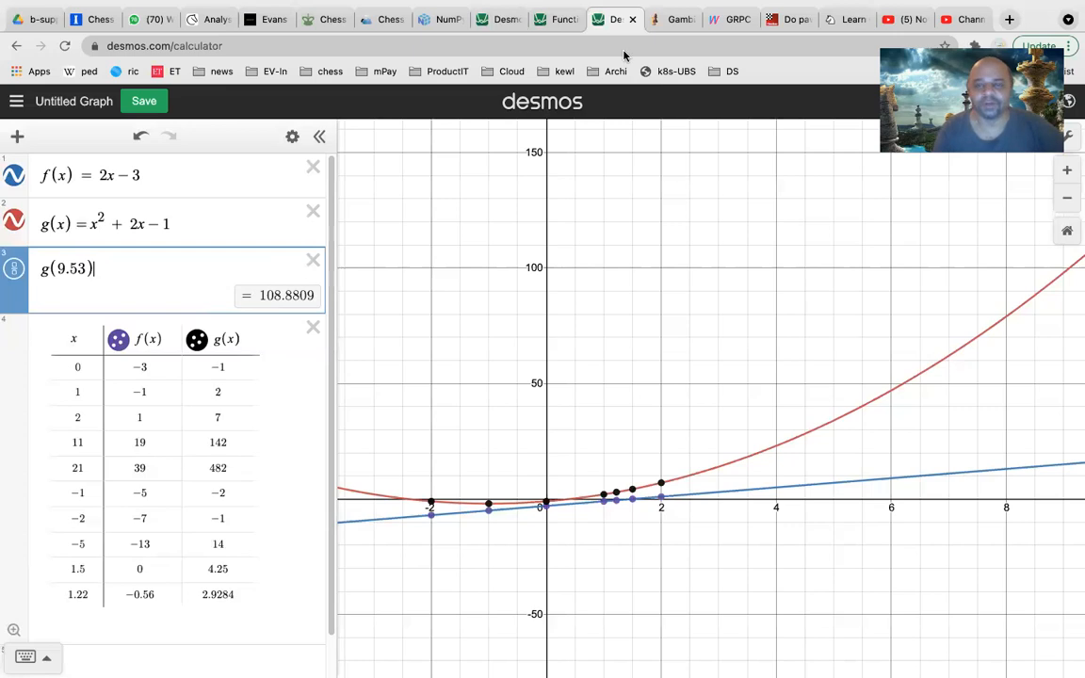
# Consult the help article on evaluating functions, return to the graph and delete the g(9.53) expression
pyautogui.click(554, 20)
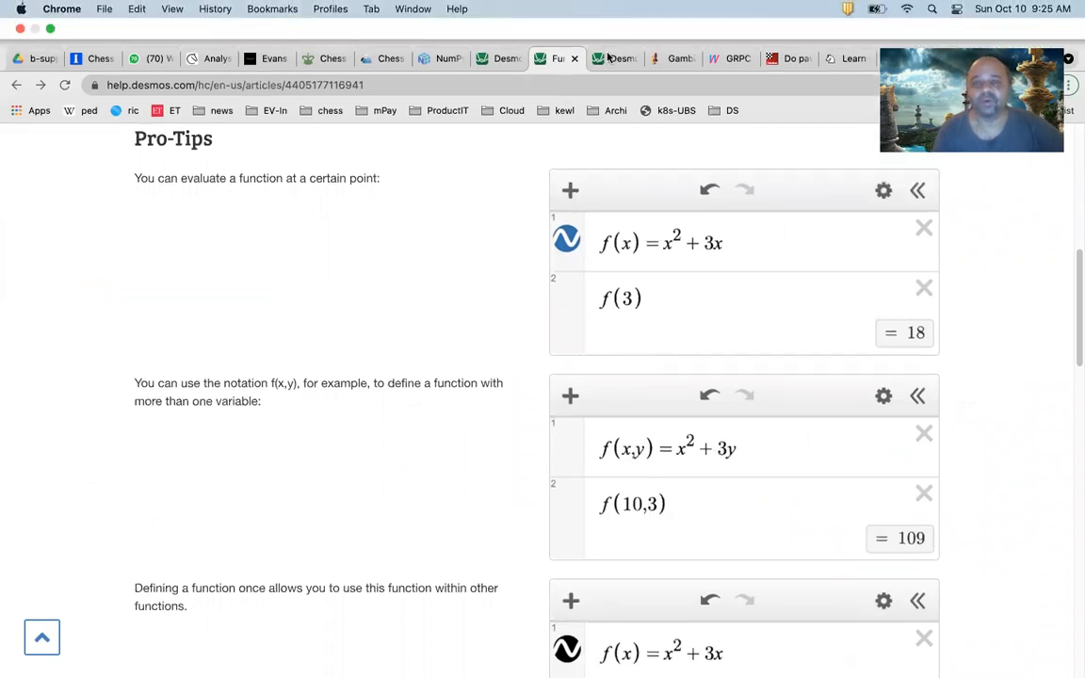
pyautogui.click(618, 19)
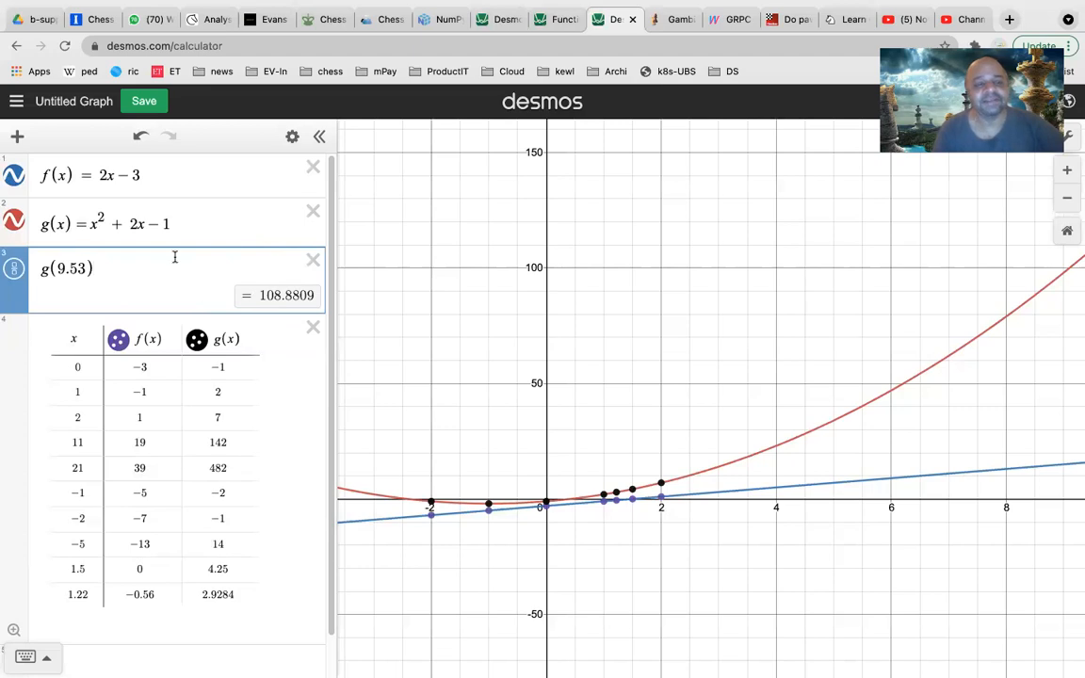
pyautogui.click(312, 260)
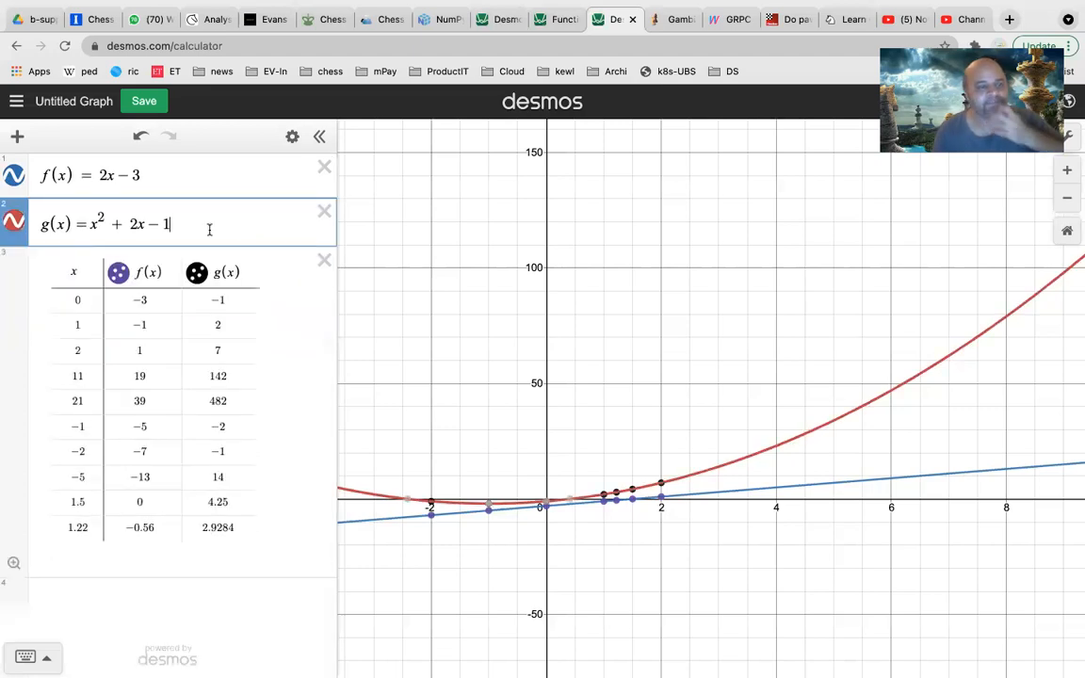
# Add an expression below g(x) defining the two-variable function f(x,y) = x^2 + 3xy + y^2
pyautogui.click(19, 137)
pyautogui.click(33, 171)
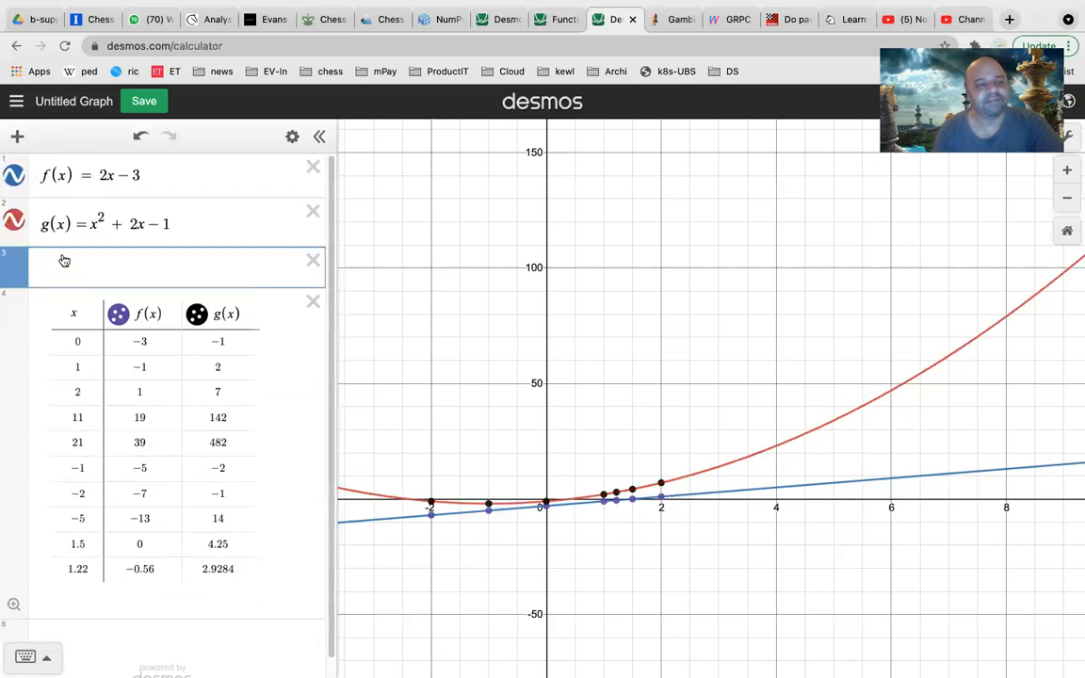
pyautogui.write('f(')
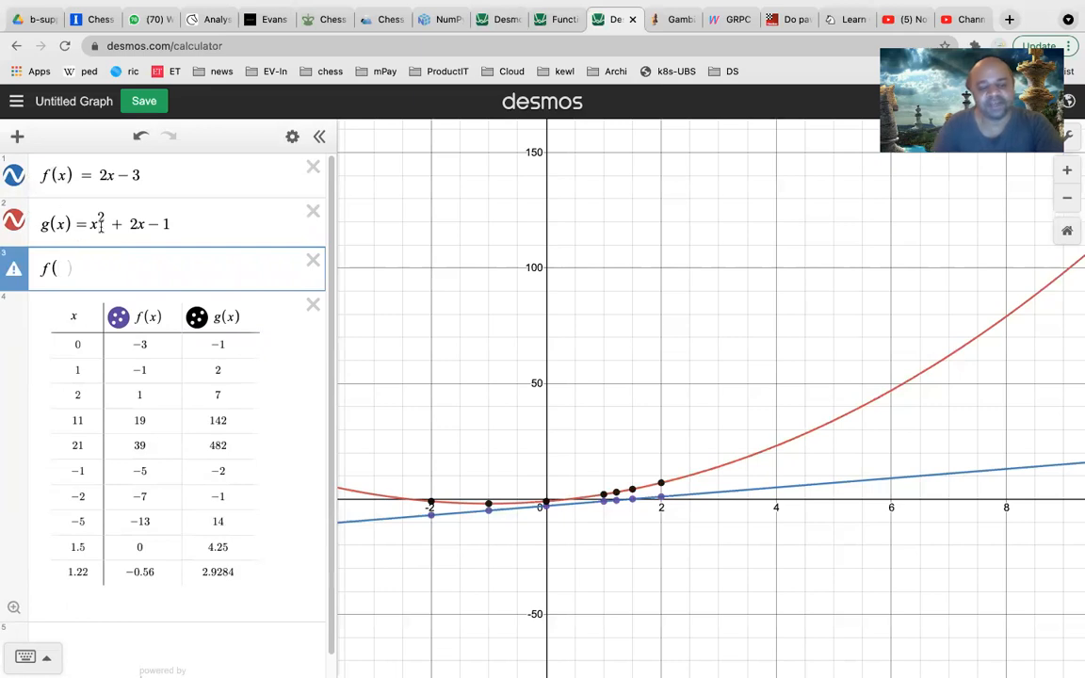
pyautogui.write('x')
pyautogui.write(',y')
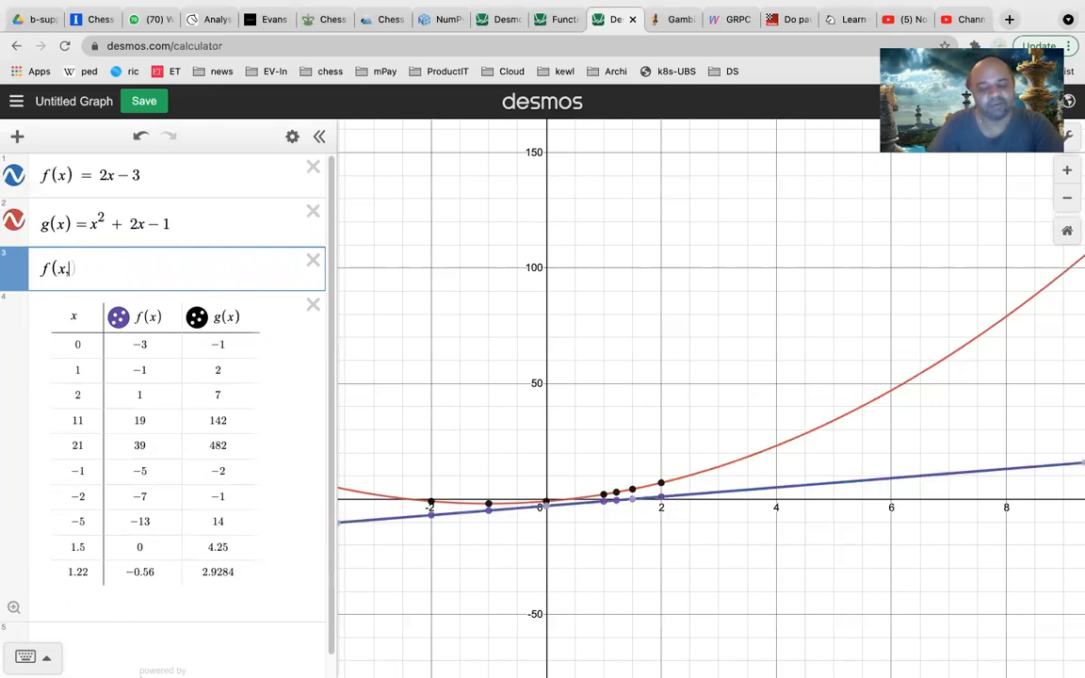
pyautogui.write(') ')
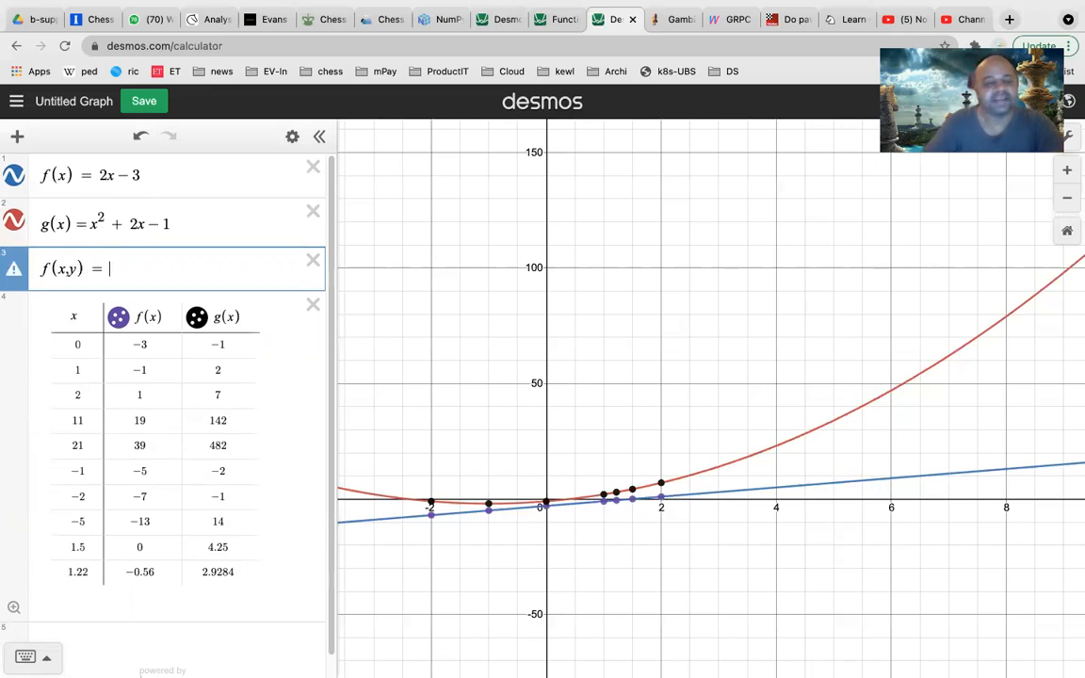
pyautogui.write('= x')
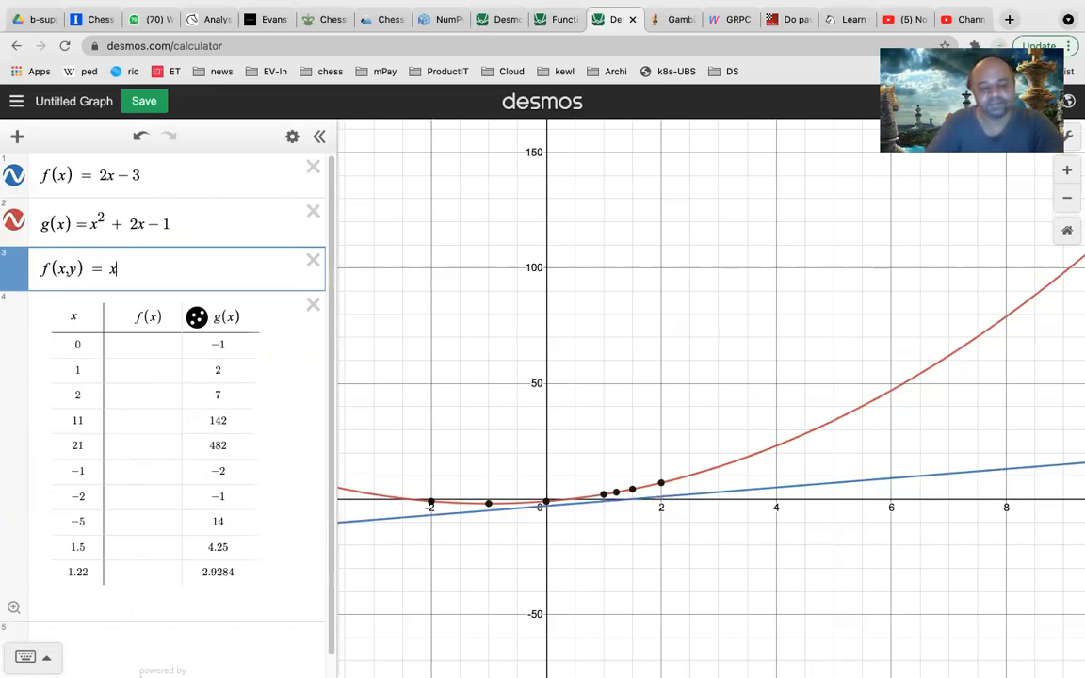
pyautogui.write('^2 + 3xy ')
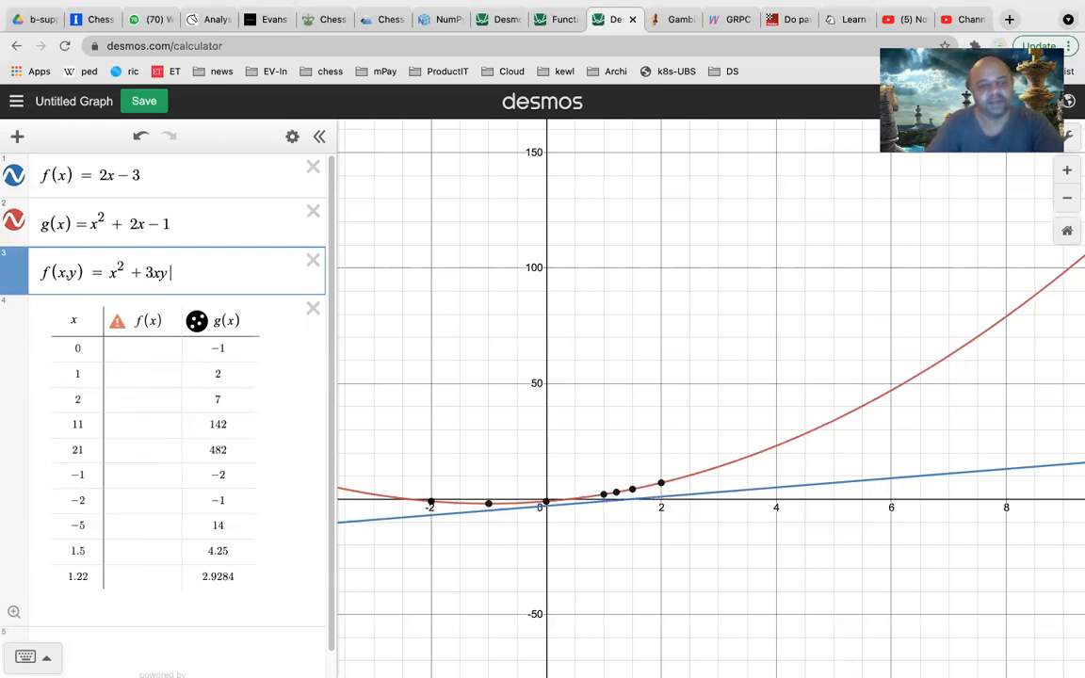
pyautogui.write('+ ')
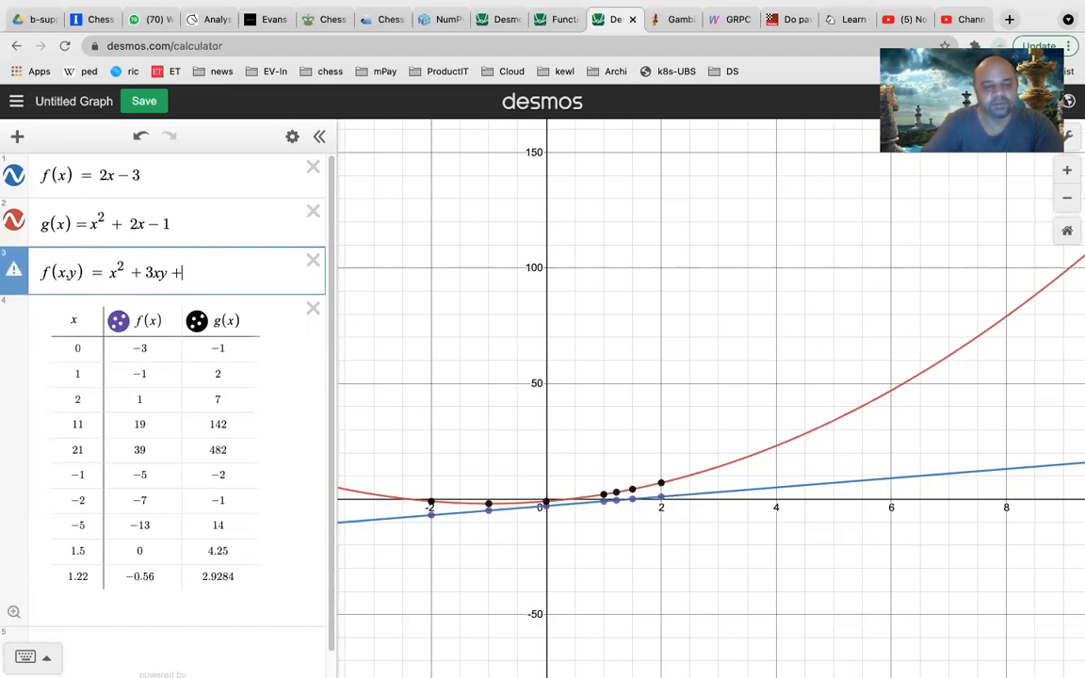
pyautogui.write('y')
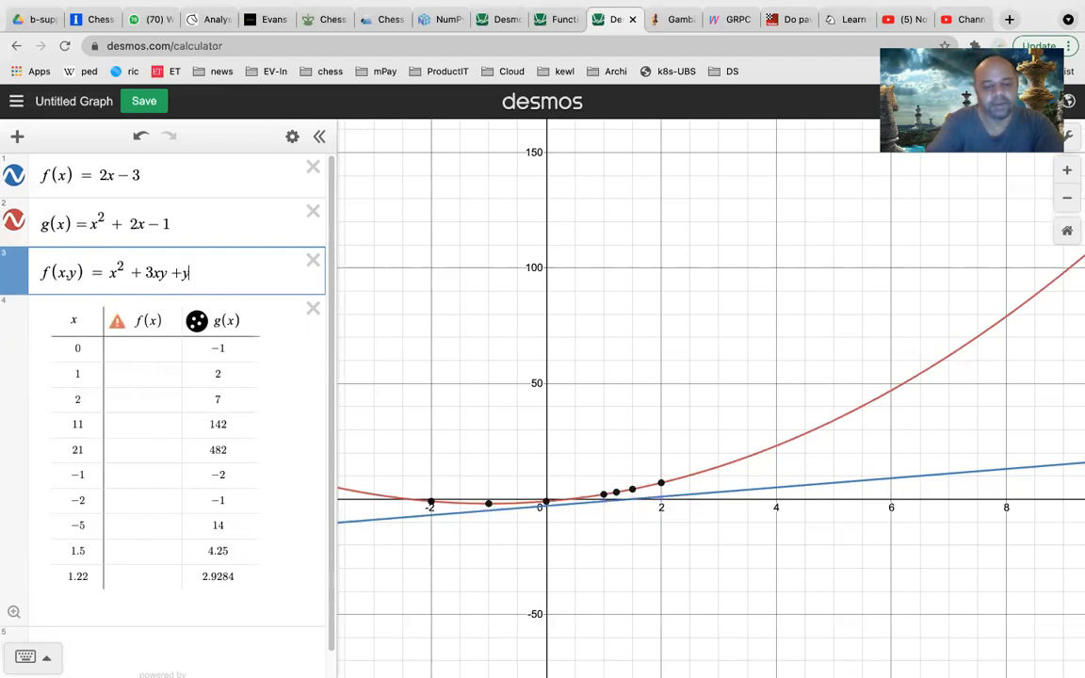
pyautogui.write('^2')
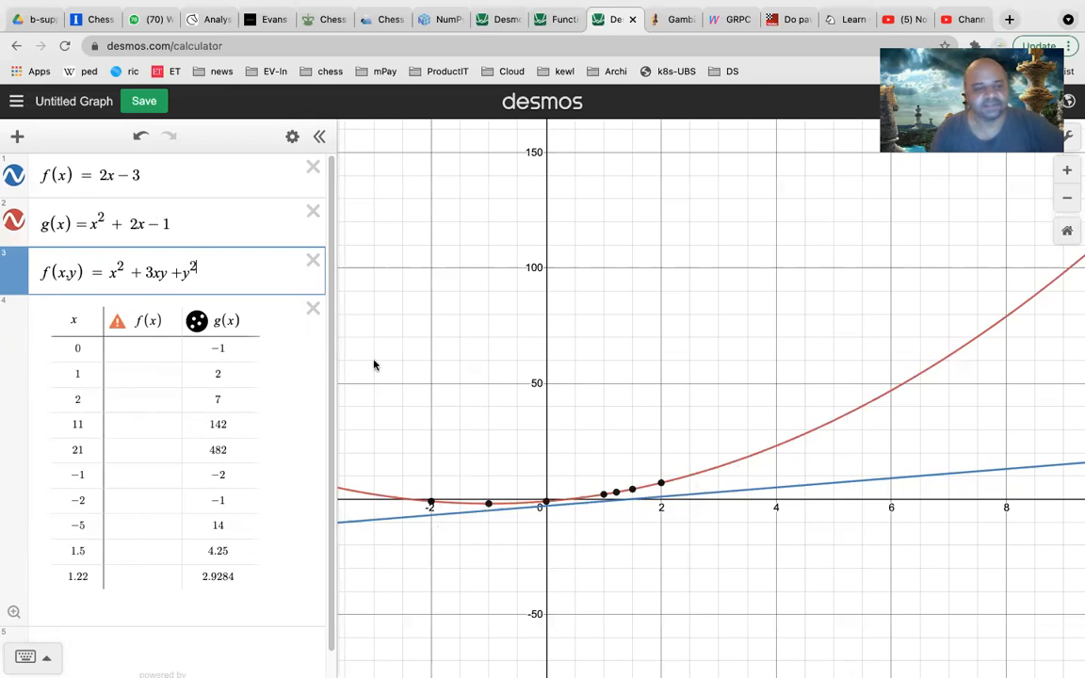
# Check the table's f(x) column against the two-variable function and delete the whole table
pyautogui.click(243, 314)
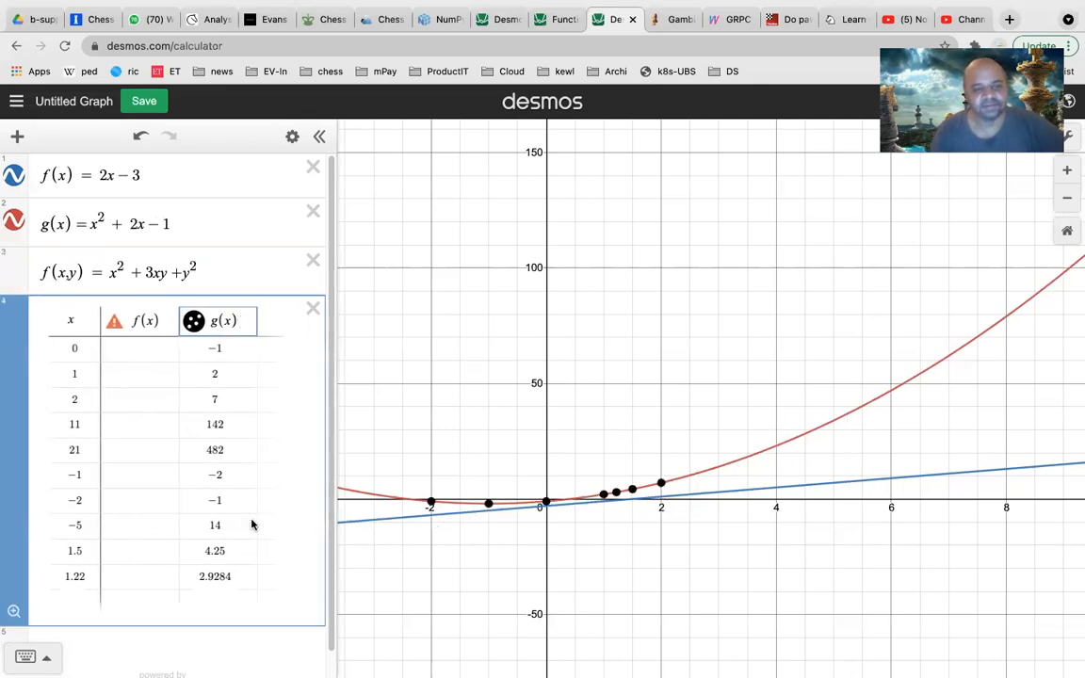
pyautogui.click(89, 351)
pyautogui.click(133, 357)
pyautogui.moveTo(161, 321); pyautogui.dragTo(87, 308)
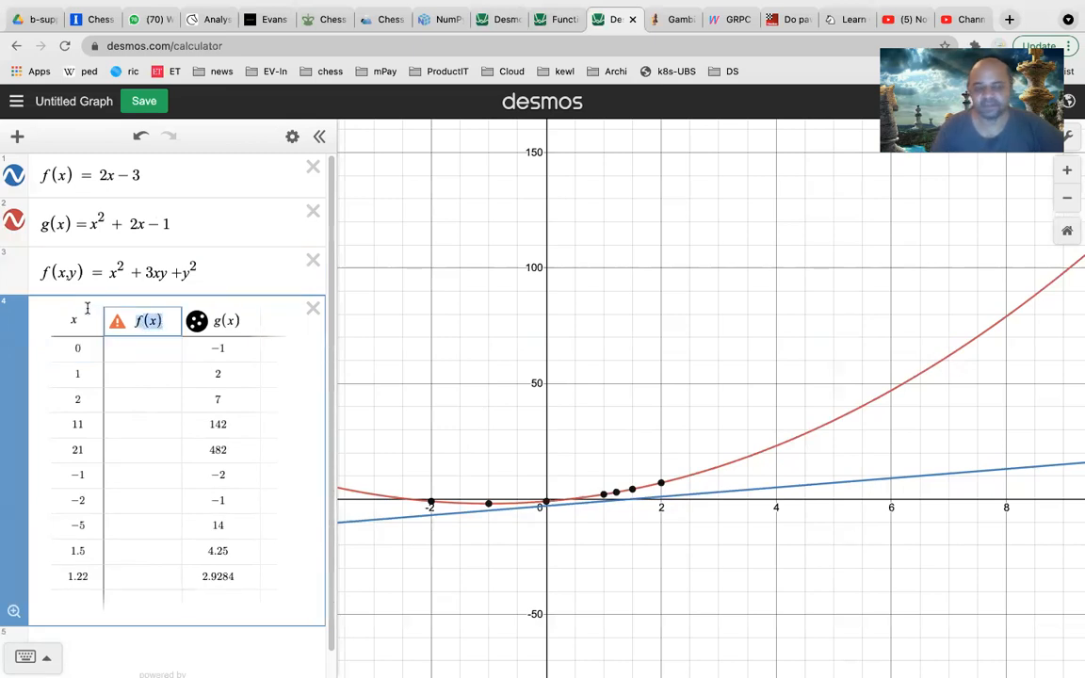
pyautogui.click(241, 350)
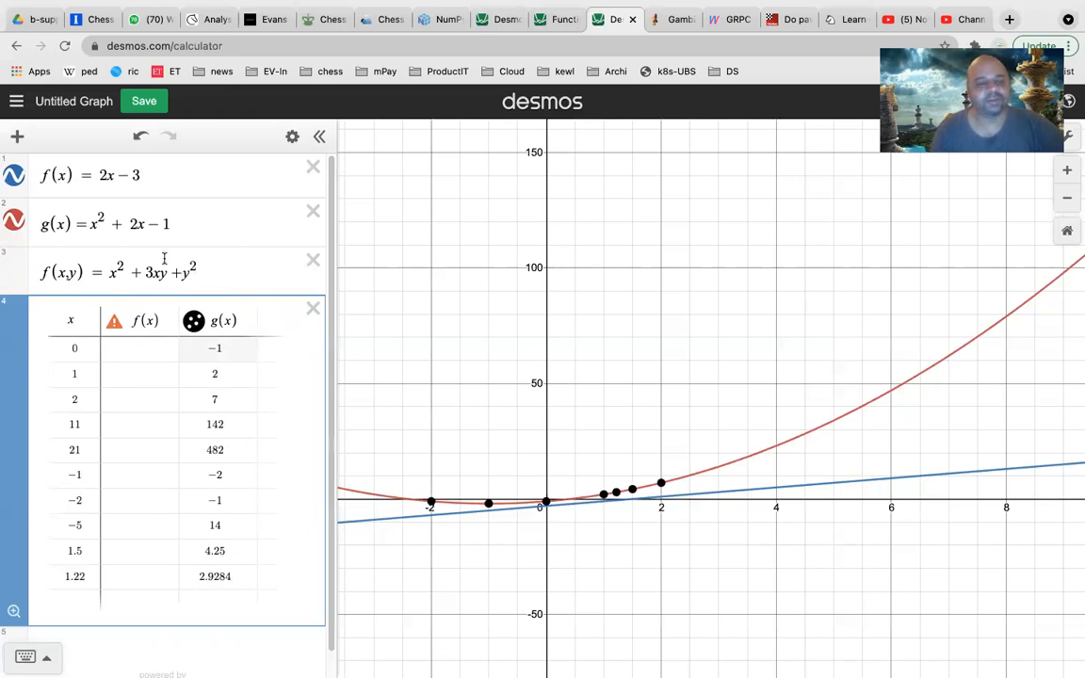
pyautogui.click(216, 276)
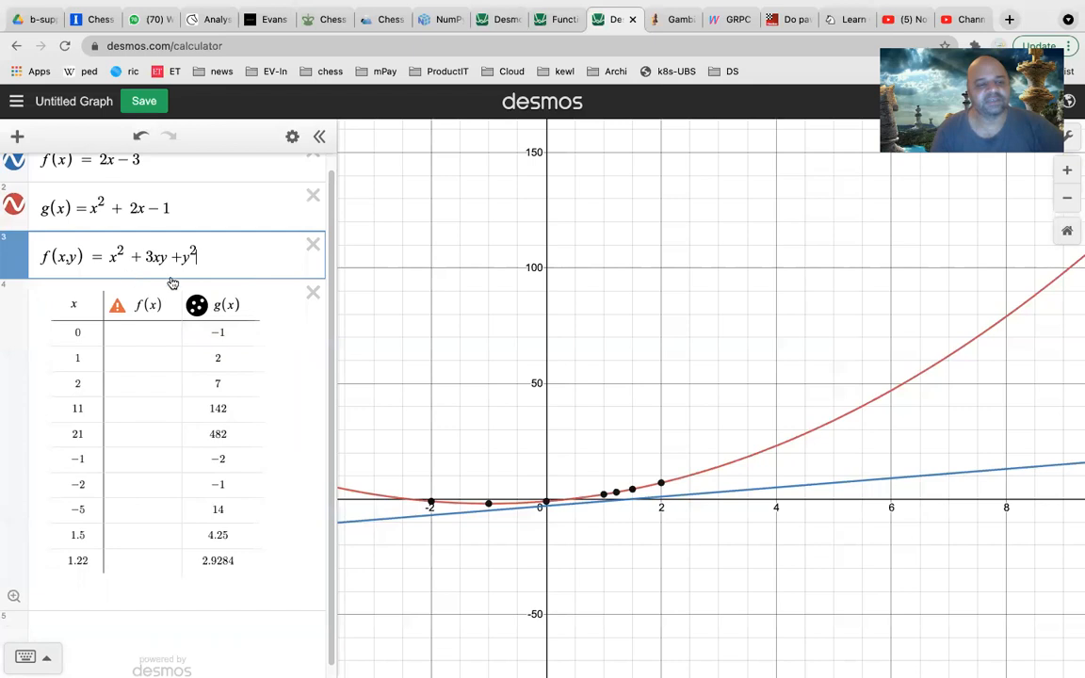
pyautogui.click(312, 293)
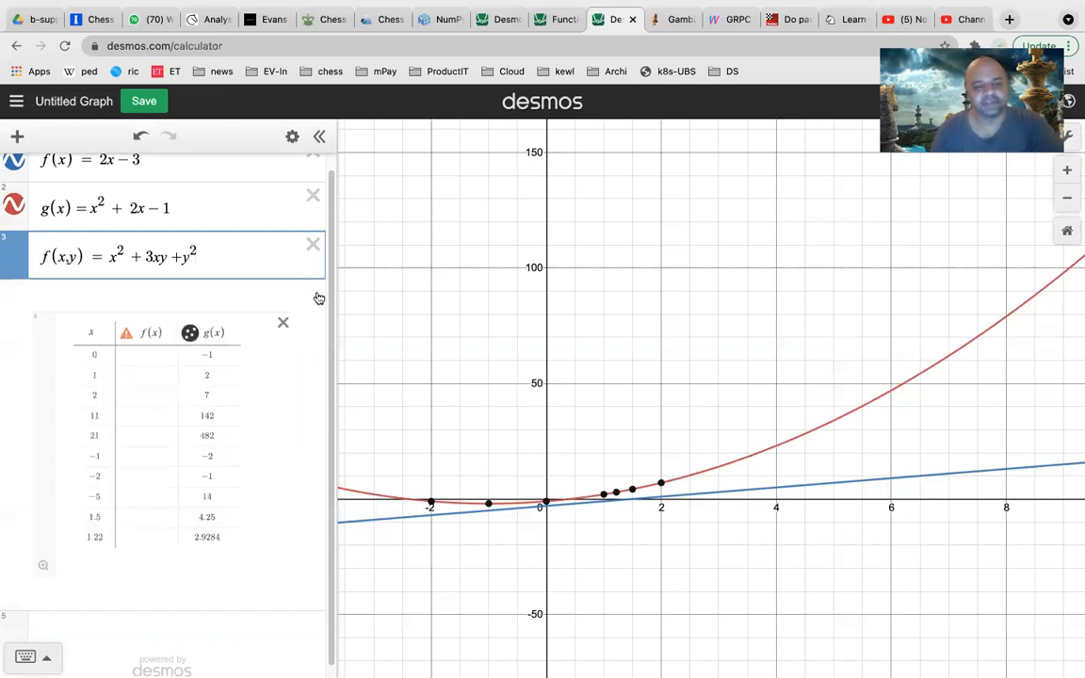
# Delete the f(x) = 2x − 3 expression and evaluate f(2,3) in a new expression below f(x,y)
pyautogui.click(17, 137)
pyautogui.click(40, 184)
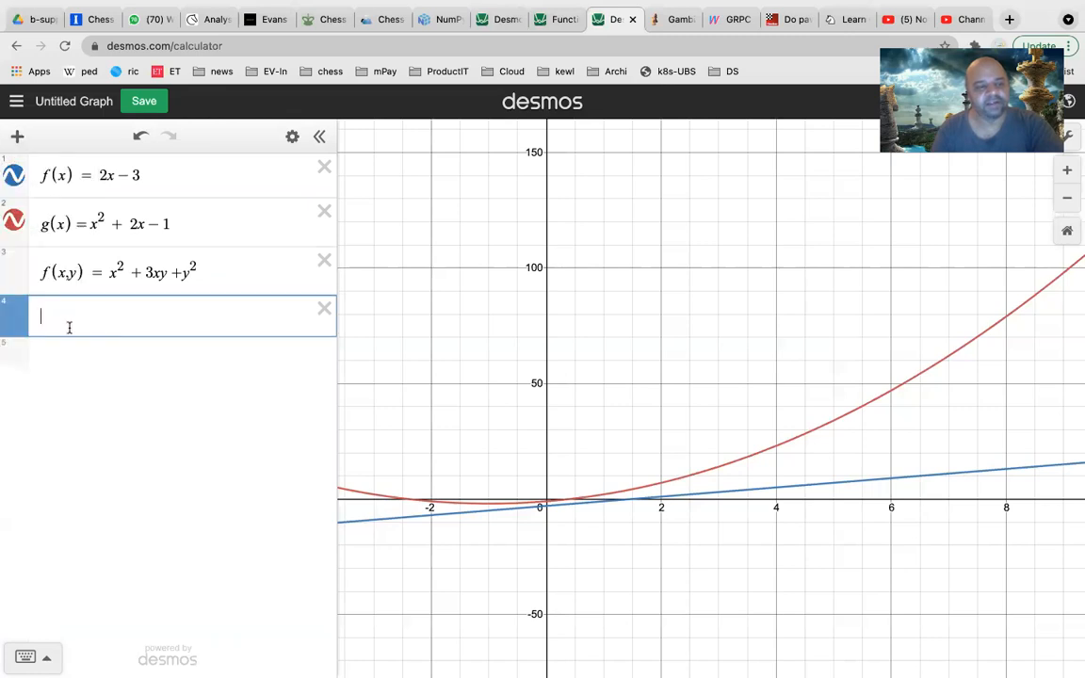
pyautogui.write('f')
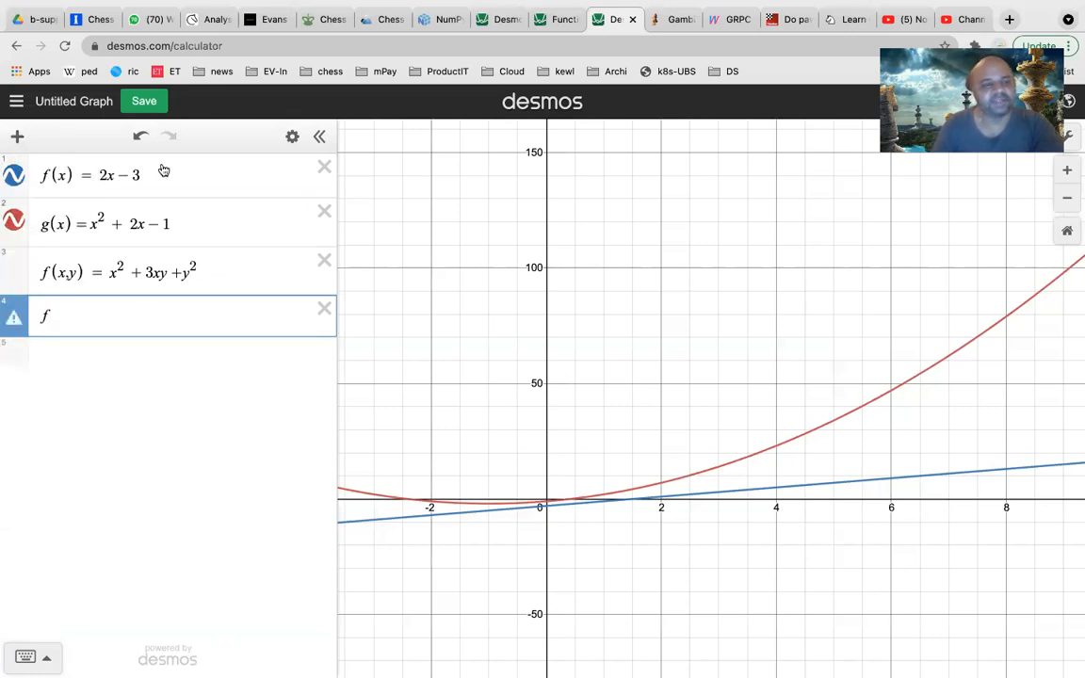
pyautogui.click(324, 167)
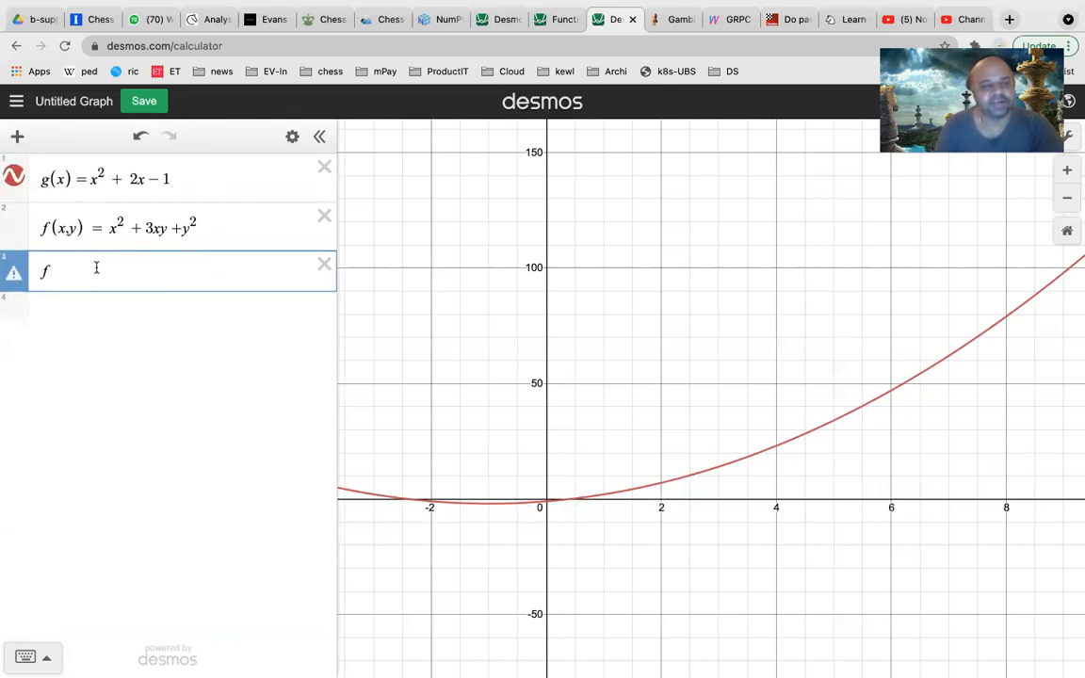
pyautogui.write('(')
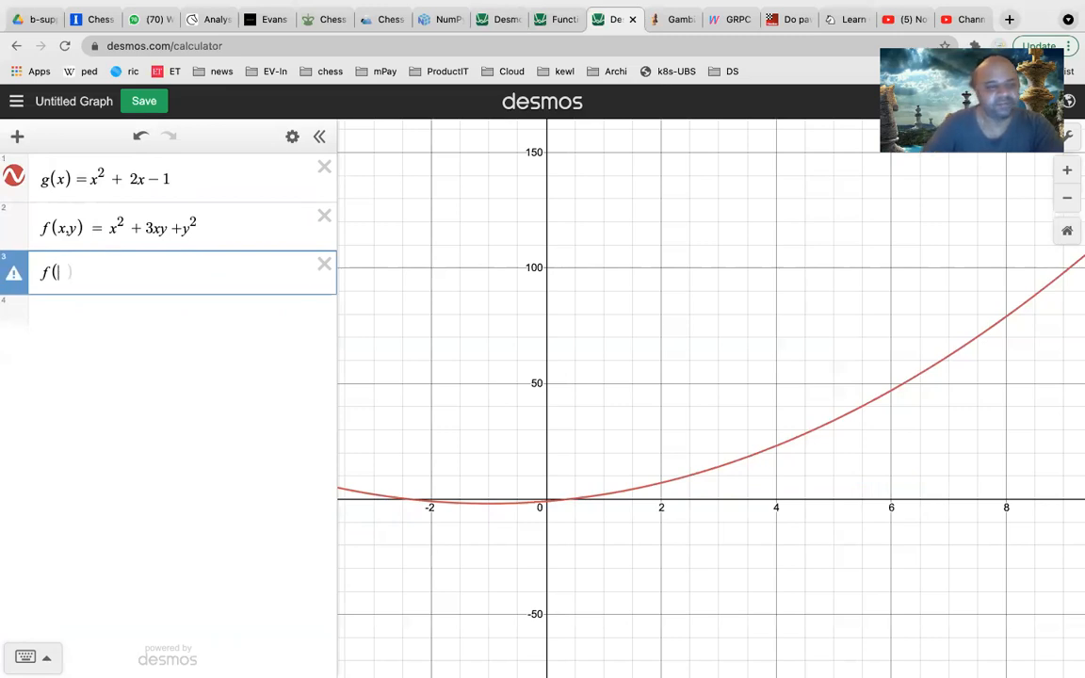
pyautogui.write('2,3)')
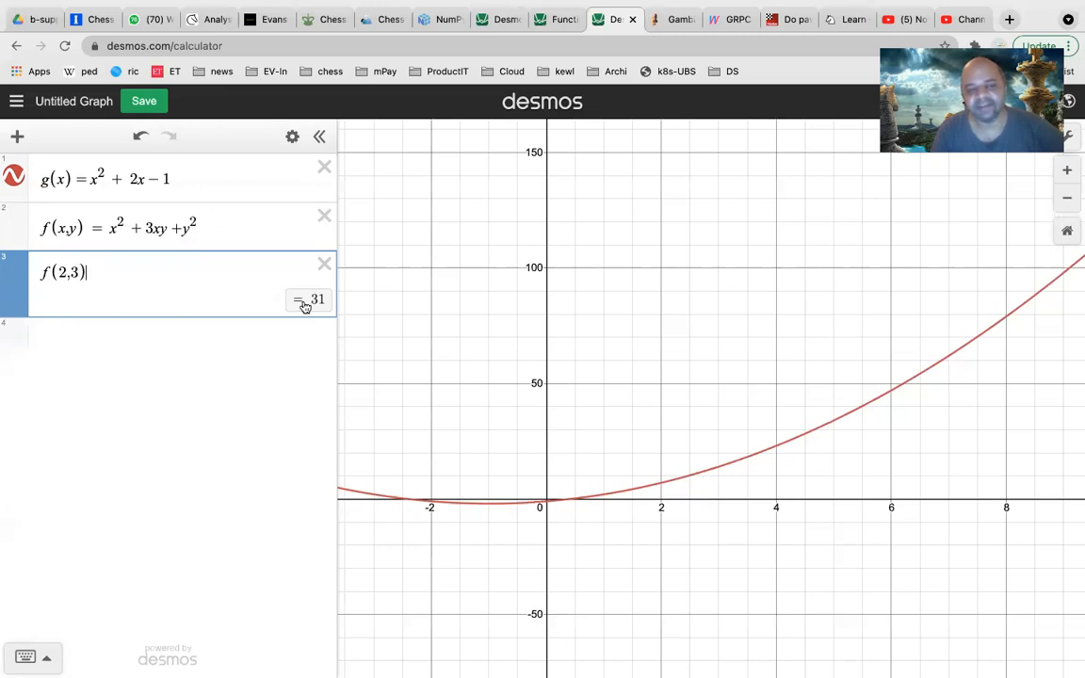
# Change both arguments of the evaluated two-variable function so the expression reads f(1,2)
pyautogui.press('Left')
pyautogui.press('Left')
pyautogui.press('Left')
pyautogui.press('Left')
pyautogui.press('BackSpace')
pyautogui.write('1')
pyautogui.press('Right')
pyautogui.press('Right')
pyautogui.press('BackSpace')
pyautogui.write('2')
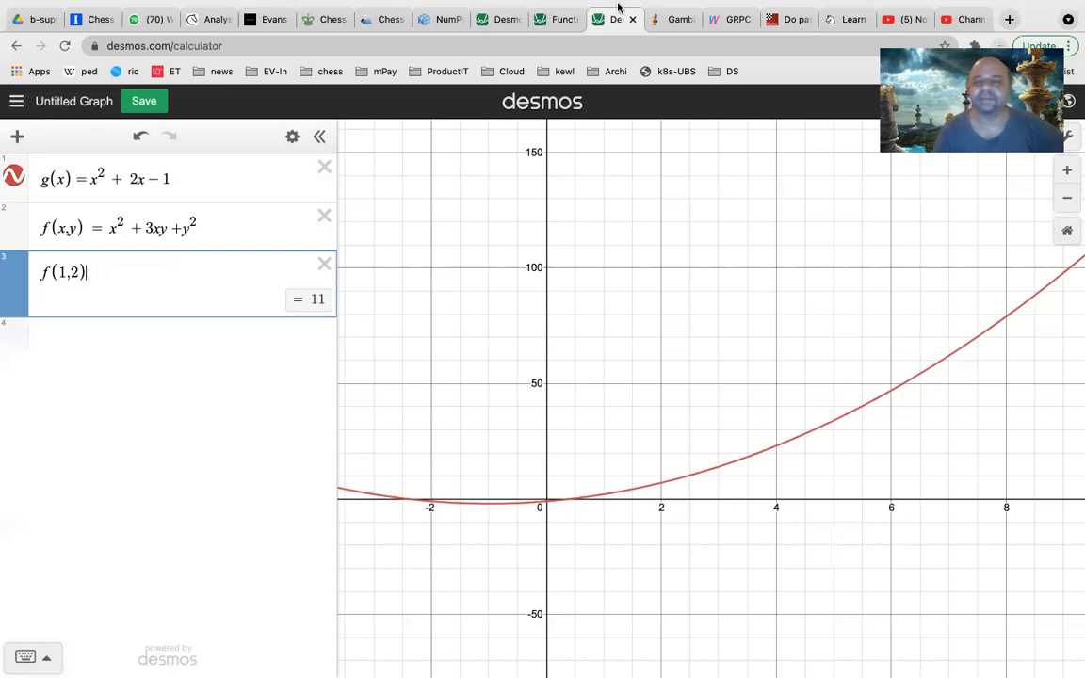
pyautogui.moveTo(556, 5)
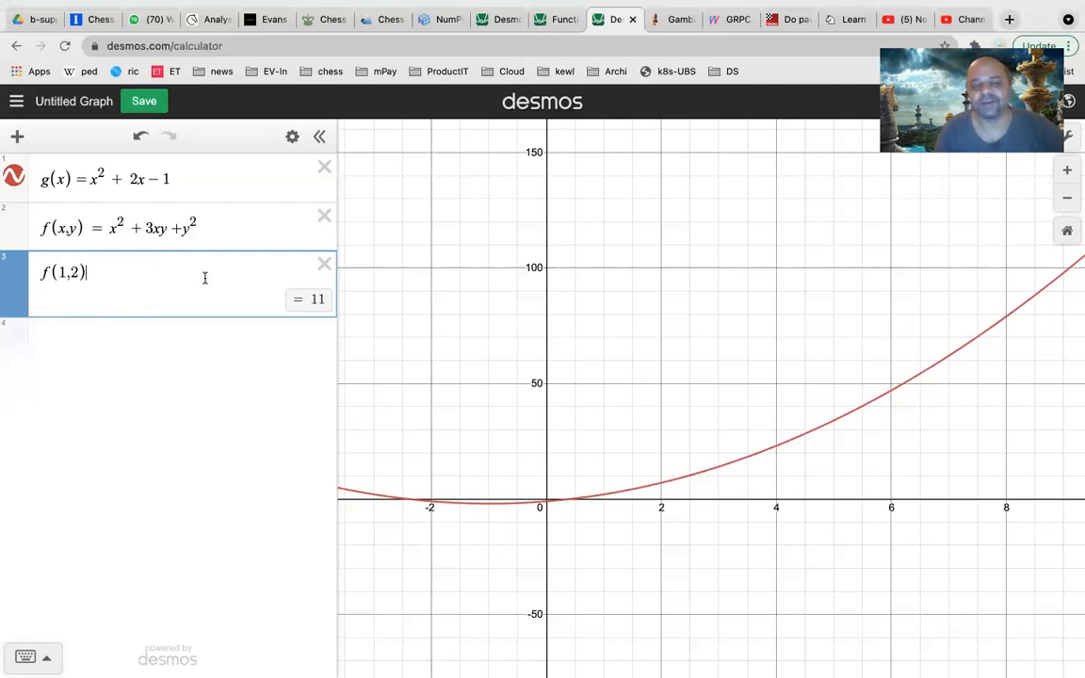
# Review the Desmos help article's Pro-Tips on reusing, combining and composing functions, and return to the graphing calculator
pyautogui.click(555, 19)
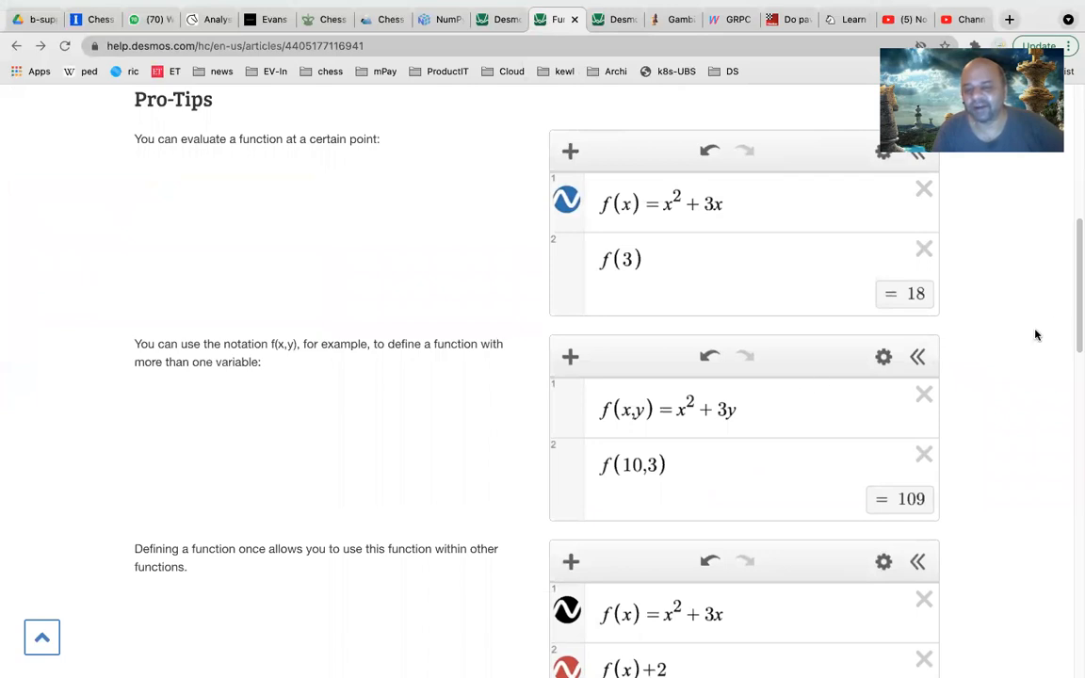
pyautogui.moveTo(1075, 306); pyautogui.dragTo(1076, 398)
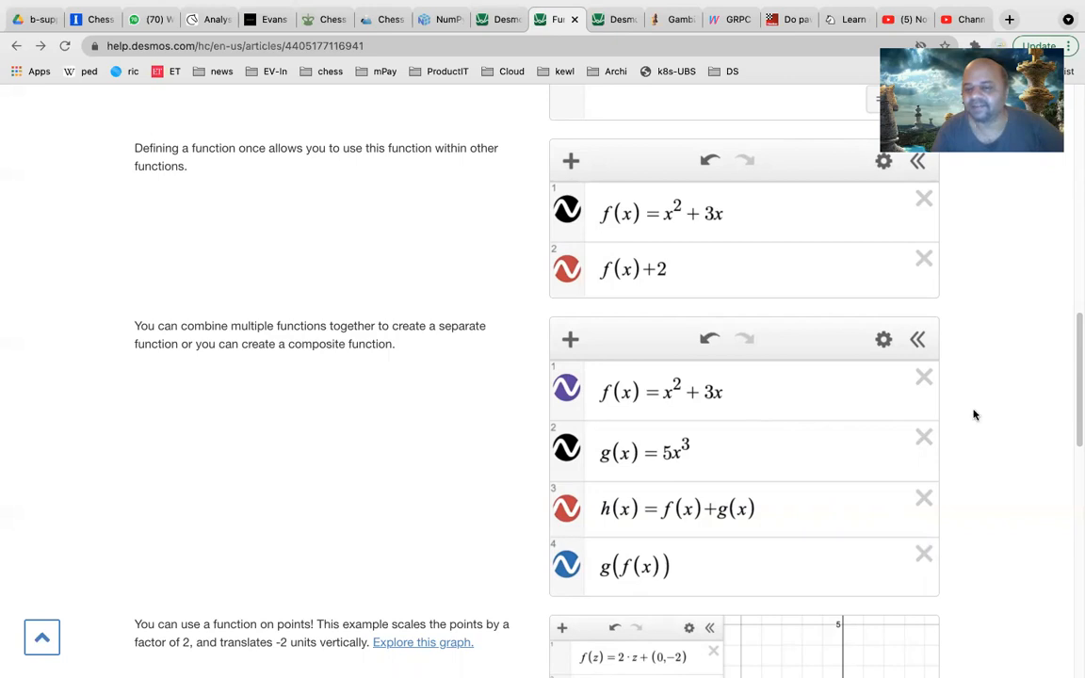
pyautogui.scroll(-3, 1075, 415)
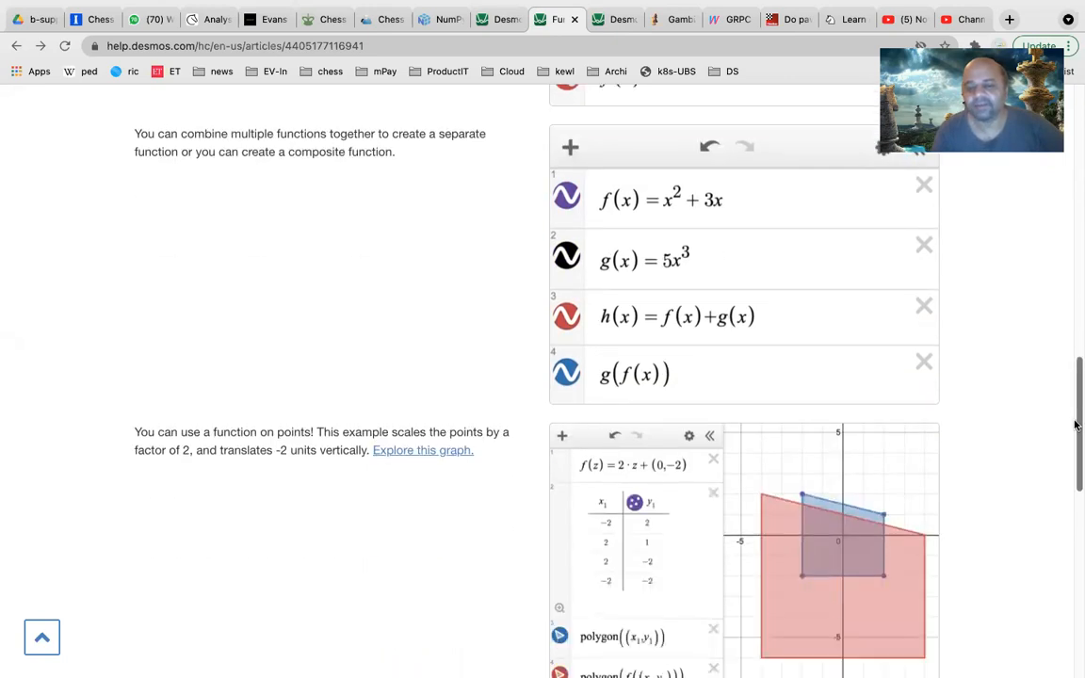
pyautogui.click(616, 19)
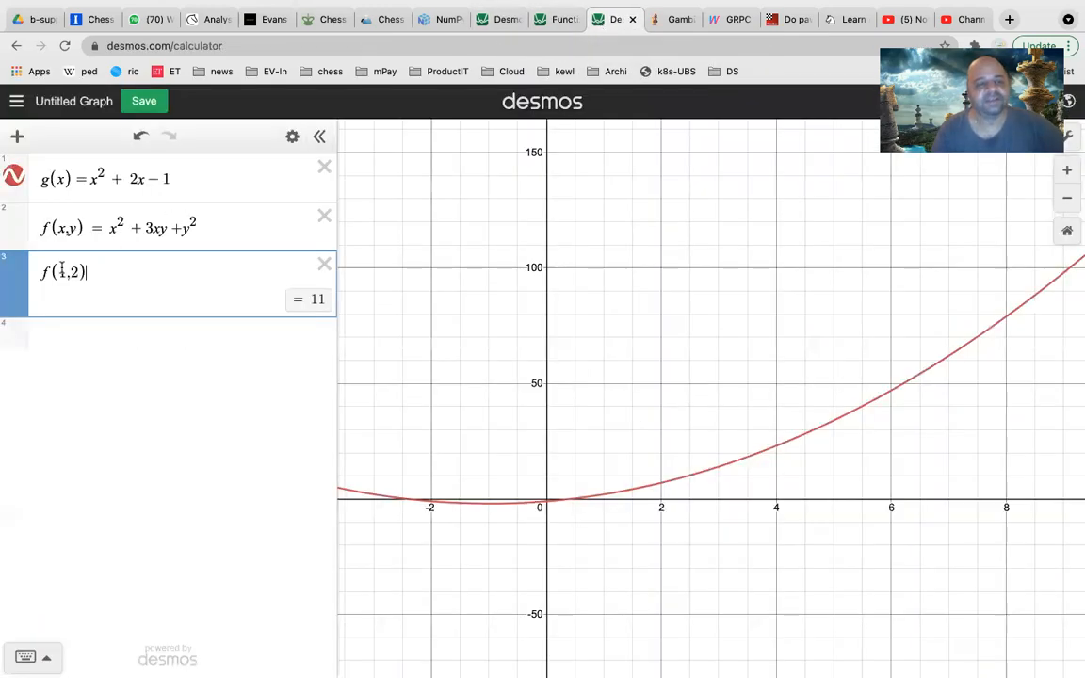
# Delete the f(1,2) evaluation and replace the two-variable function with f(x) = sin x
pyautogui.moveTo(87, 272); pyautogui.dragTo(39, 273)
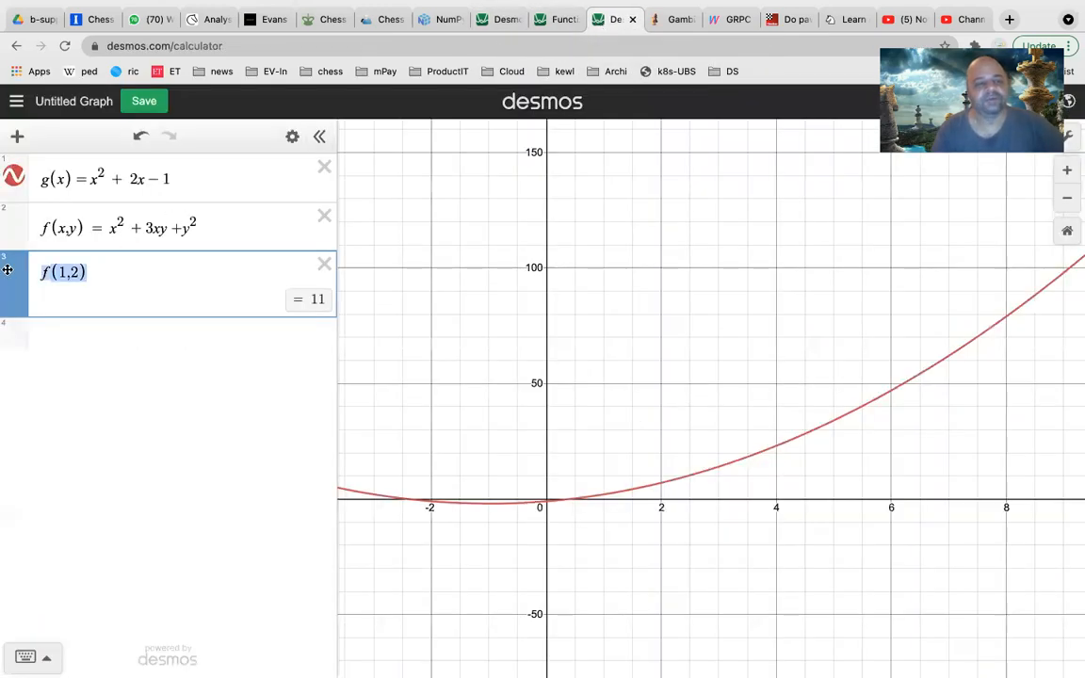
pyautogui.click(325, 217)
pyautogui.click(97, 218)
pyautogui.press('BackSpace')
pyautogui.press('BackSpace')
pyautogui.press('BackSpace')
pyautogui.press('BackSpace')
pyautogui.write('x')
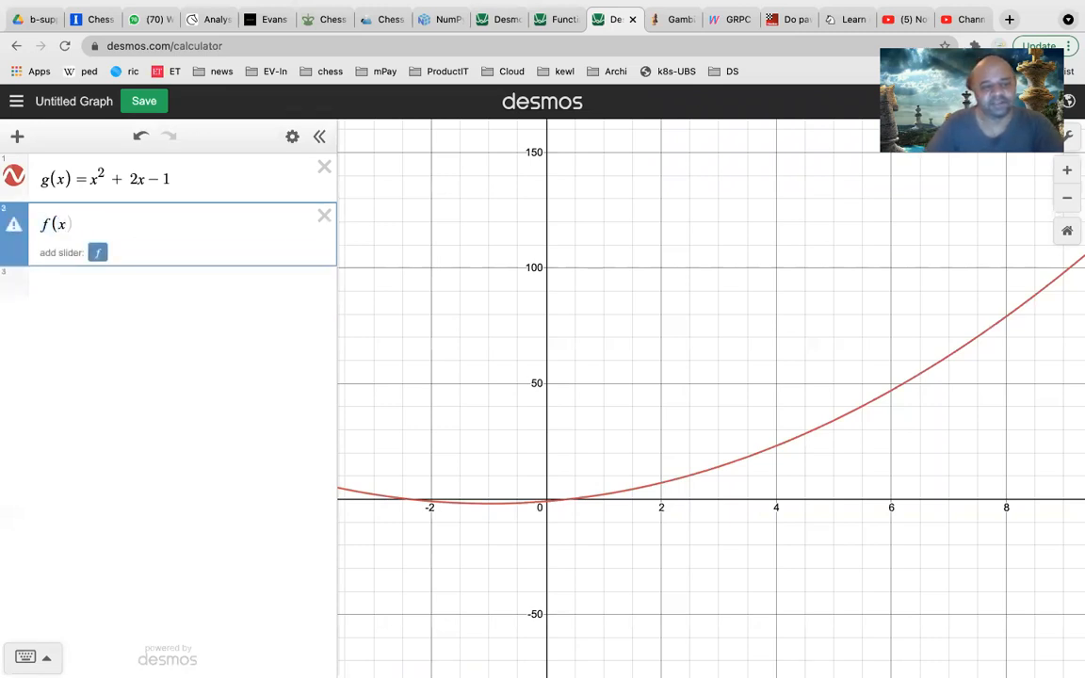
pyautogui.write(') = sin x')
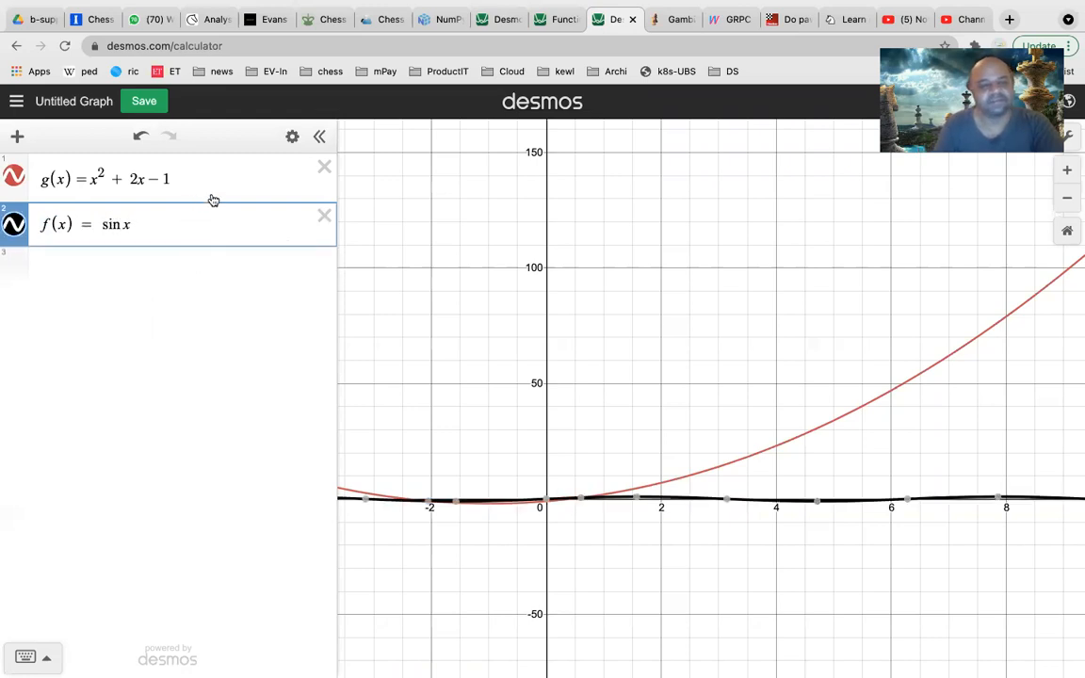
pyautogui.press('Return')
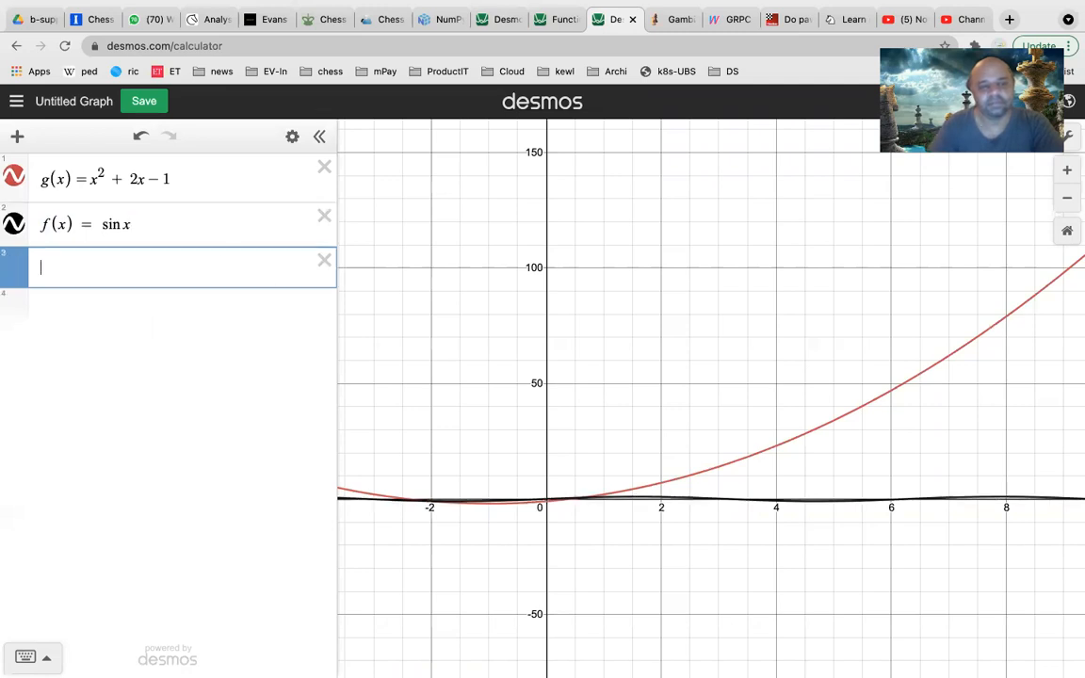
# Give the x² term of g(x) a coefficient of 2 and replace it with 3, making g(x) = 3x² + 2x − 1
pyautogui.click(216, 177)
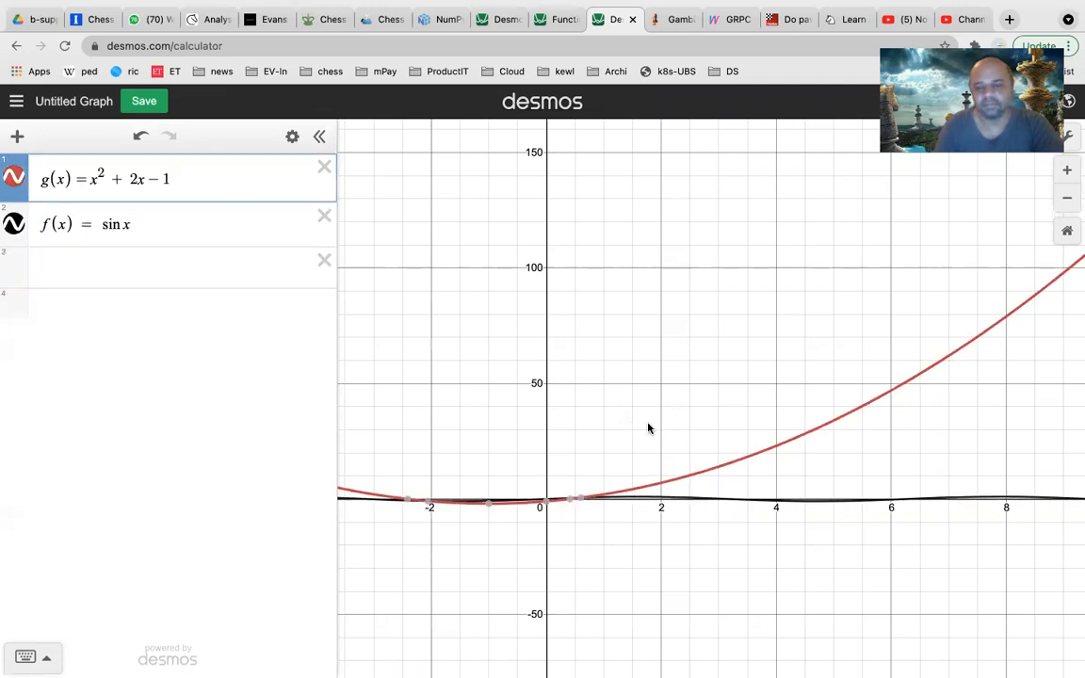
pyautogui.click(835, 297)
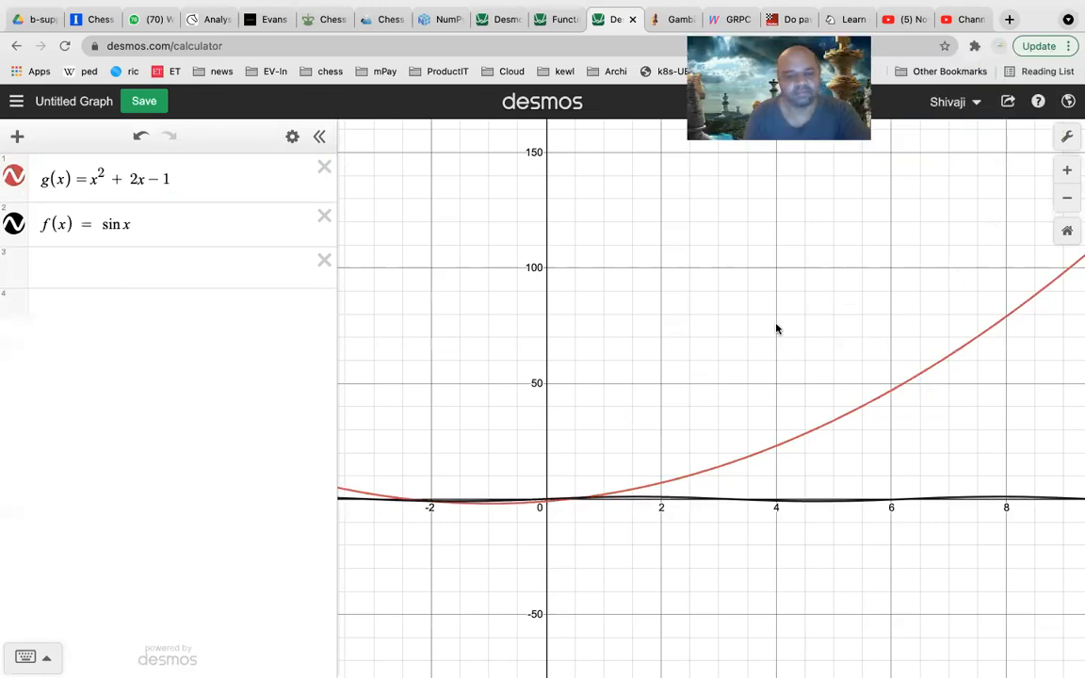
pyautogui.click(187, 181)
pyautogui.click(92, 180)
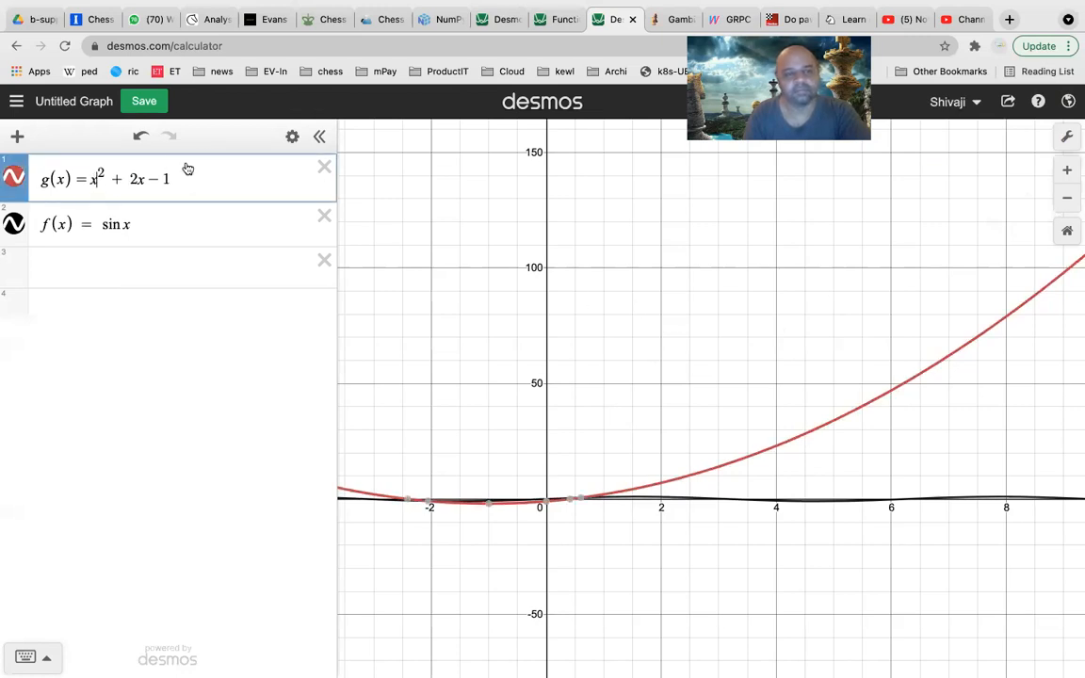
pyautogui.write('2')
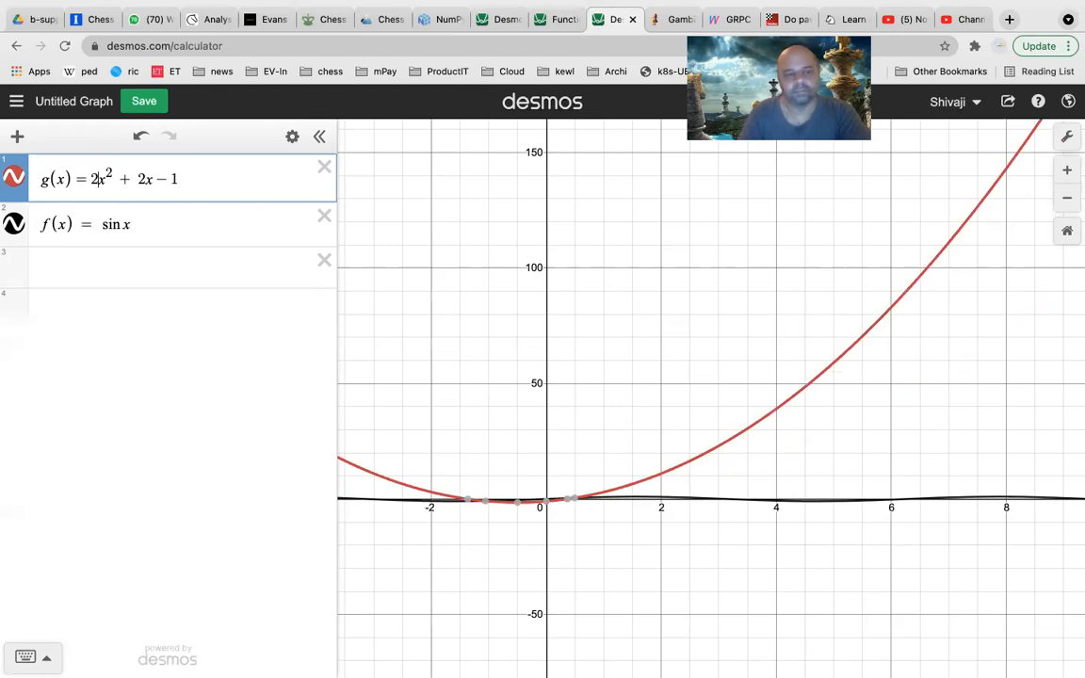
pyautogui.press('BackSpace')
pyautogui.write('3')
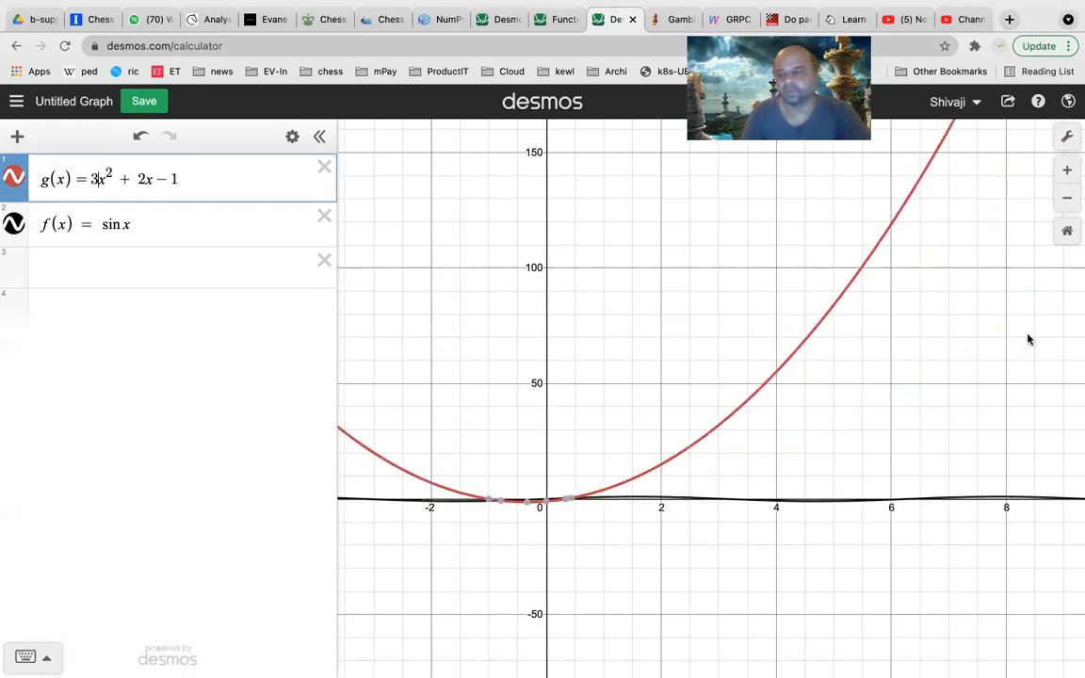
# Hide the y-axis in the graph settings and set the y range from −4 to 500
pyautogui.click(1067, 202)
pyautogui.click(1067, 203)
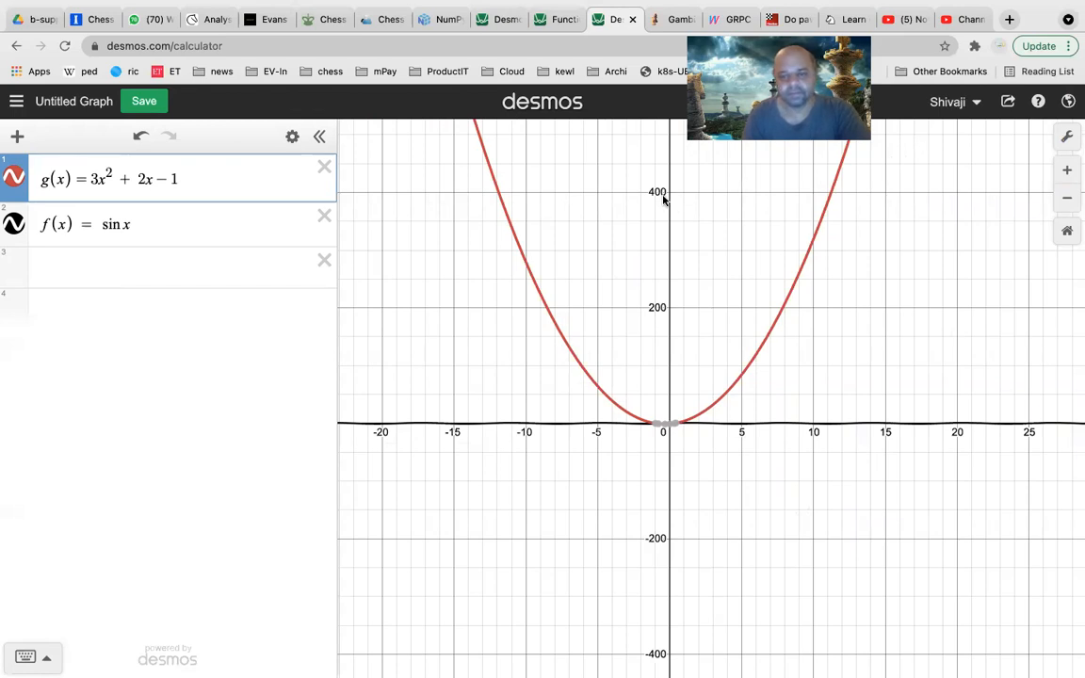
pyautogui.click(668, 295)
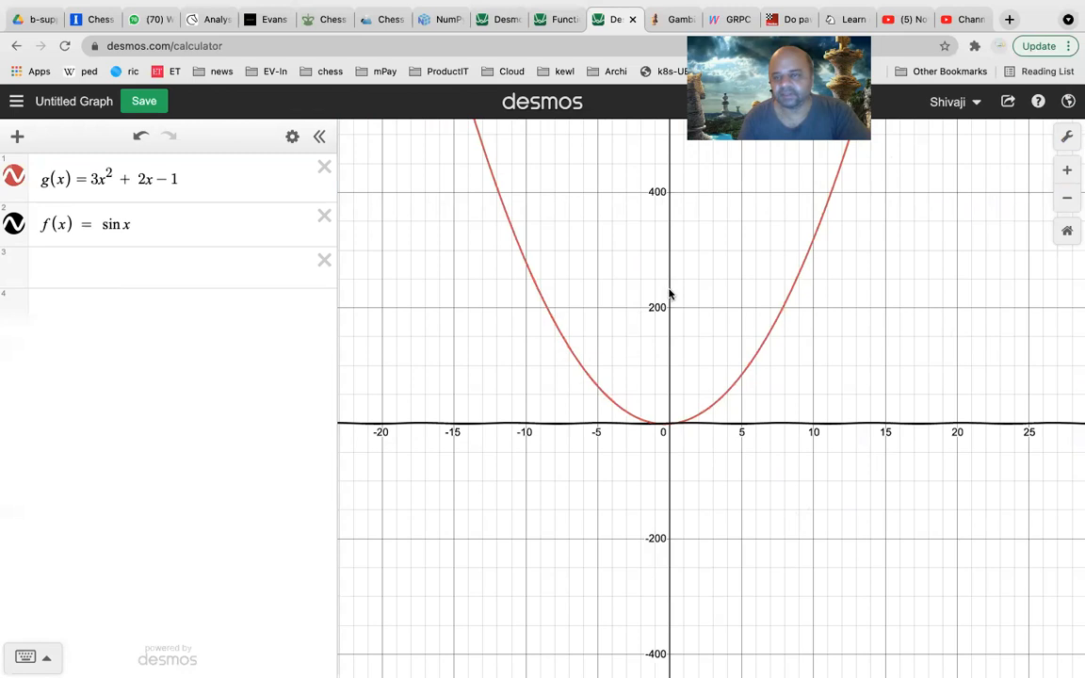
pyautogui.click(1067, 138)
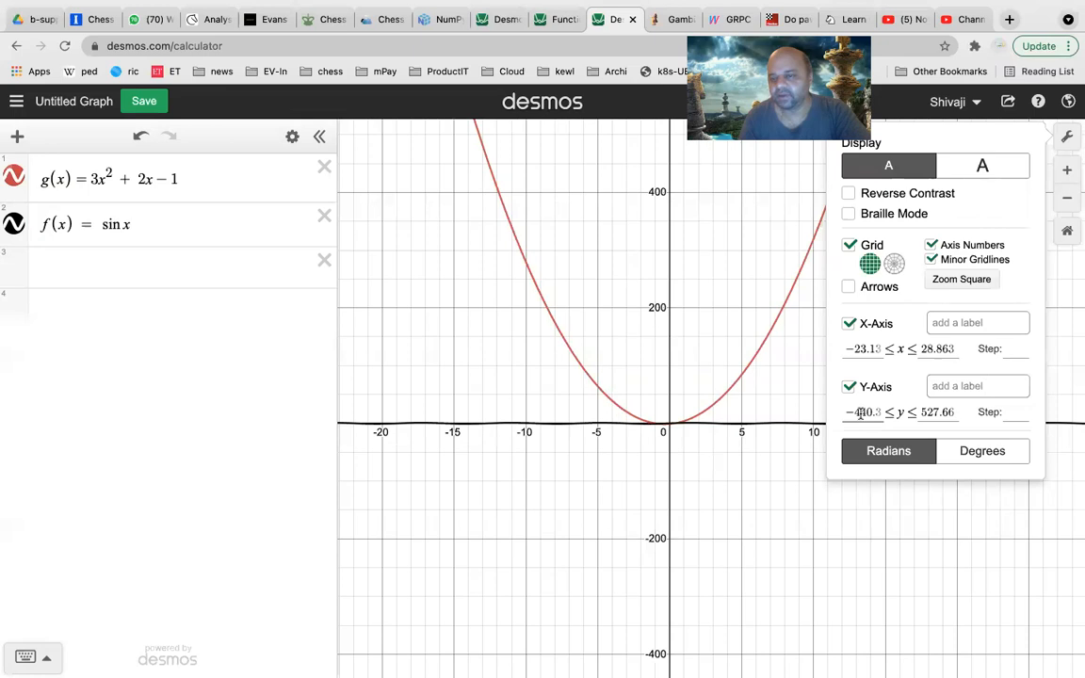
pyautogui.click(849, 388)
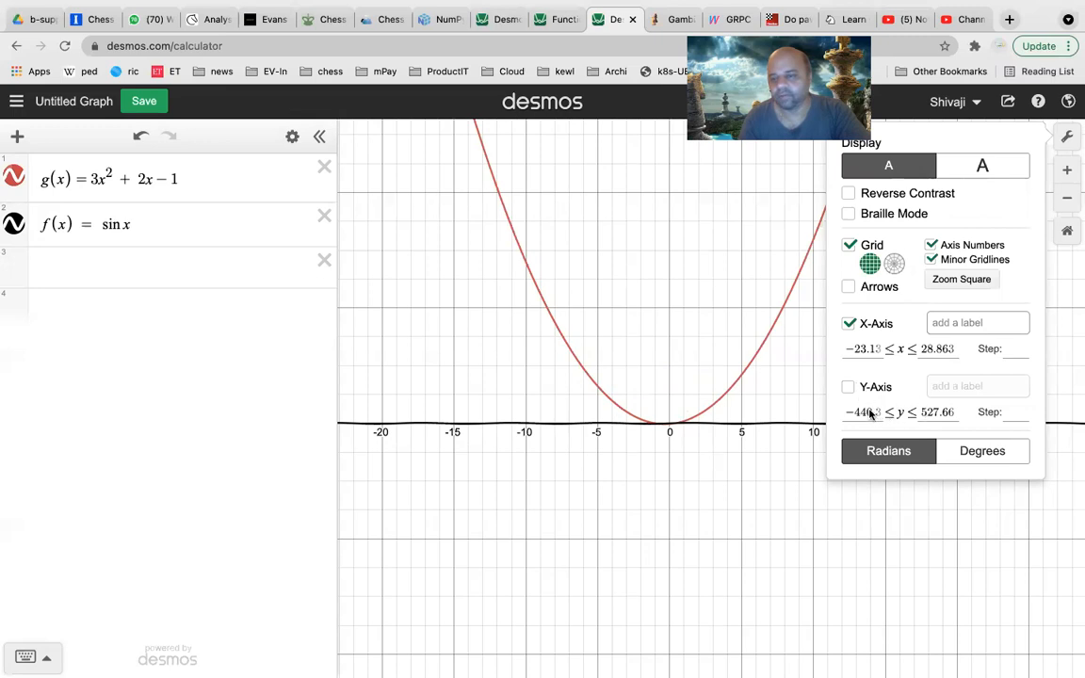
pyautogui.moveTo(879, 411); pyautogui.dragTo(826, 411)
pyautogui.write('-54')
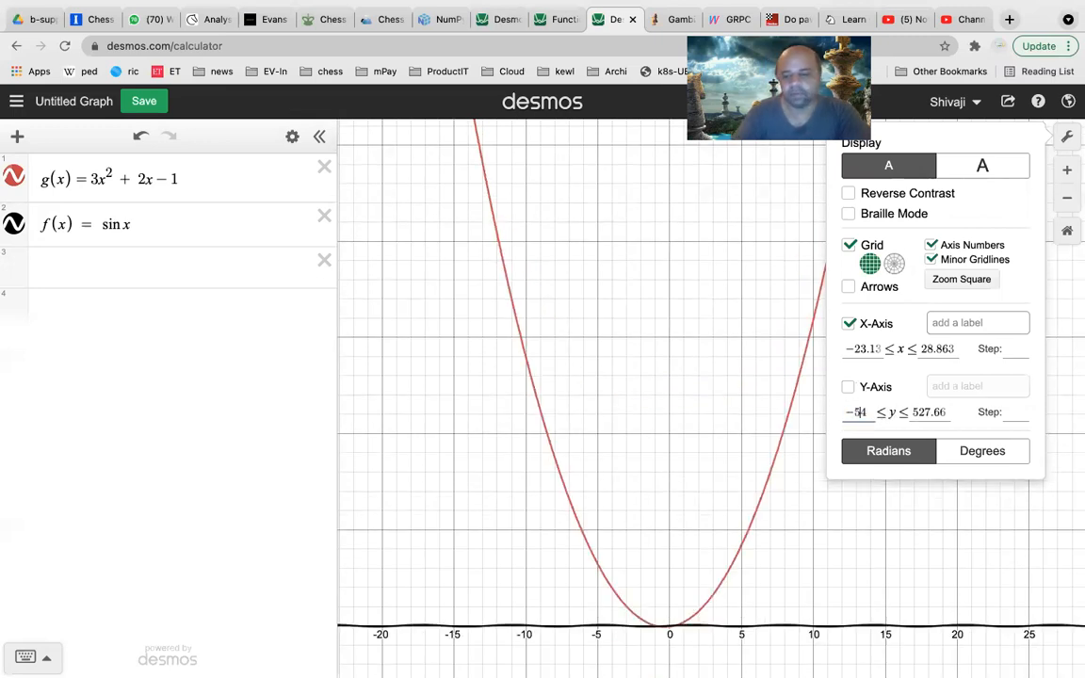
pyautogui.press('BackSpace')
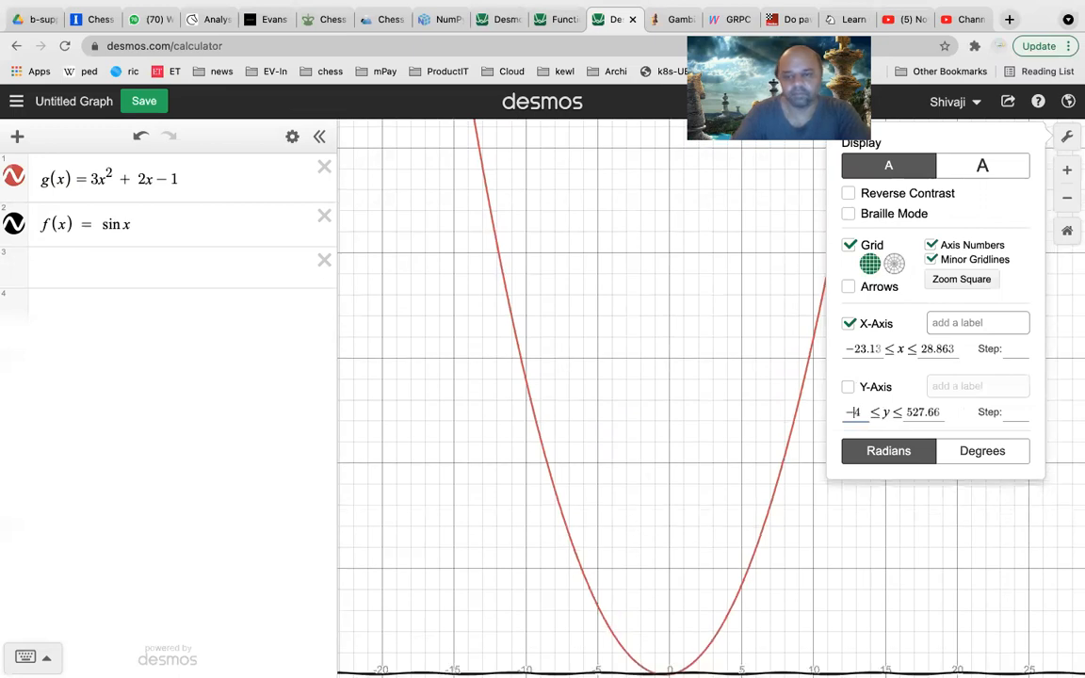
pyautogui.moveTo(939, 412); pyautogui.dragTo(882, 411)
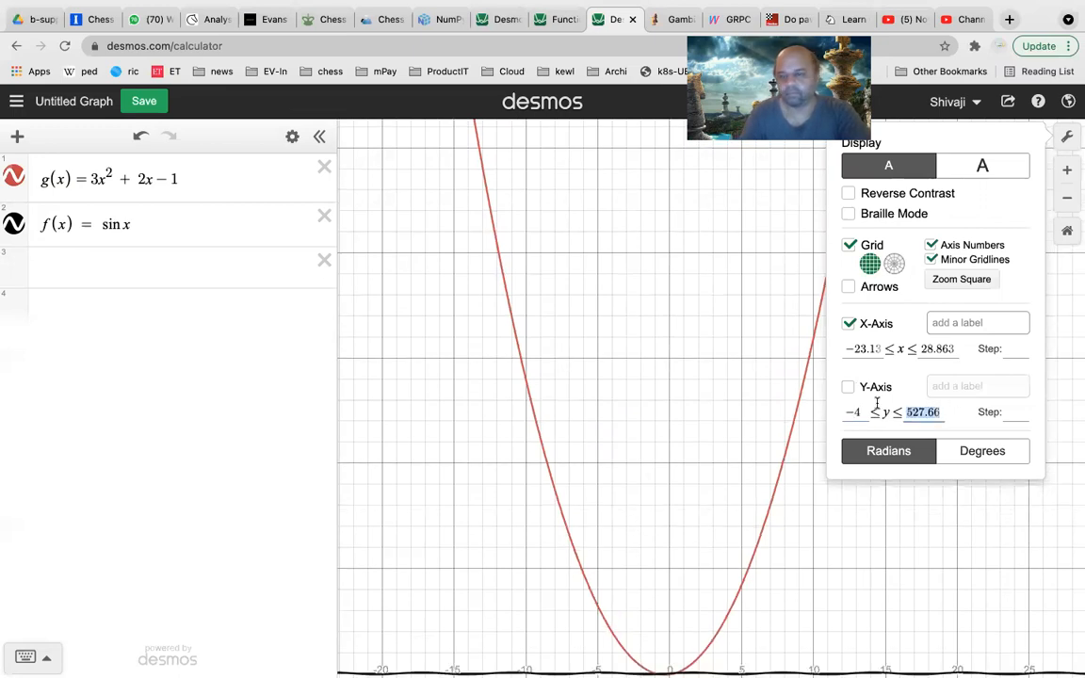
pyautogui.write('50')
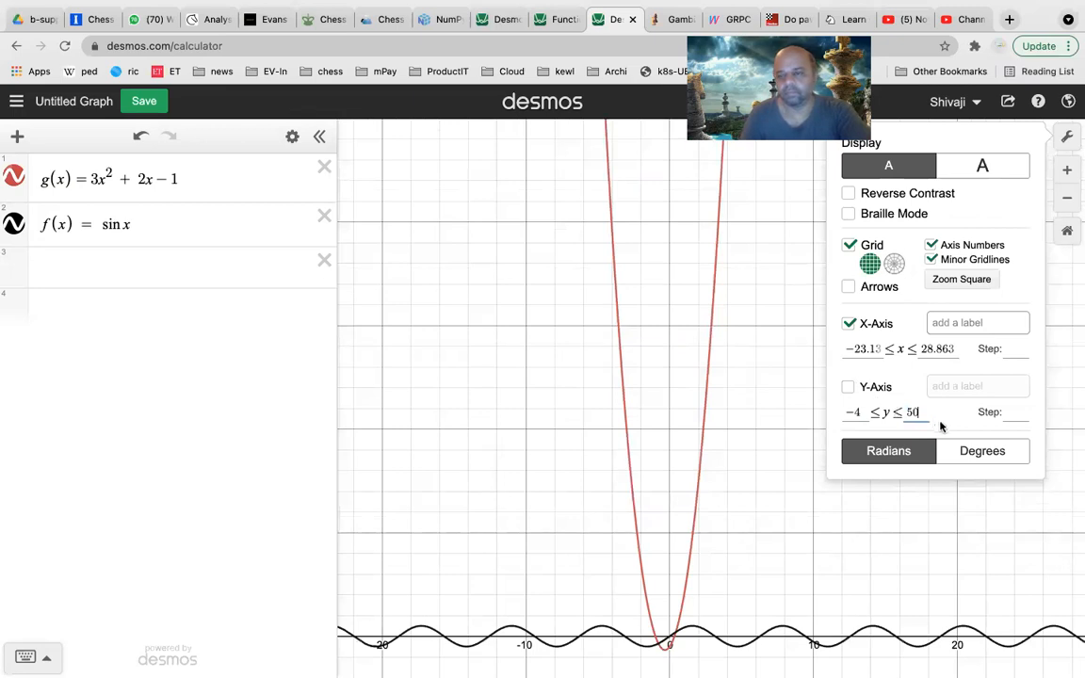
pyautogui.write('0')
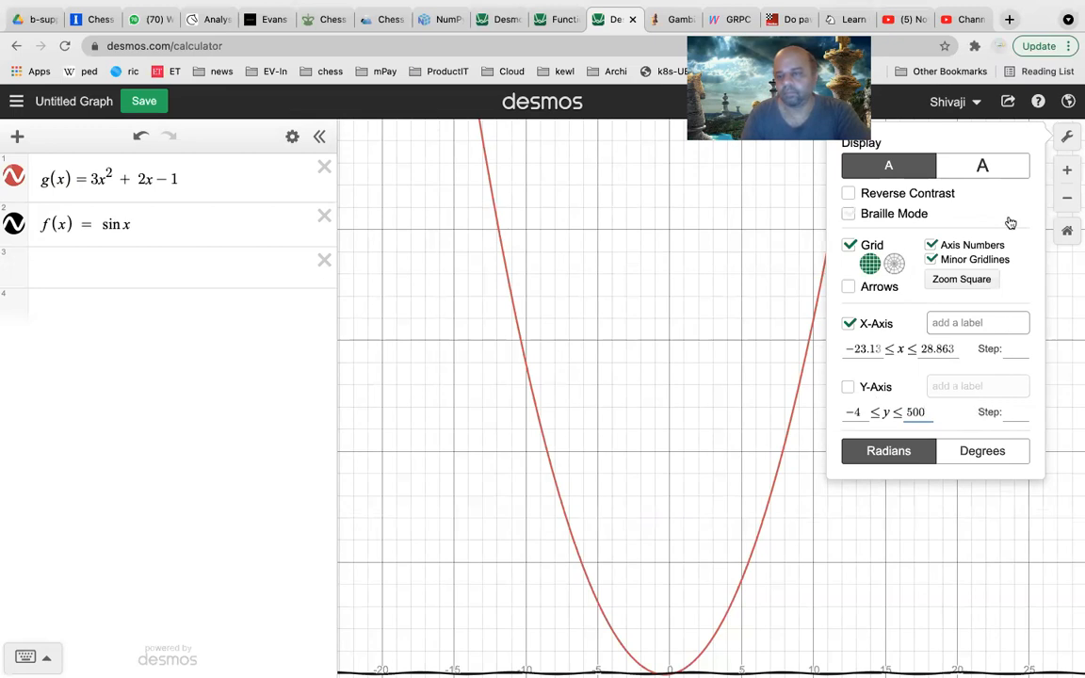
pyautogui.click(667, 427)
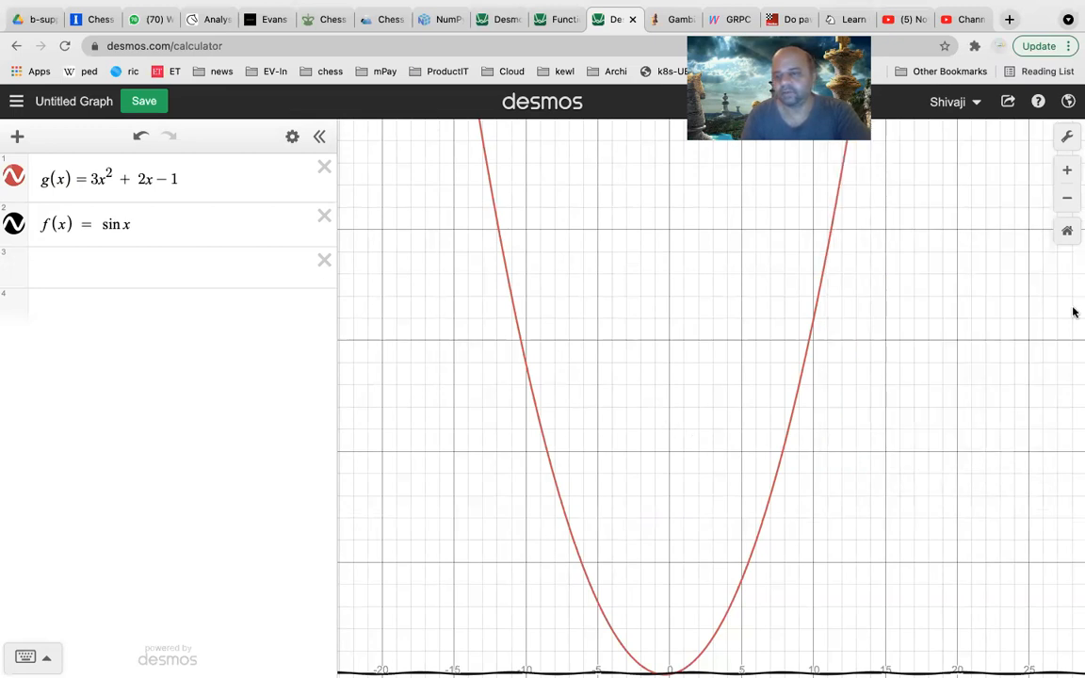
# Clear the f(x) expression below g(x) and re-enter it as f(x) = sin x
pyautogui.click(1067, 198)
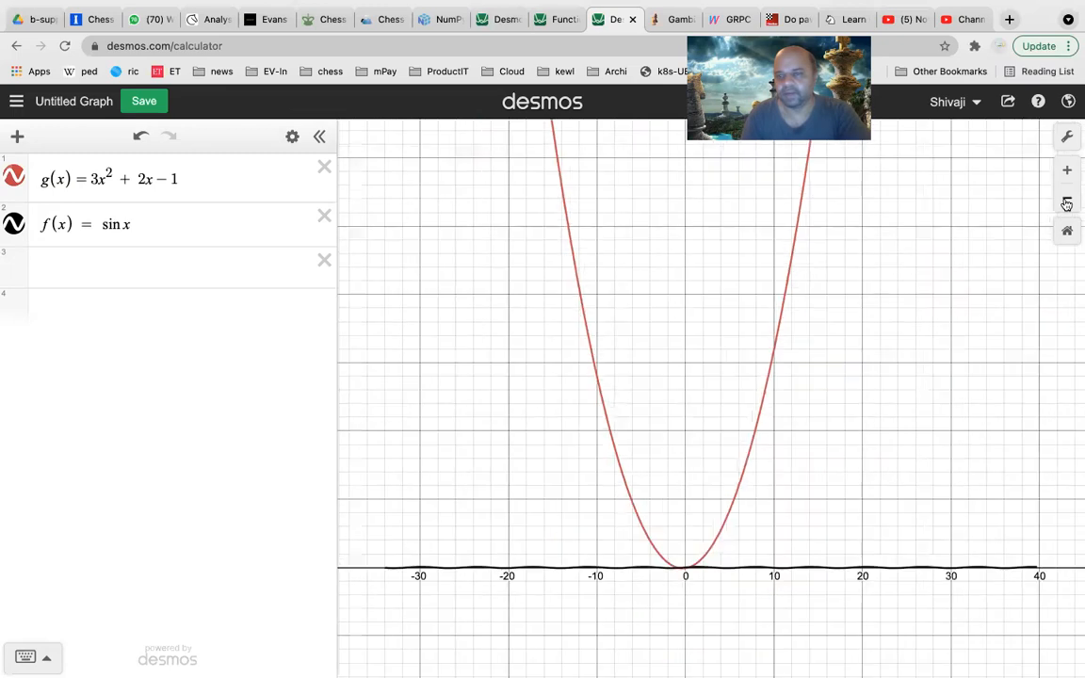
pyautogui.click(1067, 198)
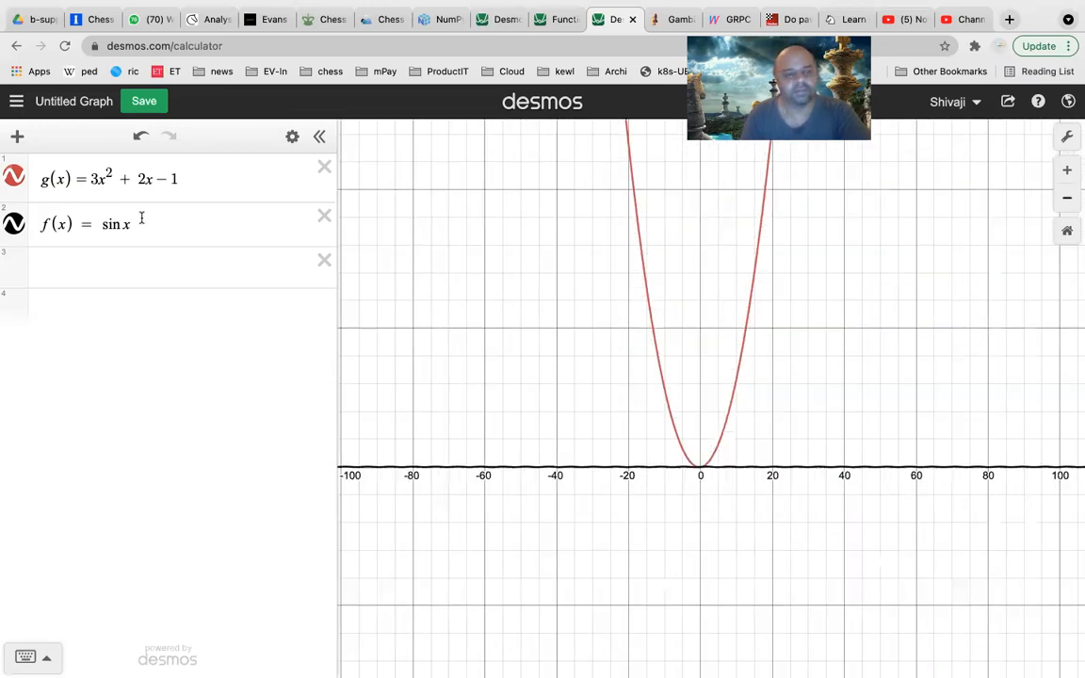
pyautogui.moveTo(145, 228); pyautogui.dragTo(8, 199)
pyautogui.press('BackSpace')
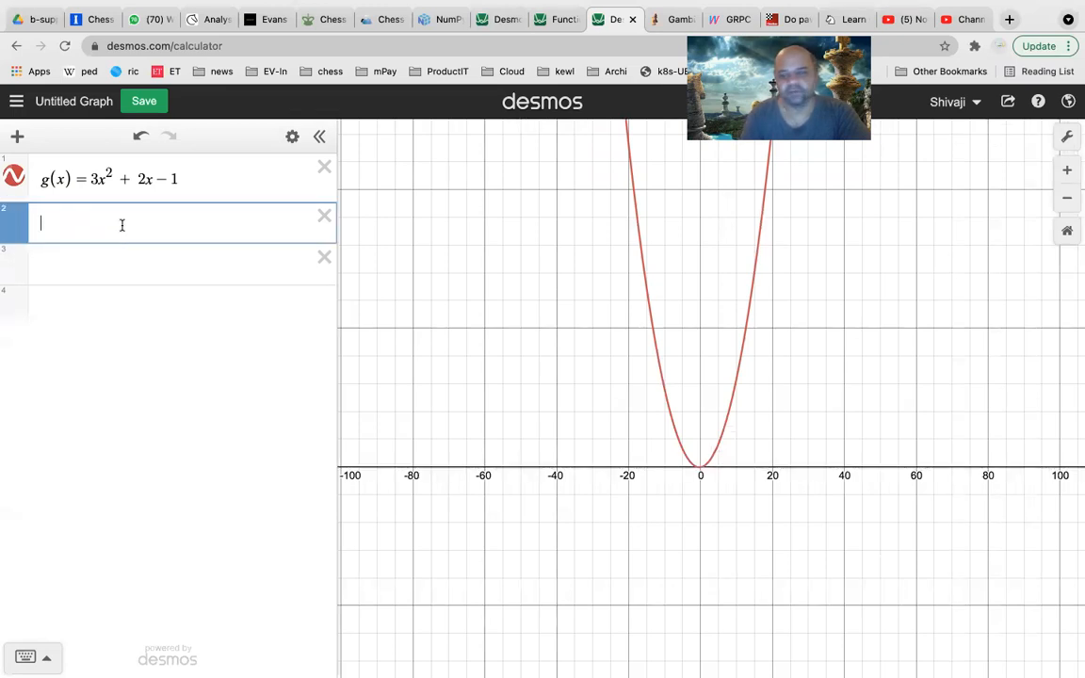
pyautogui.write('f(x')
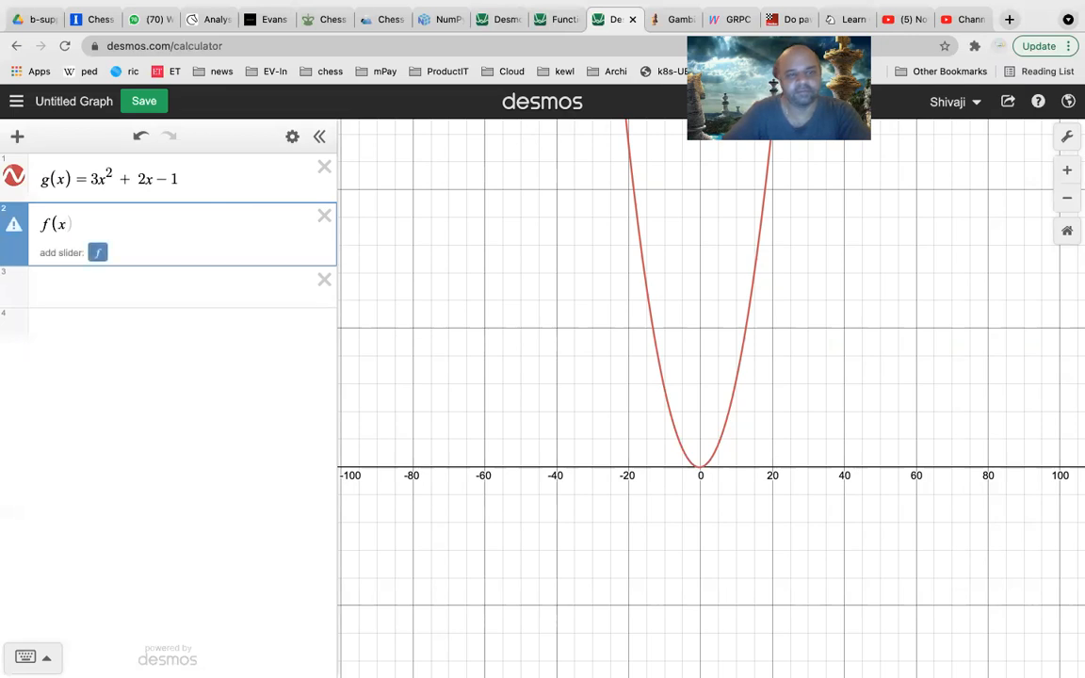
pyautogui.press('BackSpace')
pyautogui.write('x) ')
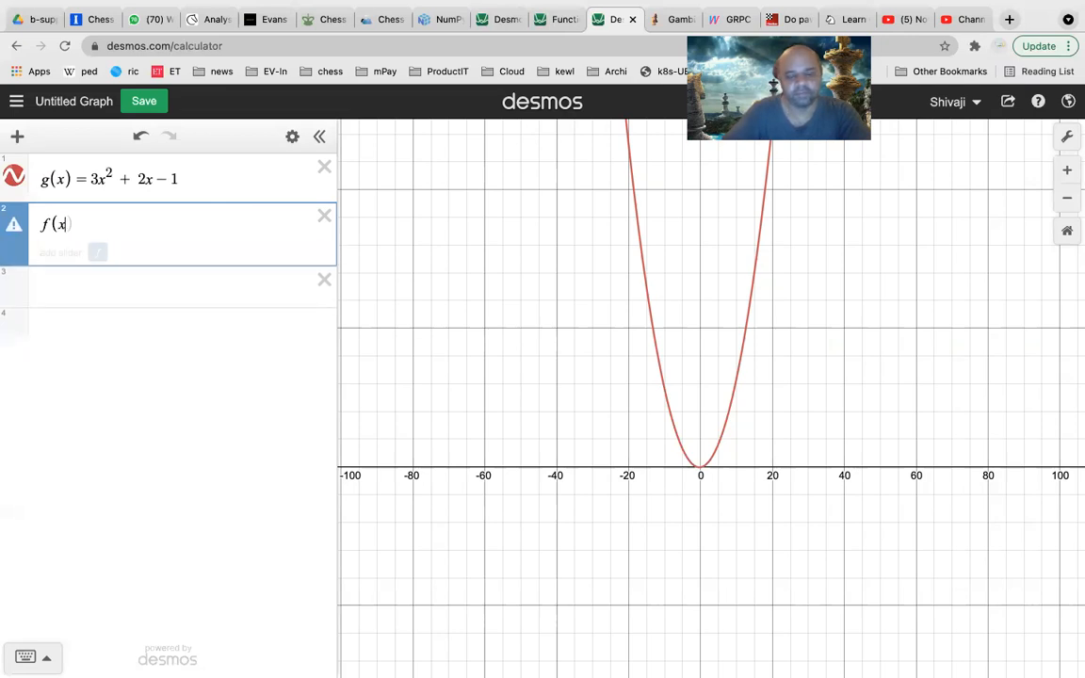
pyautogui.write('= sin x')
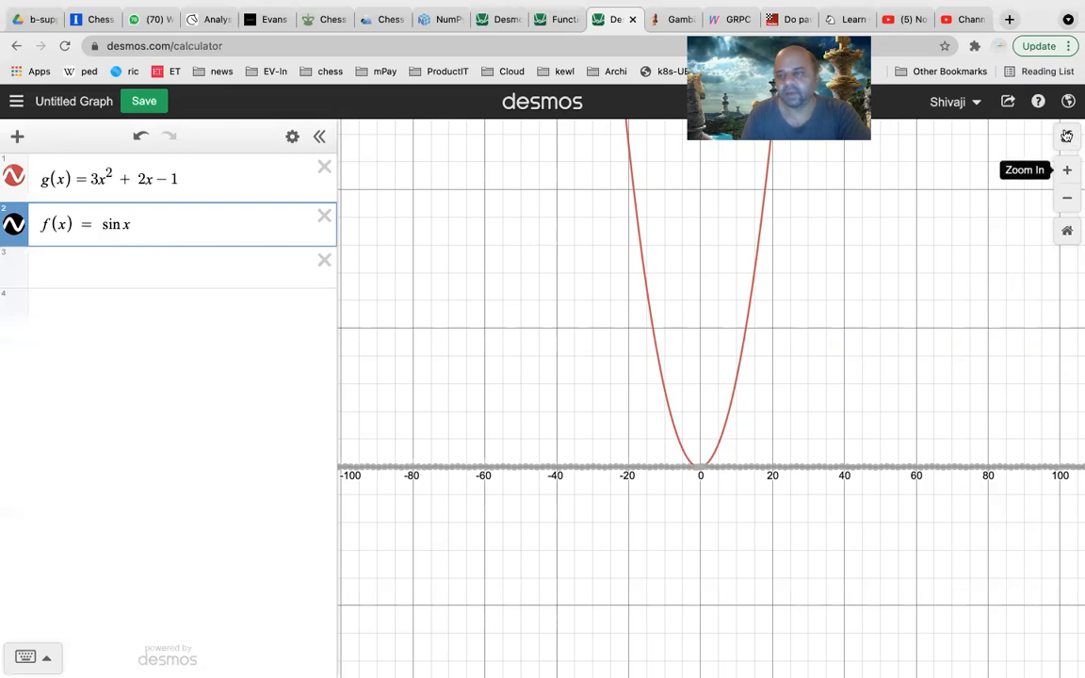
# Narrow the graph's y range to −76 to 125 and further to −7 to 12
pyautogui.click(1066, 135)
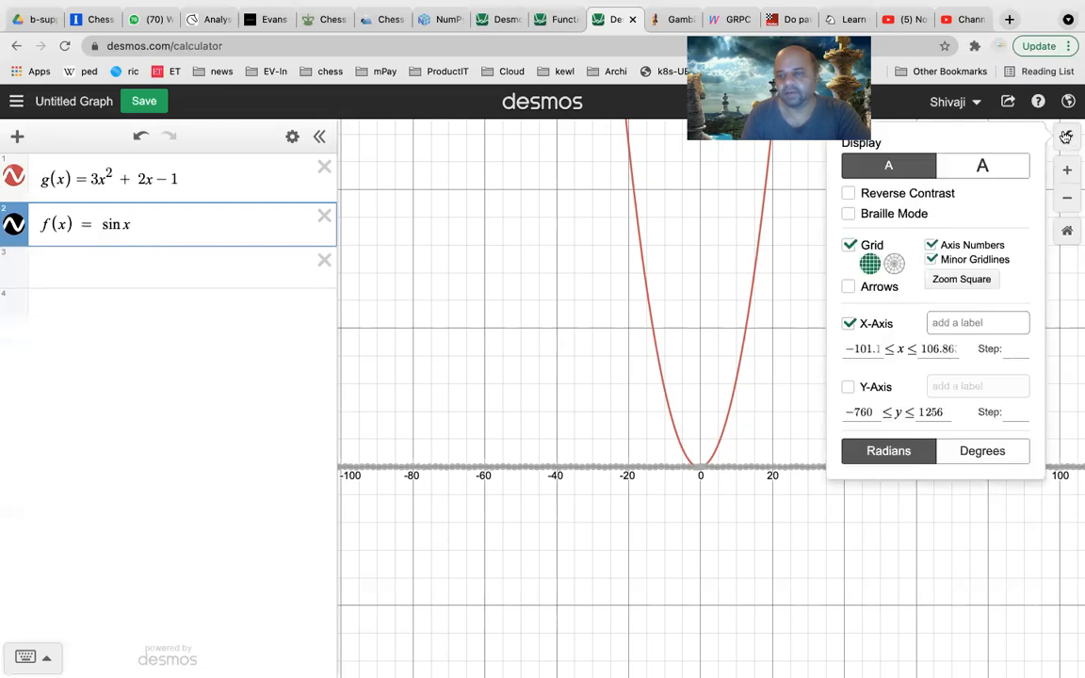
pyautogui.click(874, 414)
pyautogui.press('BackSpace')
pyautogui.press('Tab')
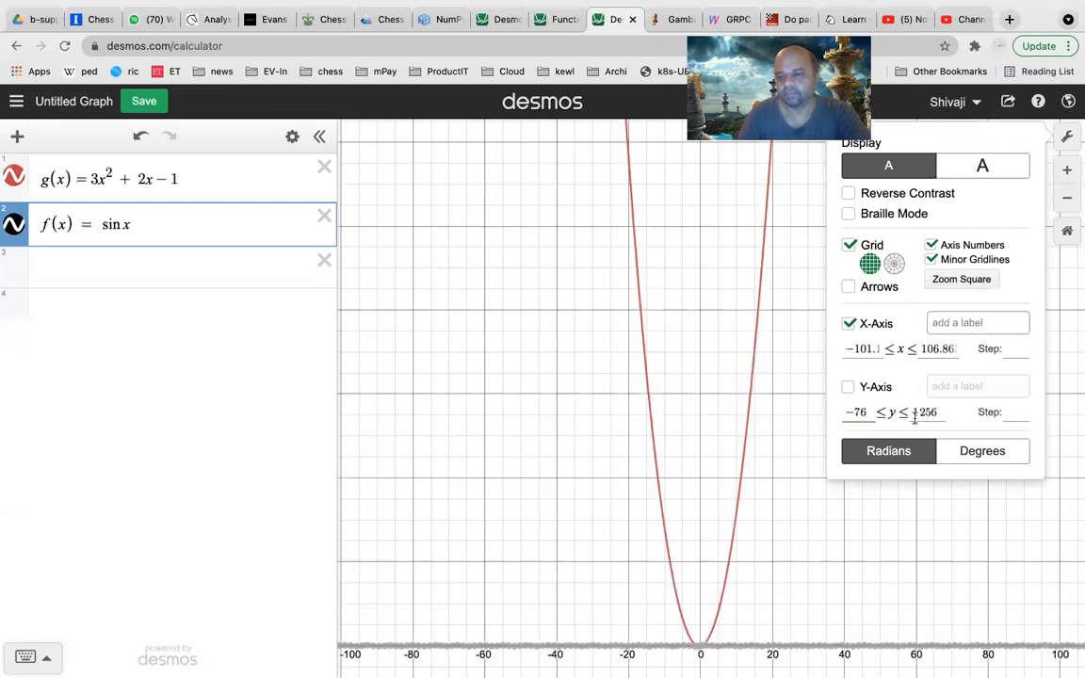
pyautogui.press('BackSpace')
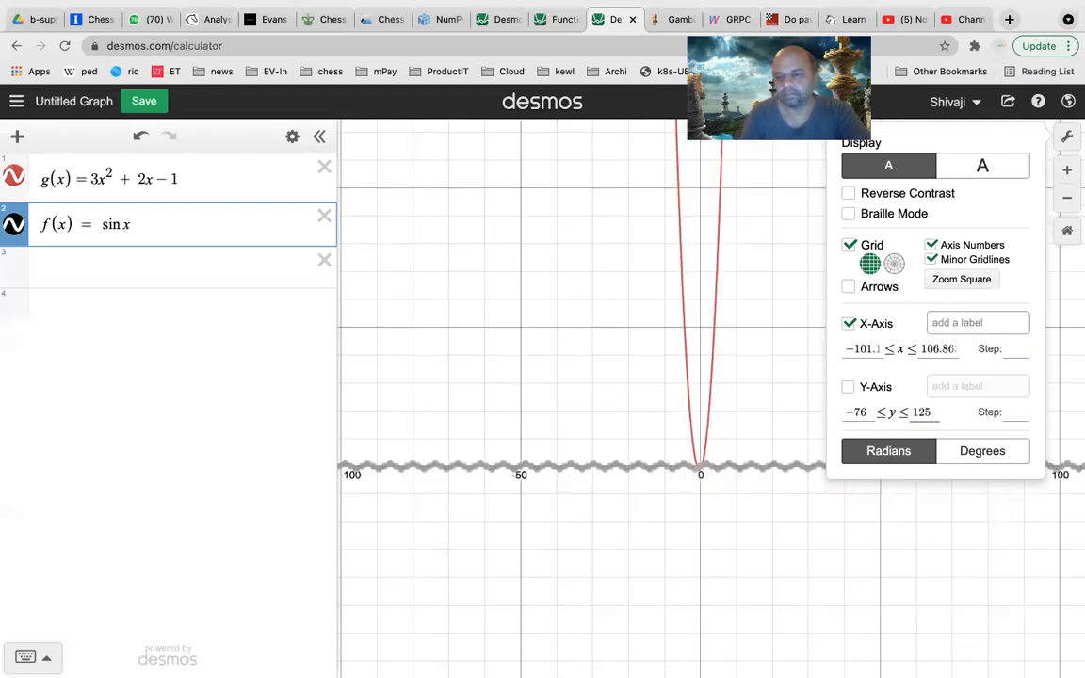
pyautogui.click(867, 414)
pyautogui.press('BackSpace')
pyautogui.press('Tab')
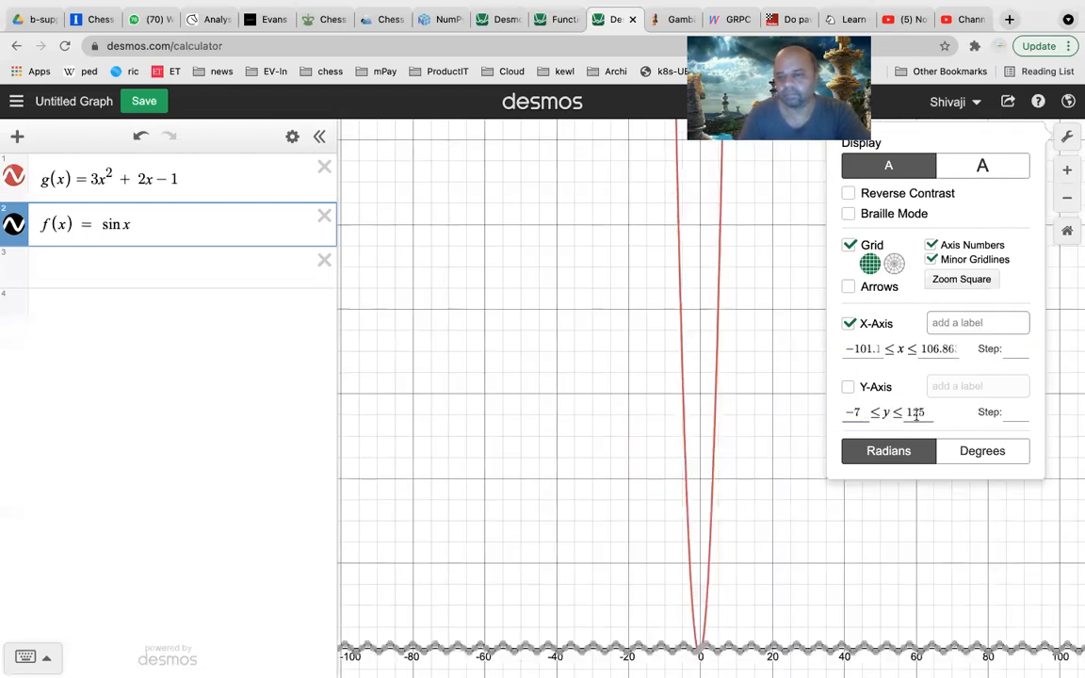
pyautogui.press('BackSpace')
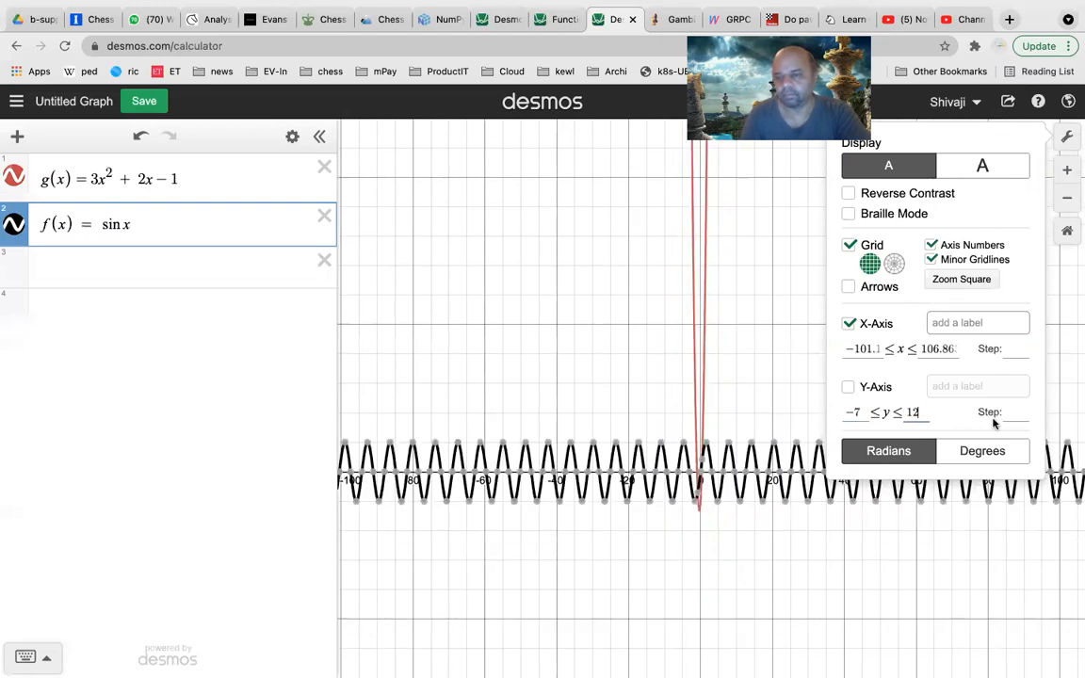
pyautogui.click(801, 289)
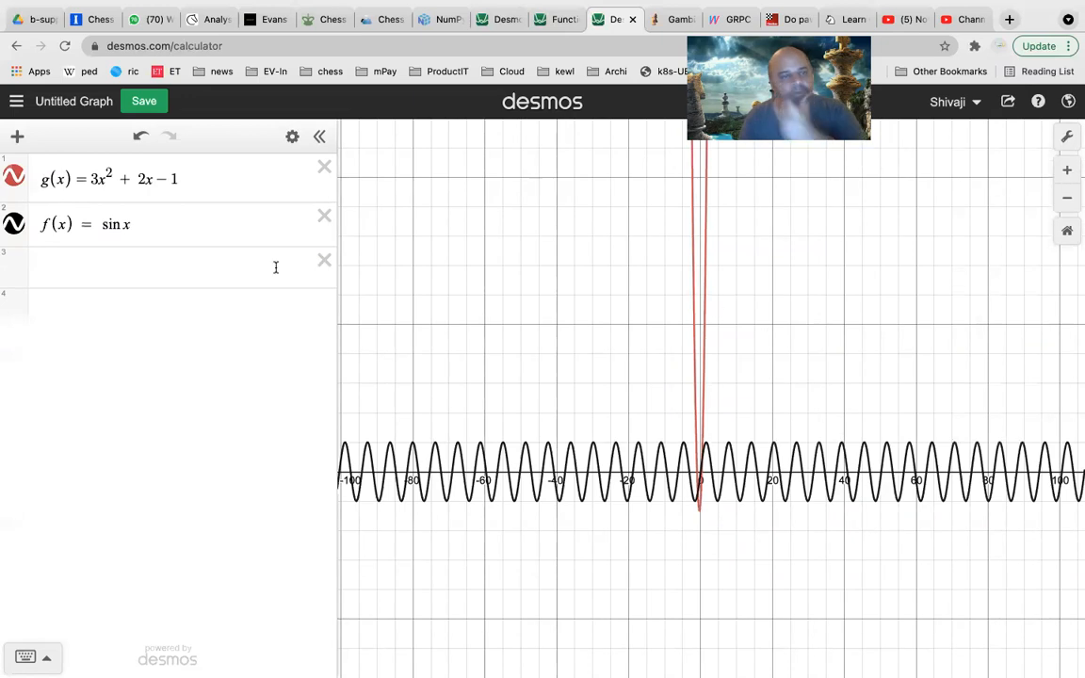
# Remove the coefficient of the x² term in g(x) and re-enter 2 as the x coefficient, making g(x) = x² + 2x − 1
pyautogui.click(94, 179)
pyautogui.press('BackSpace')
pyautogui.write('2')
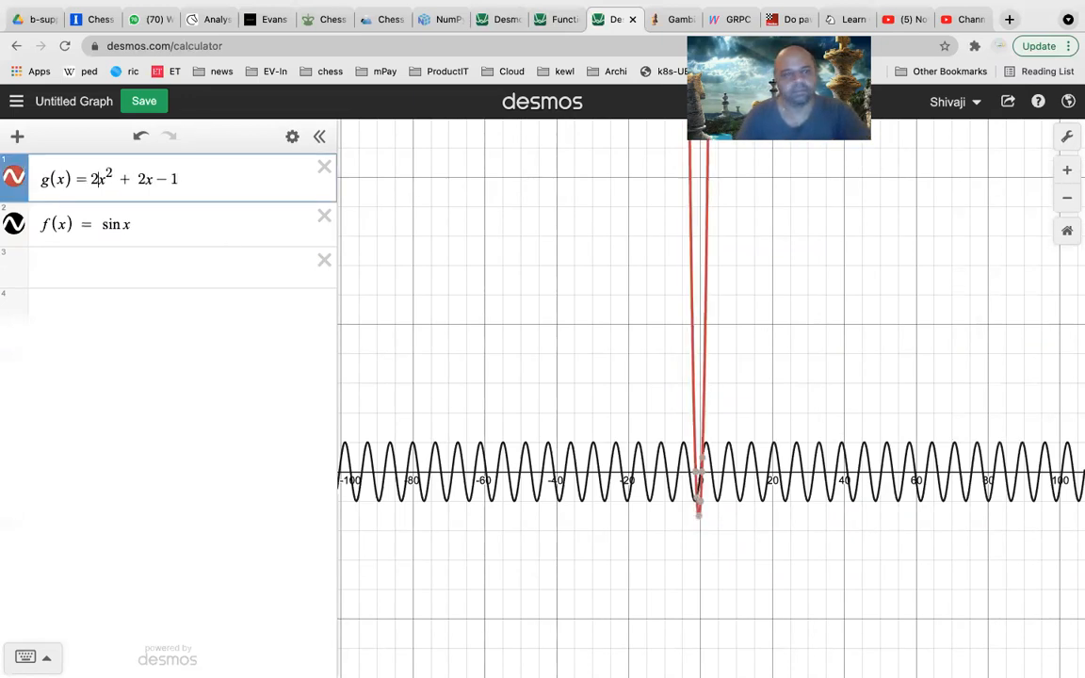
pyautogui.press('BackSpace')
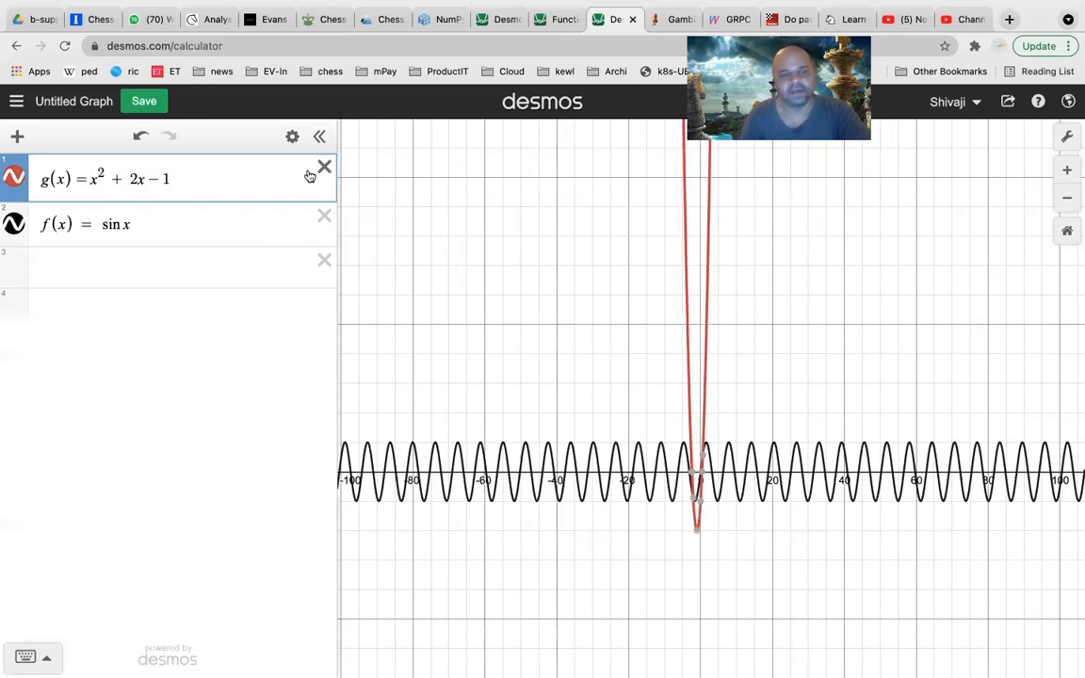
pyautogui.press('BackSpace')
pyautogui.write('3')
pyautogui.press('BackSpace')
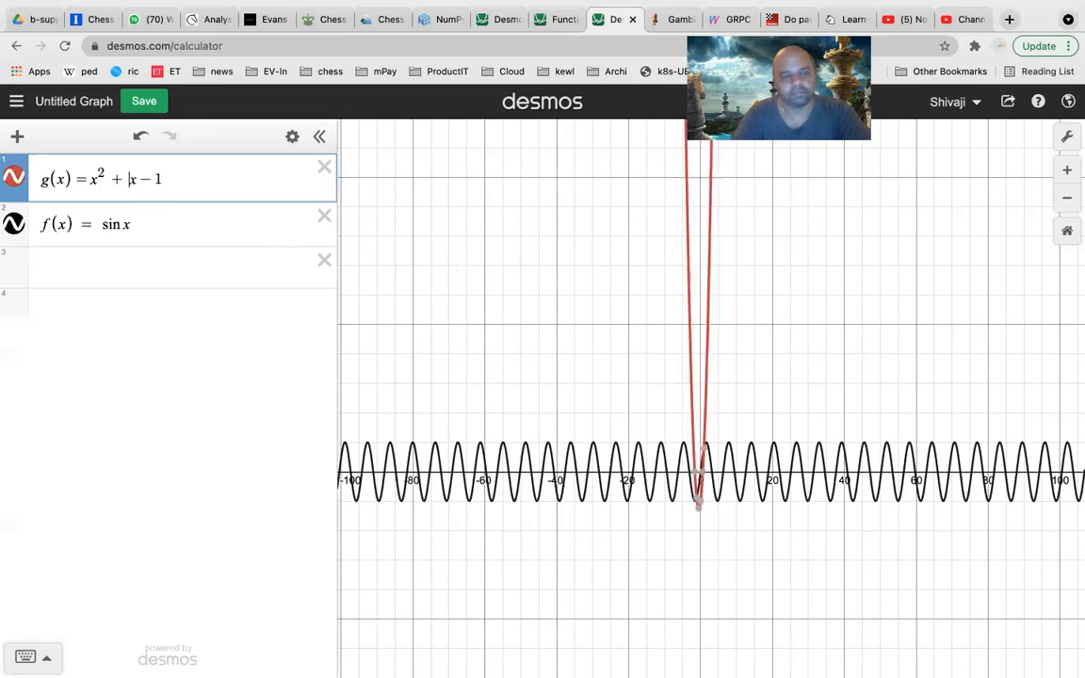
pyautogui.write('2')
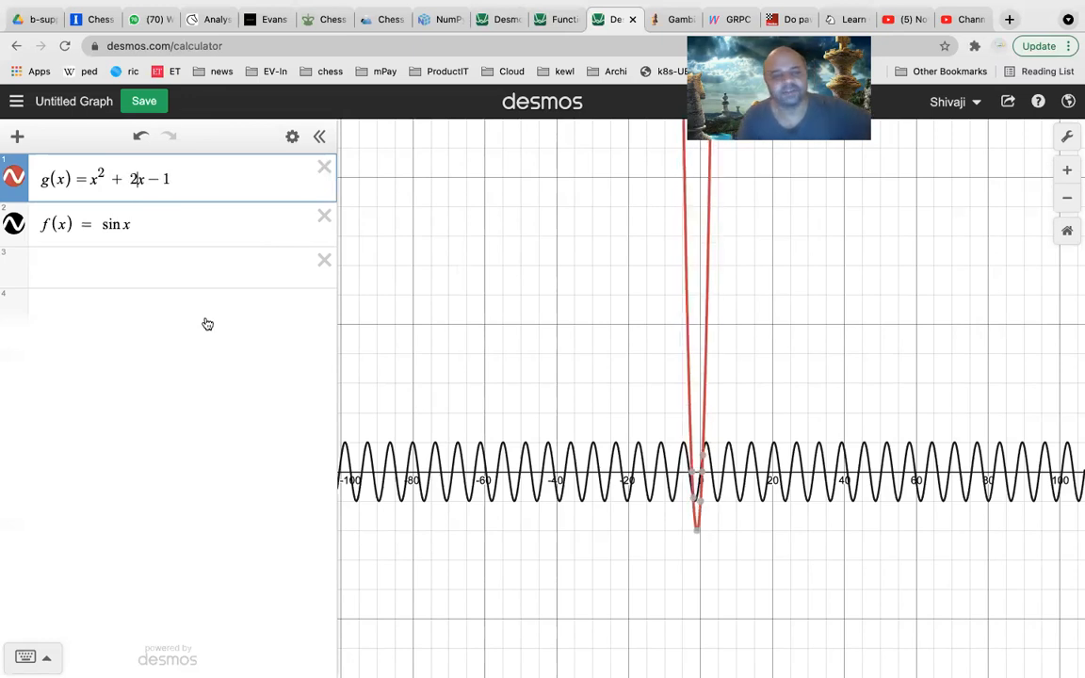
# Add the composite function g(f(x)) as a new expression below f(x) = sin x
pyautogui.click(179, 220)
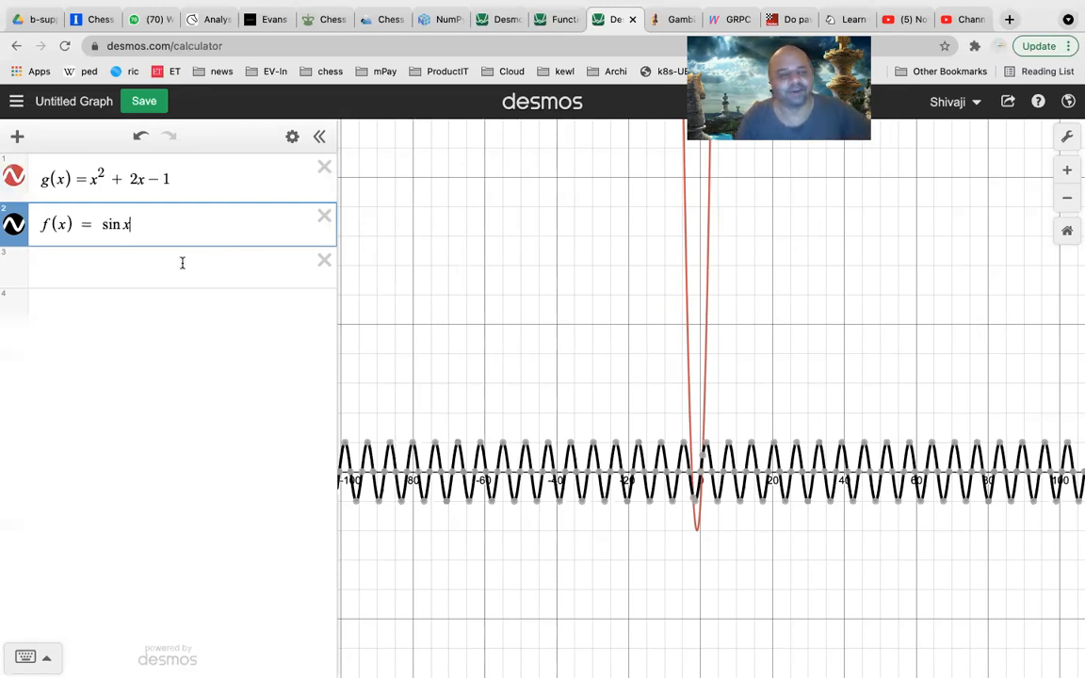
pyautogui.click(126, 274)
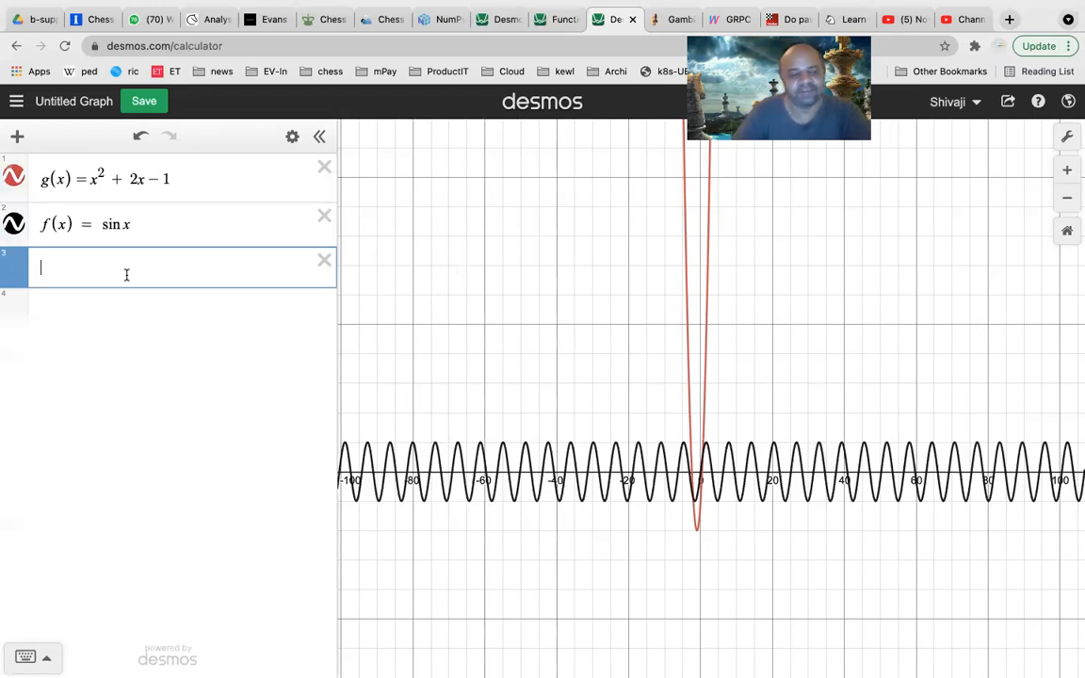
pyautogui.write('g')
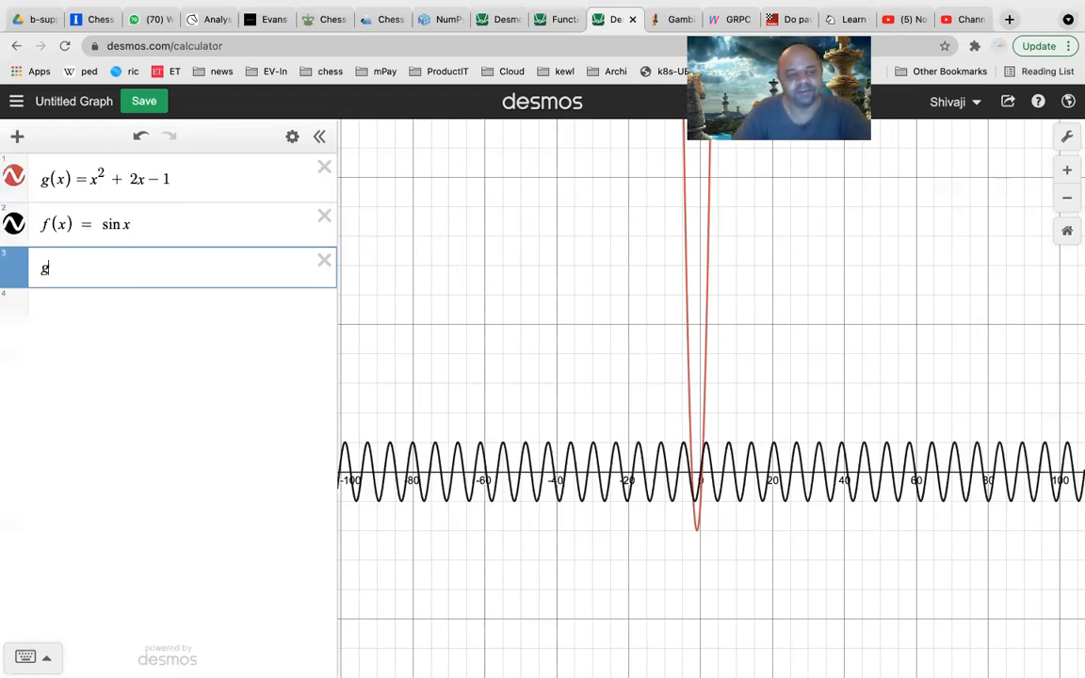
pyautogui.write('(f(x')
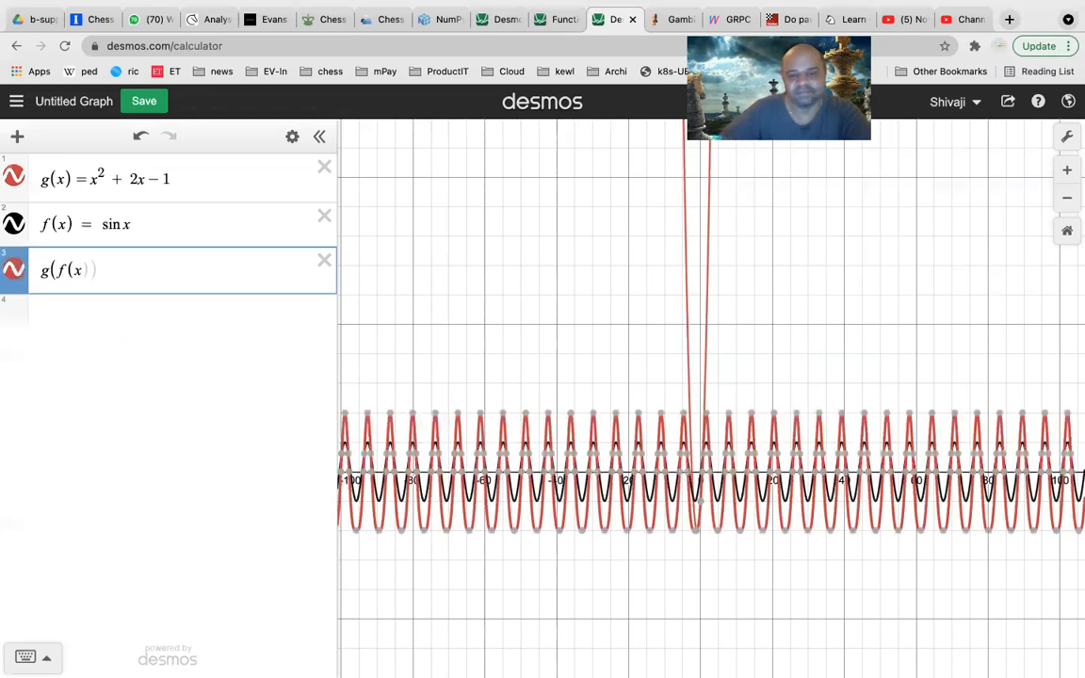
pyautogui.write(')')
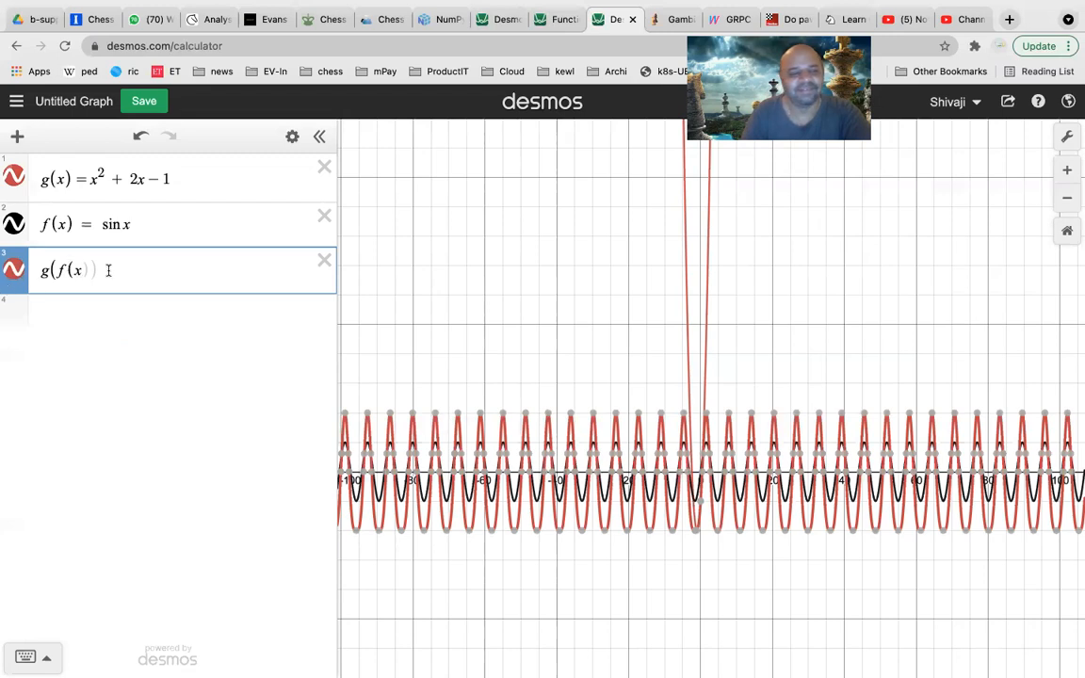
pyautogui.write(')')
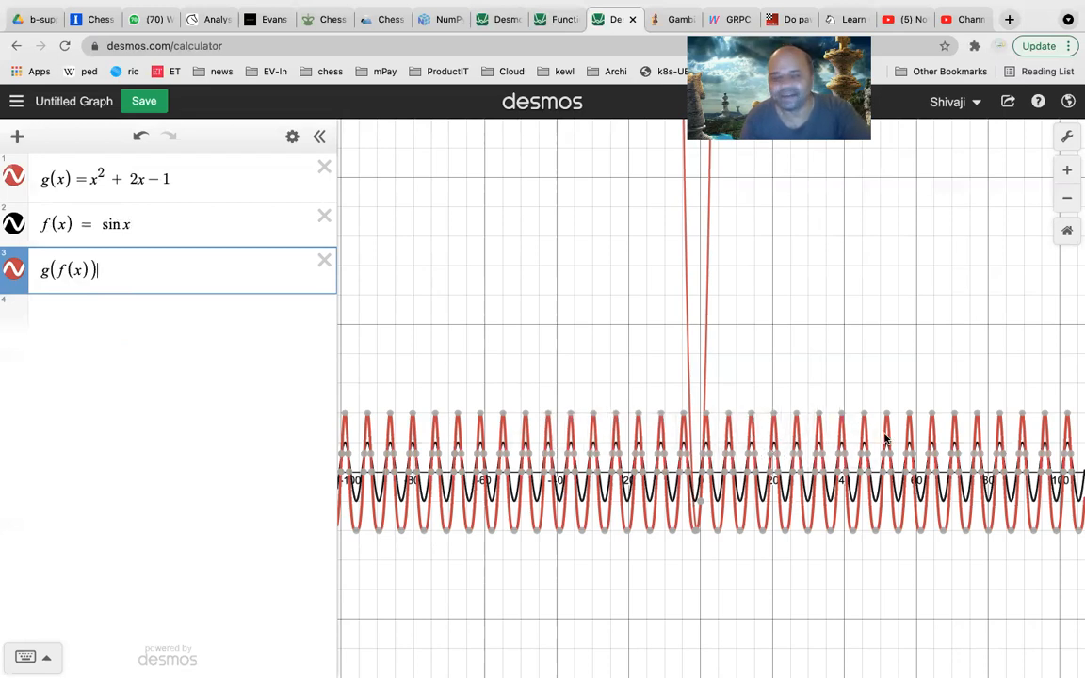
pyautogui.click(263, 216)
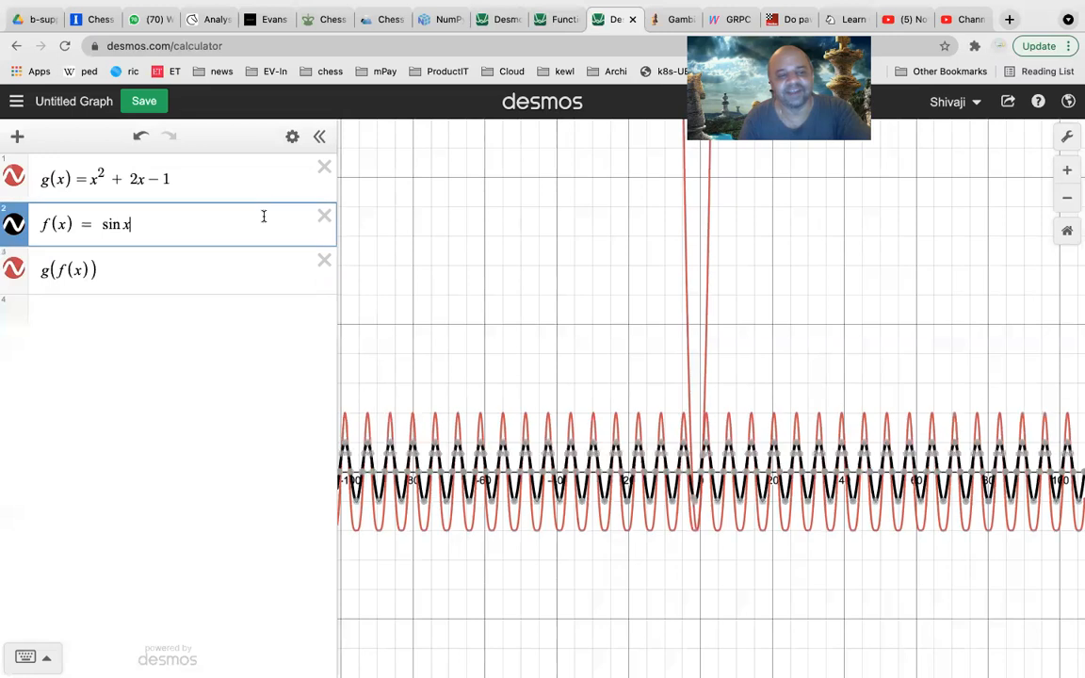
pyautogui.click(204, 262)
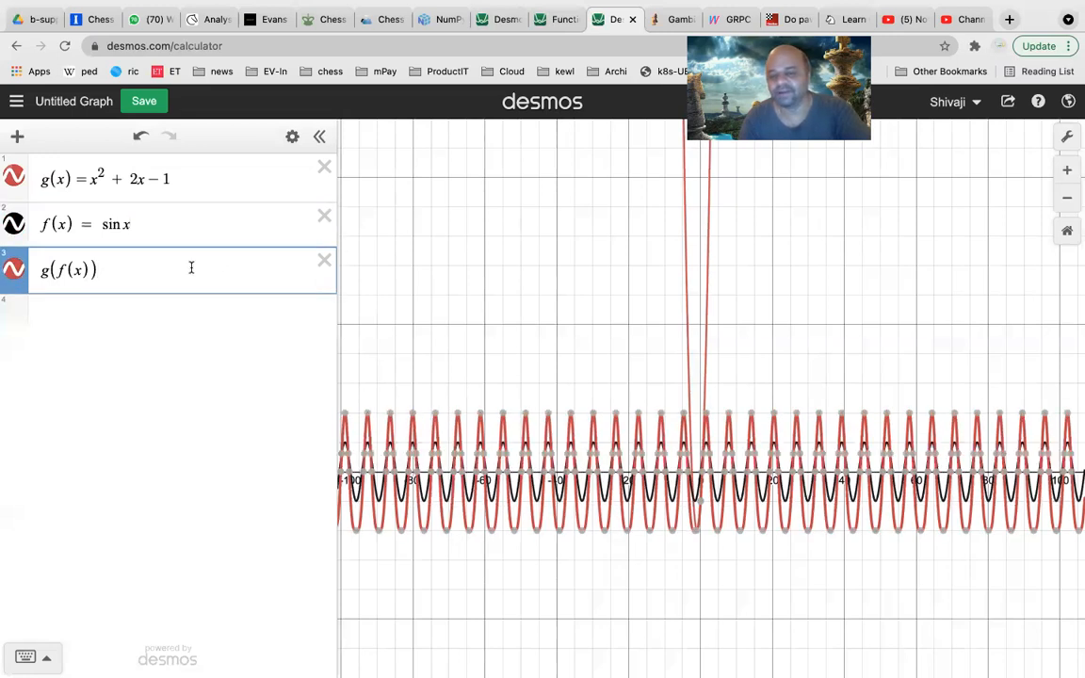
# Switch to the Desmos help article on functions and examine the examples of combining functions and applying a function to points
pyautogui.click(557, 19)
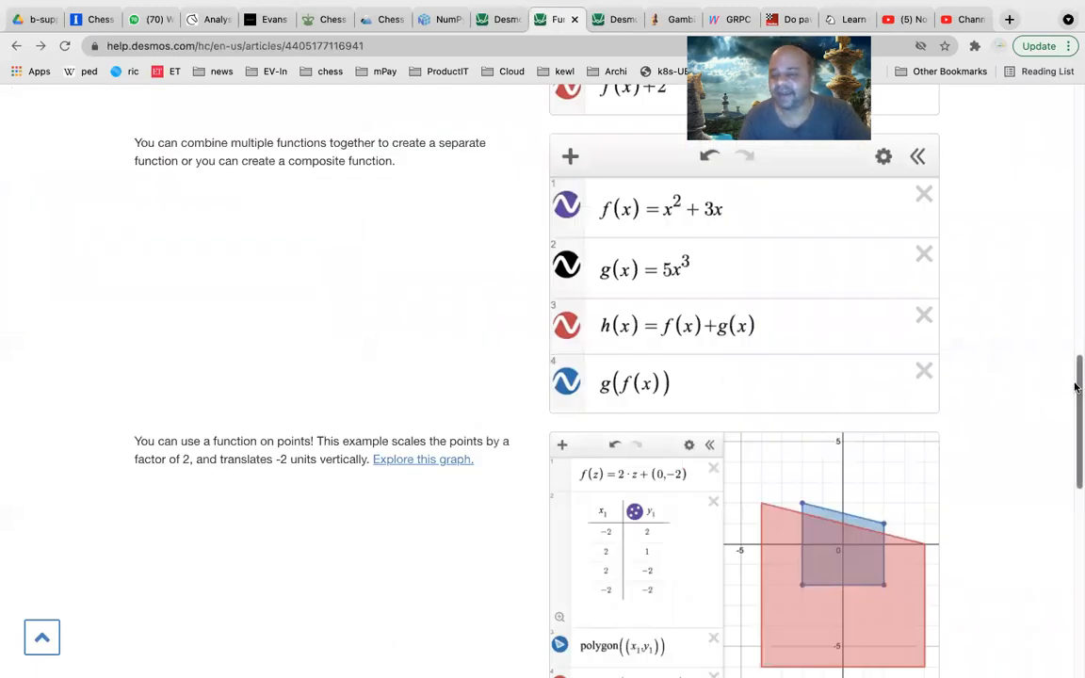
pyautogui.moveTo(1076, 385); pyautogui.dragTo(1075, 428)
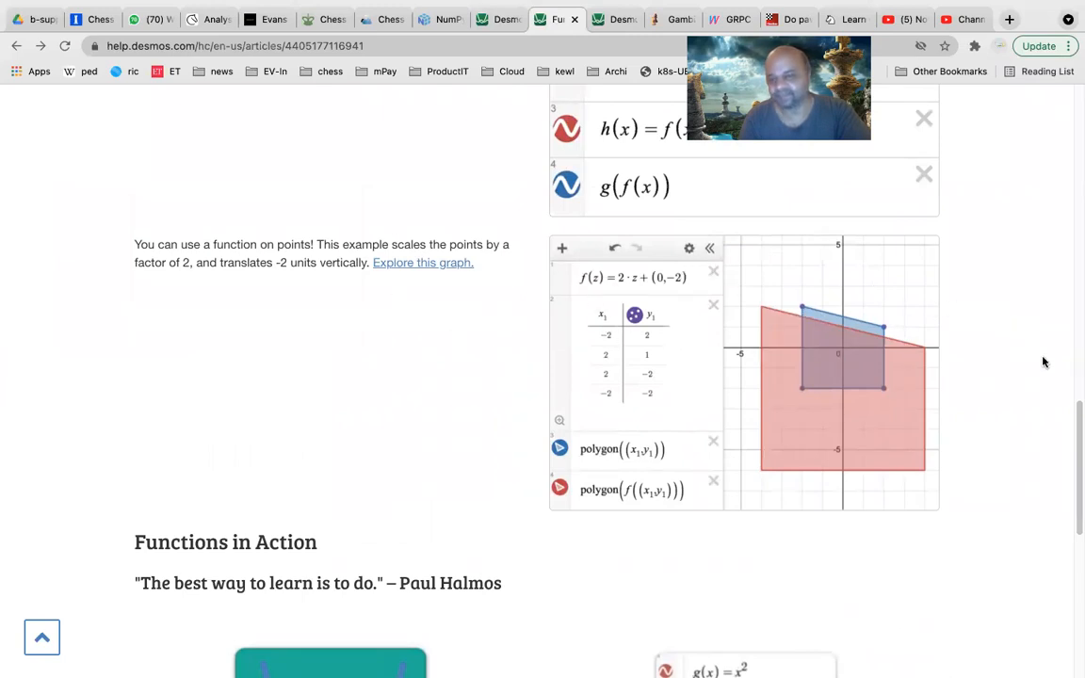
pyautogui.moveTo(1075, 429); pyautogui.dragTo(1075, 389)
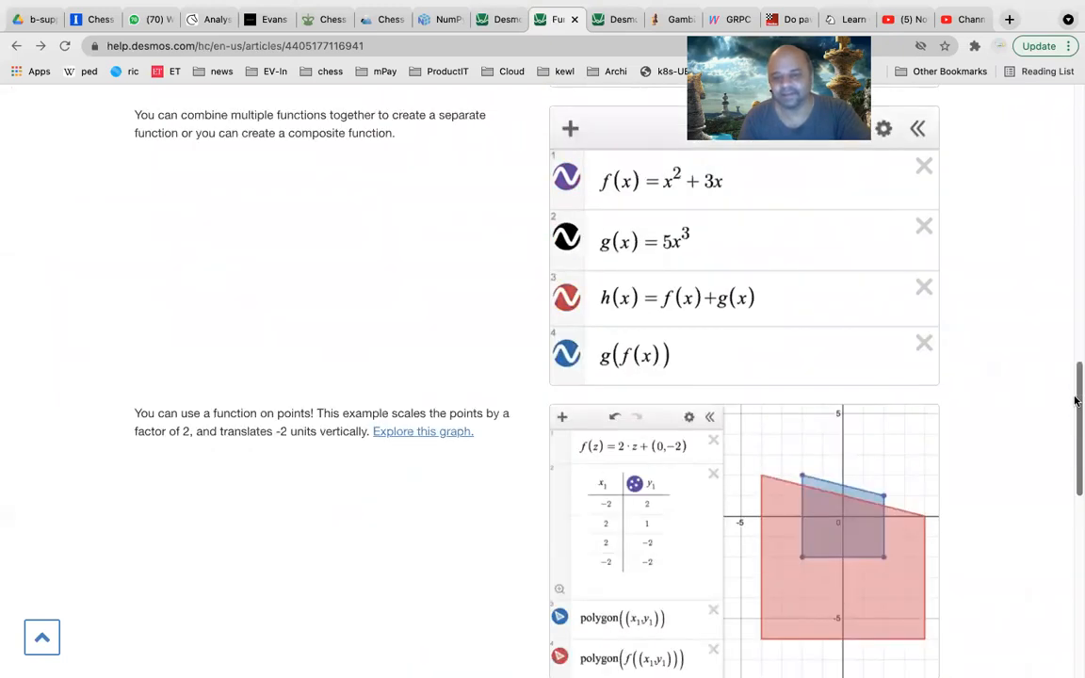
pyautogui.moveTo(1075, 400); pyautogui.dragTo(1075, 431)
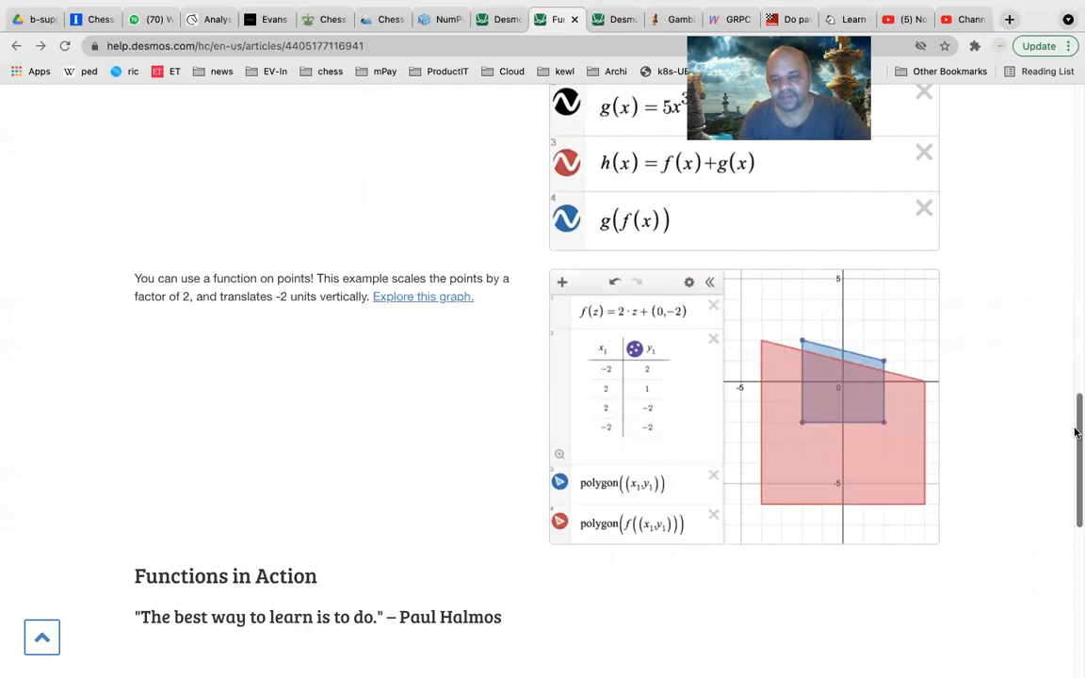
pyautogui.scroll(5, 1075, 431)
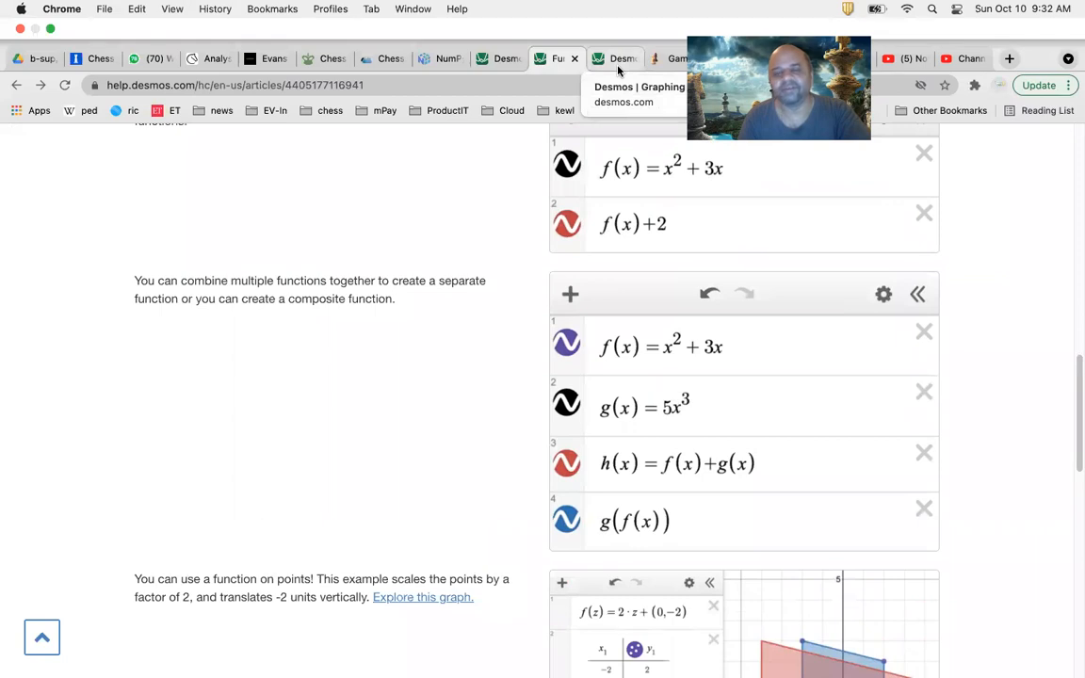
pyautogui.moveTo(1076, 407); pyautogui.dragTo(1073, 484)
pyautogui.scroll(-1, 1075, 482)
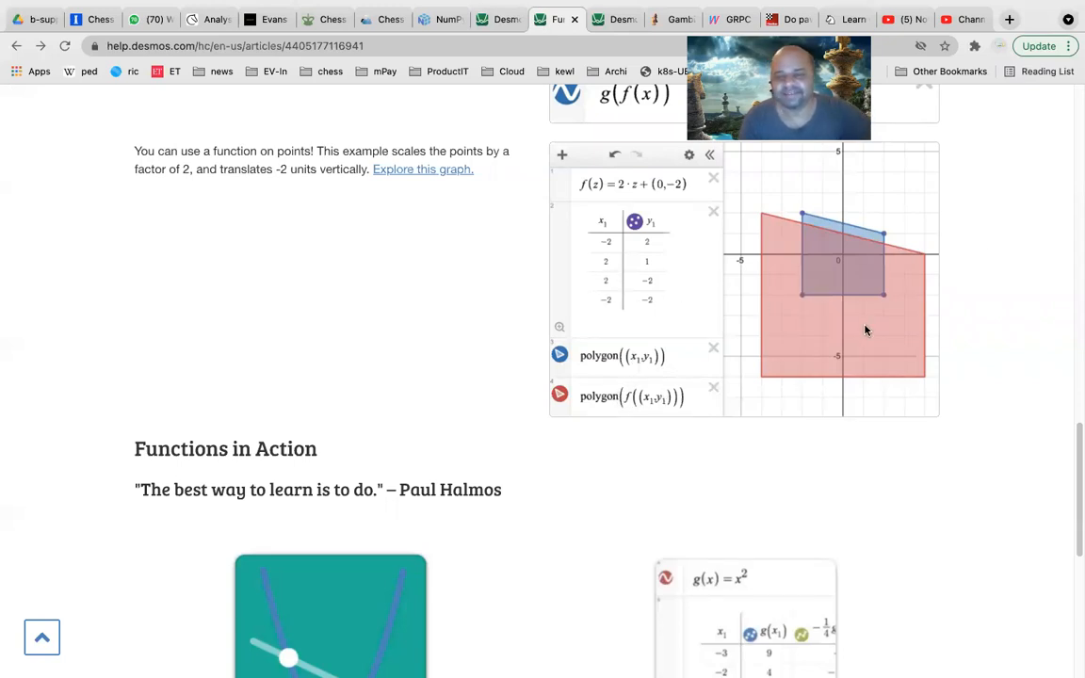
pyautogui.moveTo(1077, 438); pyautogui.dragTo(1077, 325)
# Return to the Desmos calculator, redefine g(x) as 3x + 1, and delete the g(f(x)) and f(x) expressions
pyautogui.click(617, 19)
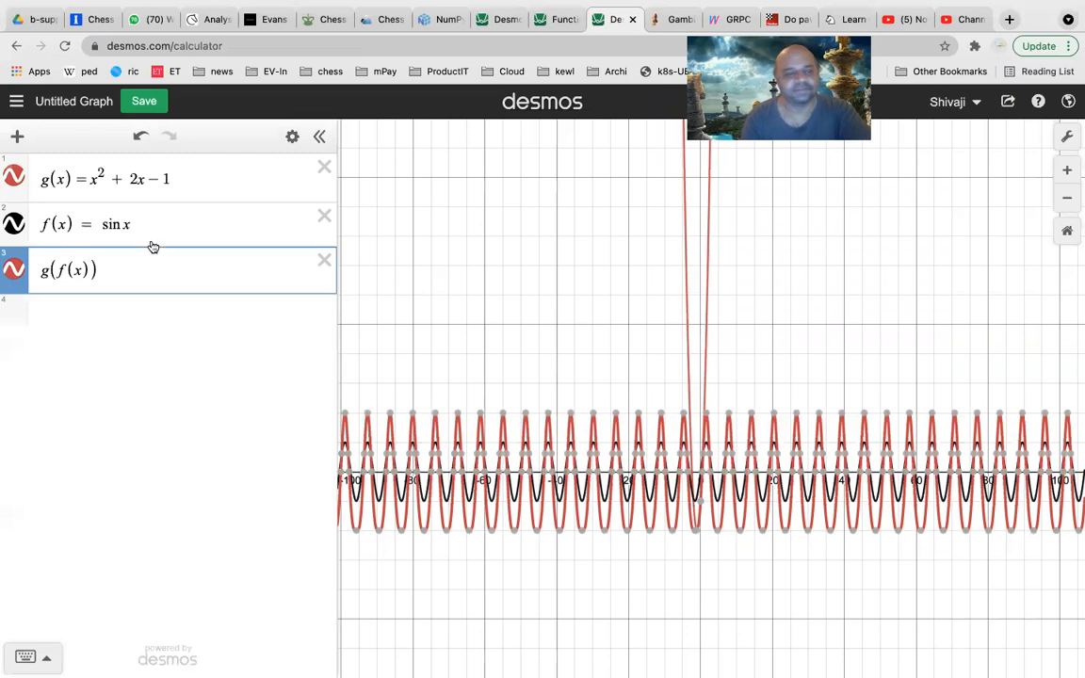
pyautogui.moveTo(162, 175); pyautogui.dragTo(90, 174)
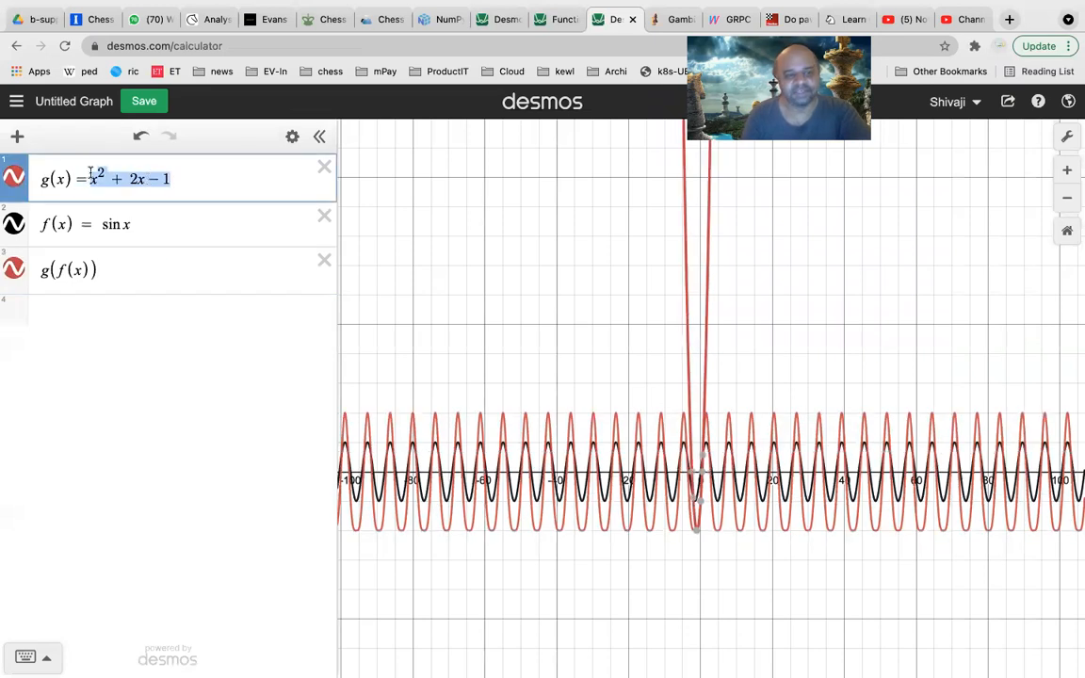
pyautogui.write('3x + 1')
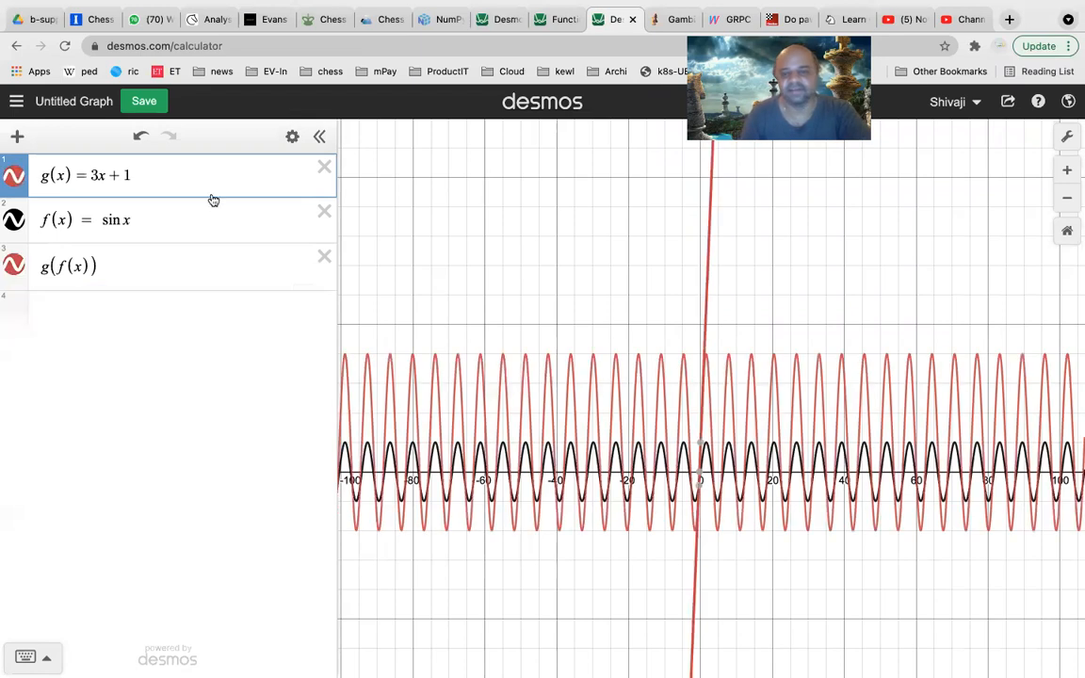
pyautogui.click(324, 256)
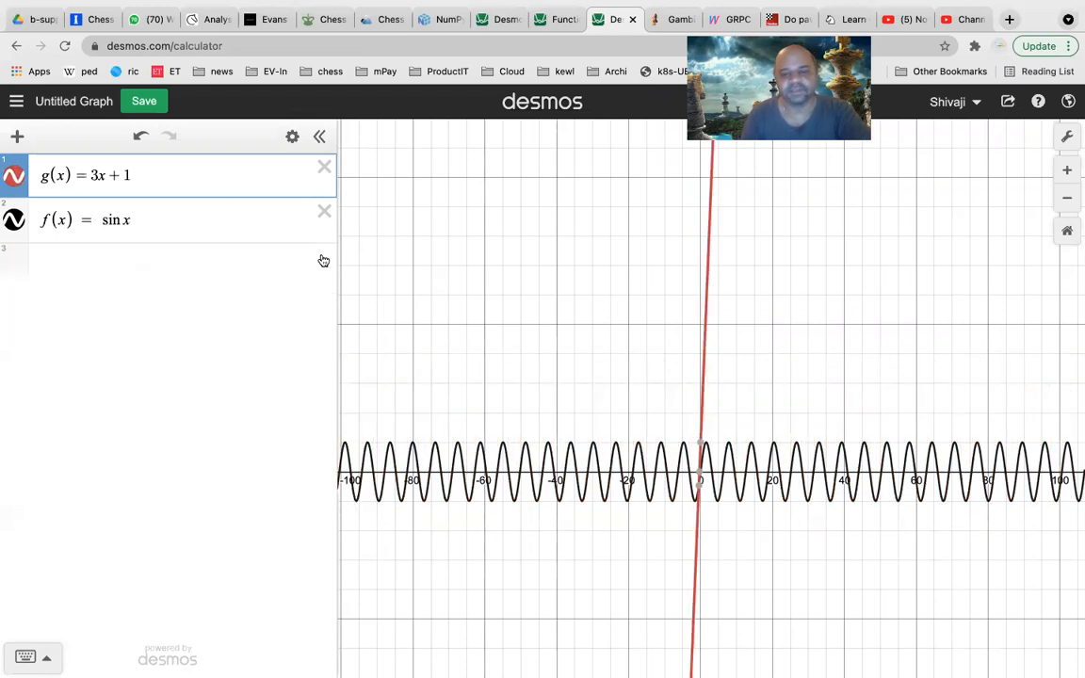
pyautogui.click(323, 211)
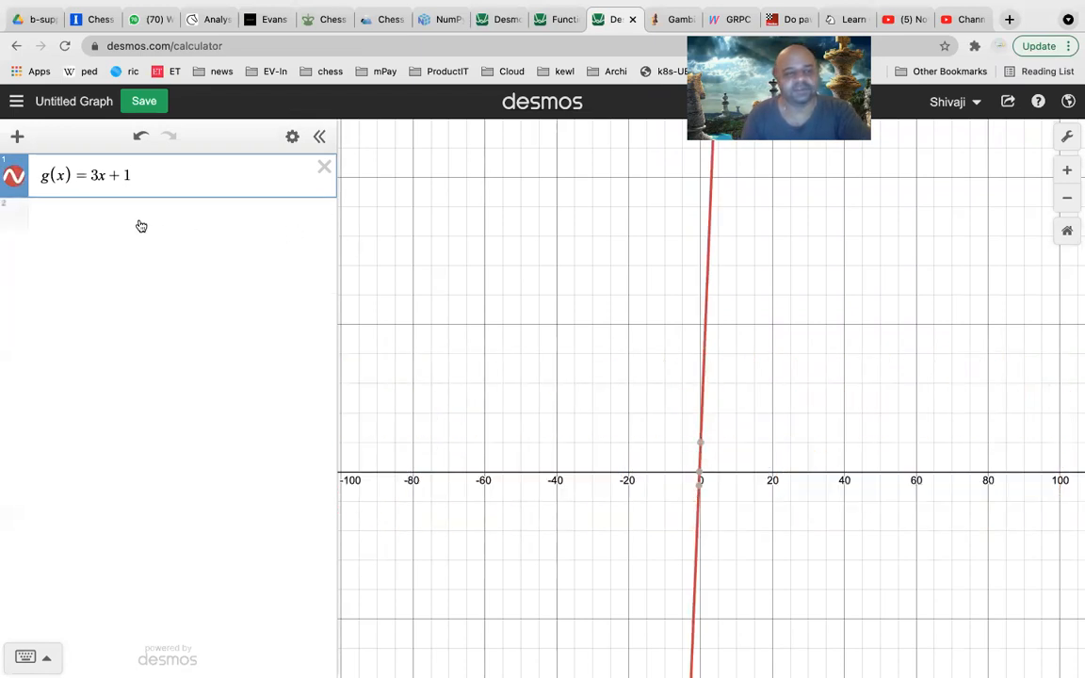
# Add a table below g(x) with −2 as its first x value
pyautogui.click(16, 137)
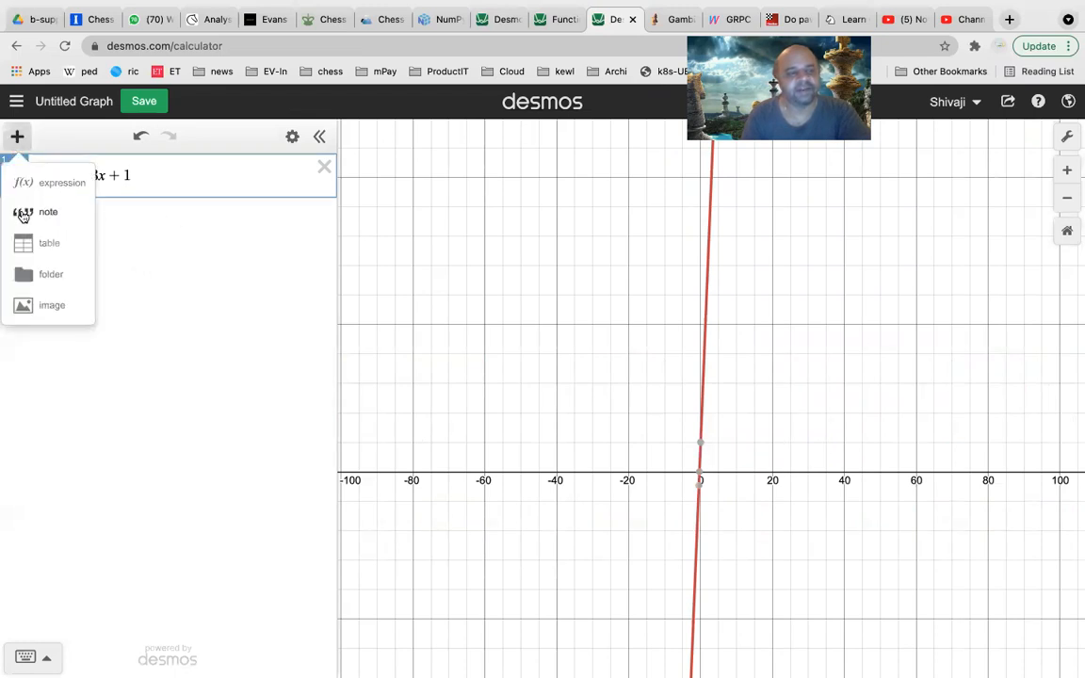
pyautogui.click(30, 242)
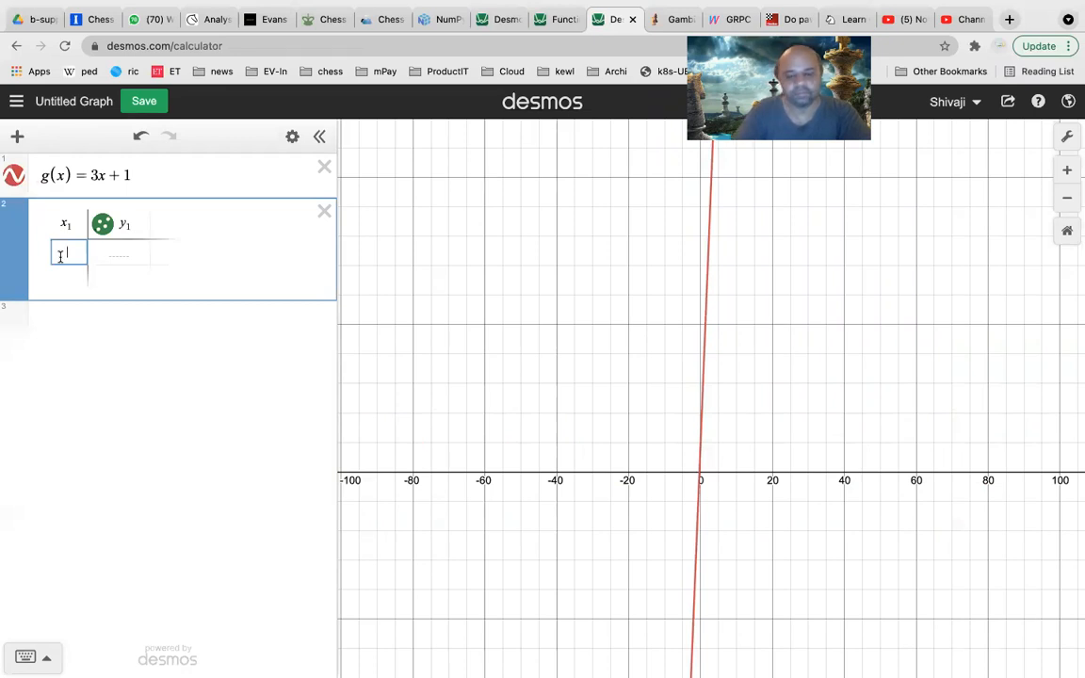
pyautogui.write('-2')
pyautogui.press('Tab')
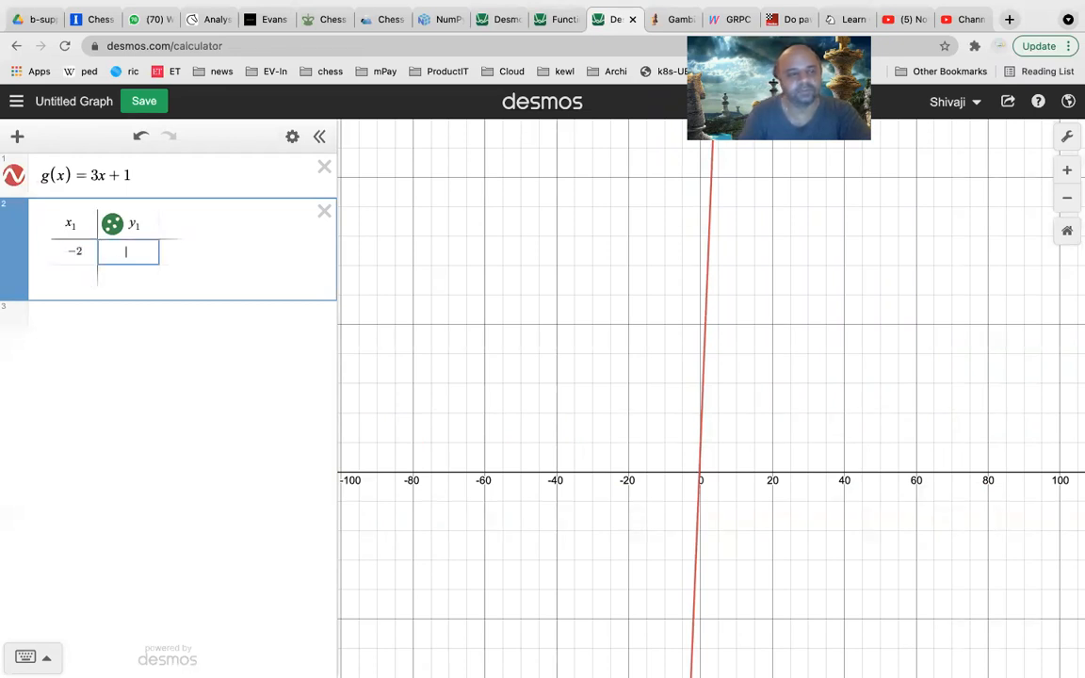
# Rename the table's column headings from x₁ and y₁ to x and g(x)
pyautogui.click(140, 223)
pyautogui.press('BackSpace')
pyautogui.press('BackSpace')
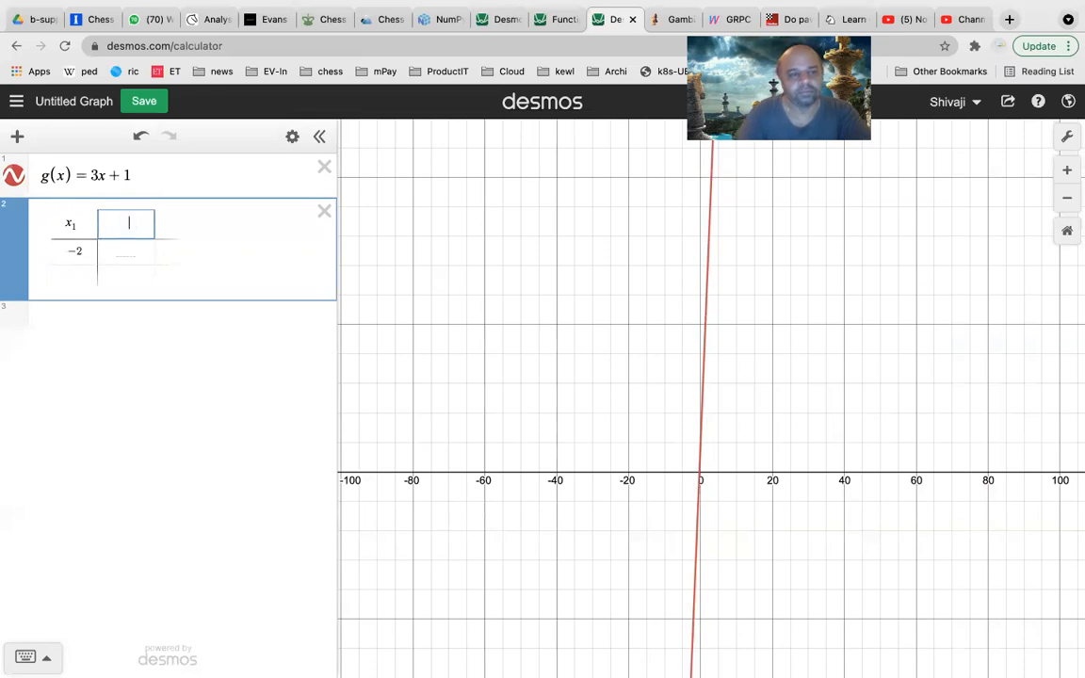
pyautogui.write('g(x')
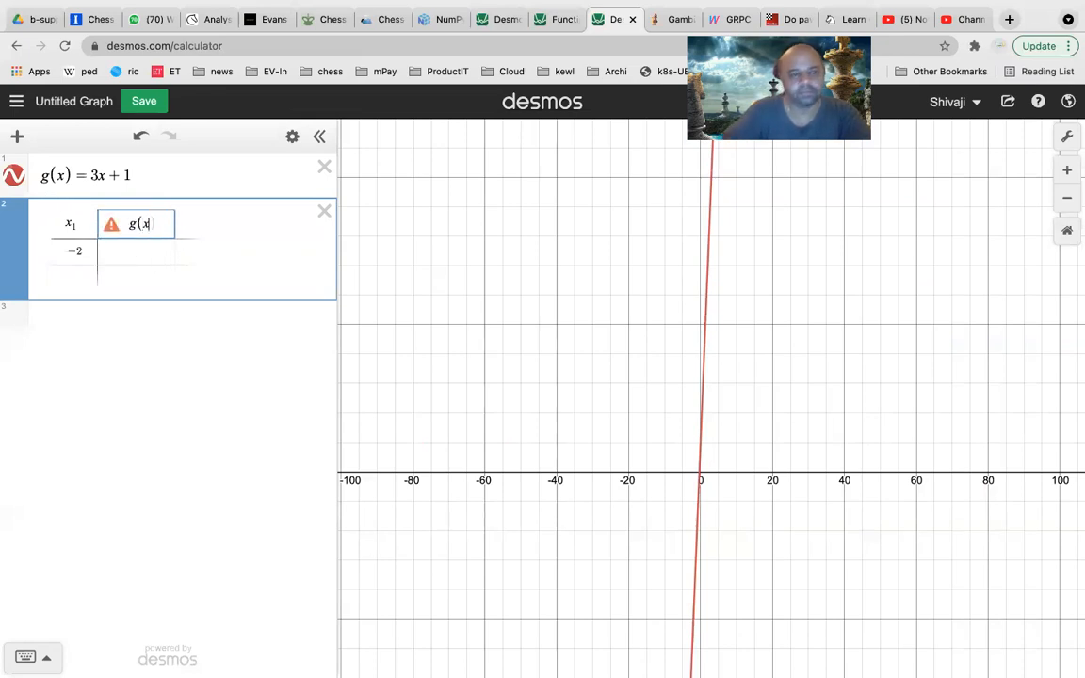
pyautogui.write(')')
pyautogui.click(144, 255)
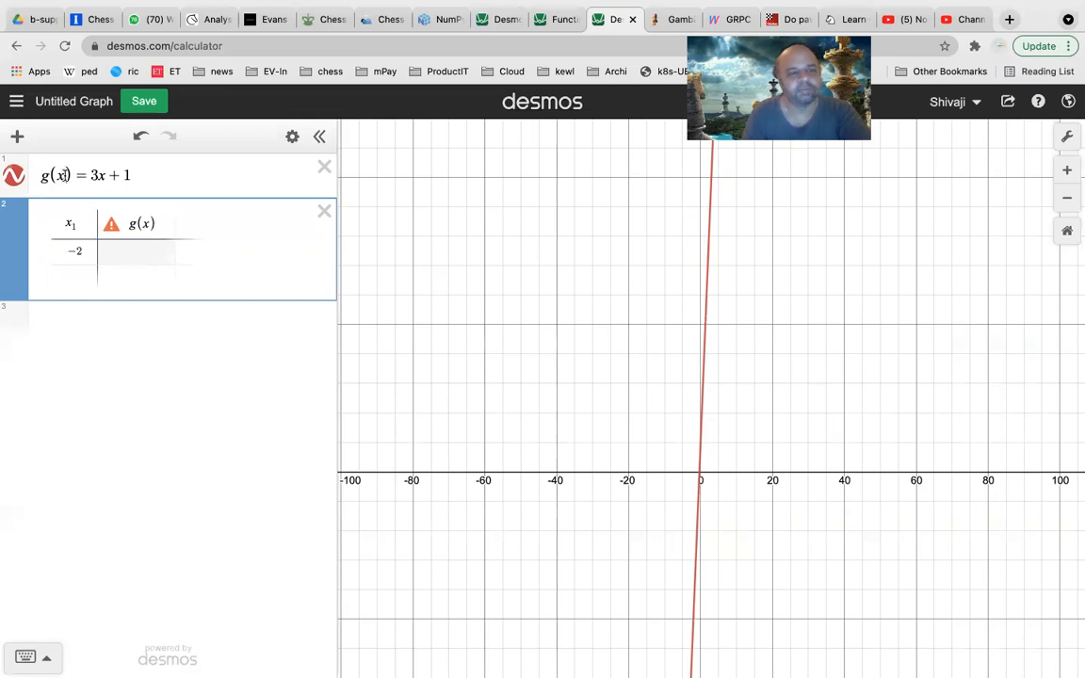
pyautogui.click(60, 175)
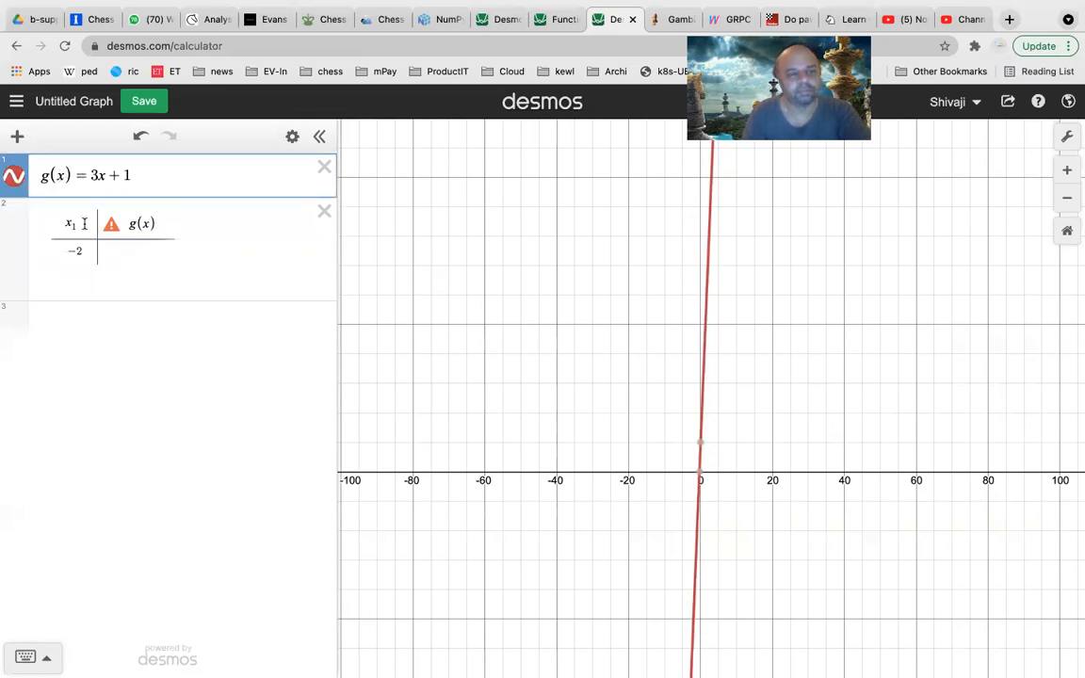
pyautogui.click(84, 223)
pyautogui.press('BackSpace')
pyautogui.click(162, 253)
# Fill the table's x column with the values −1, 0, 1, 2, 3, 4, 5 and 6 below −2
pyautogui.press('Return')
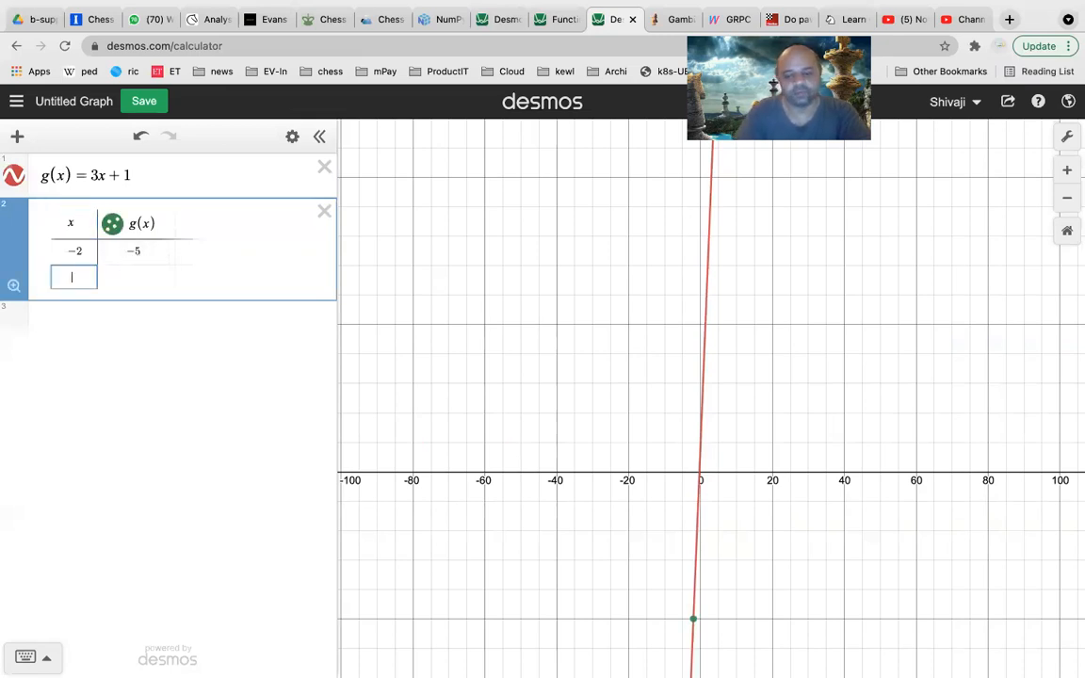
pyautogui.write('-1')
pyautogui.press('Return')
pyautogui.write('0')
pyautogui.press('Return')
pyautogui.write('1')
pyautogui.press('Return')
pyautogui.write('2')
pyautogui.press('Return')
pyautogui.write('3')
pyautogui.press('Return')
pyautogui.write('4')
pyautogui.press('Return')
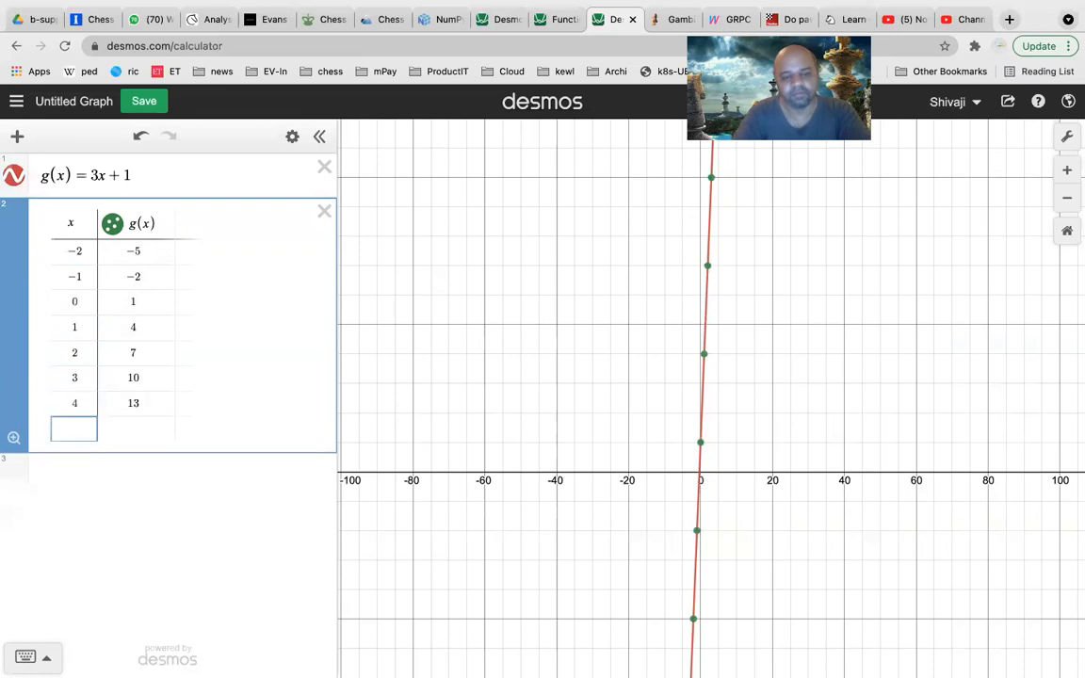
pyautogui.write('5')
pyautogui.press('Return')
pyautogui.write('6')
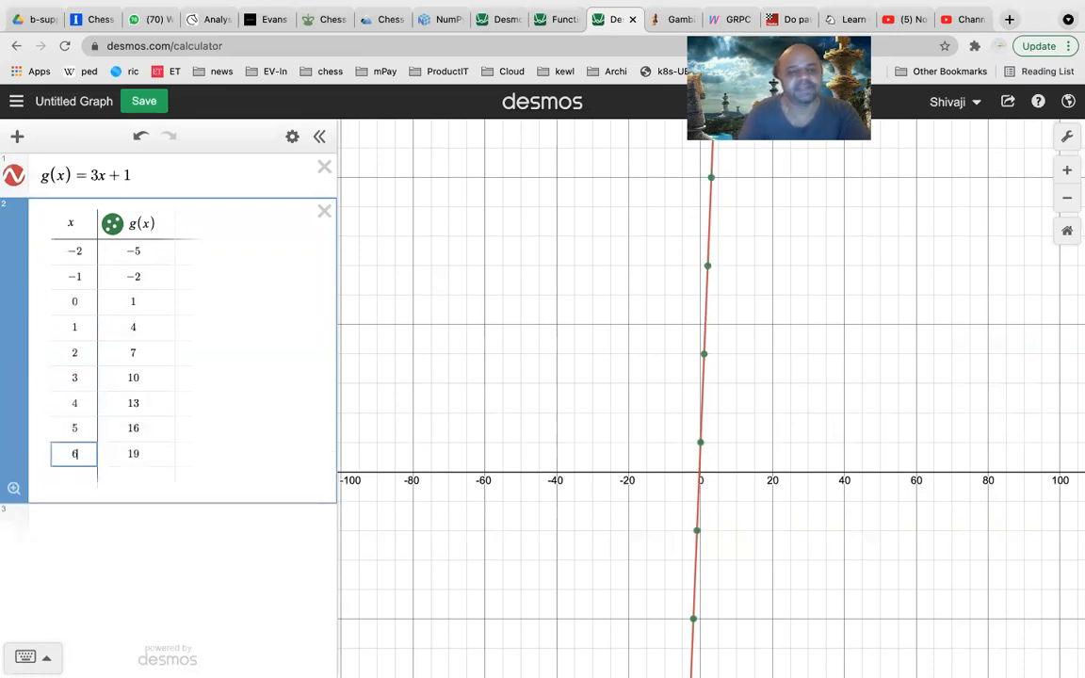
# Open the graph settings and set the lower limit of the x-axis range to −20
pyautogui.click(1069, 201)
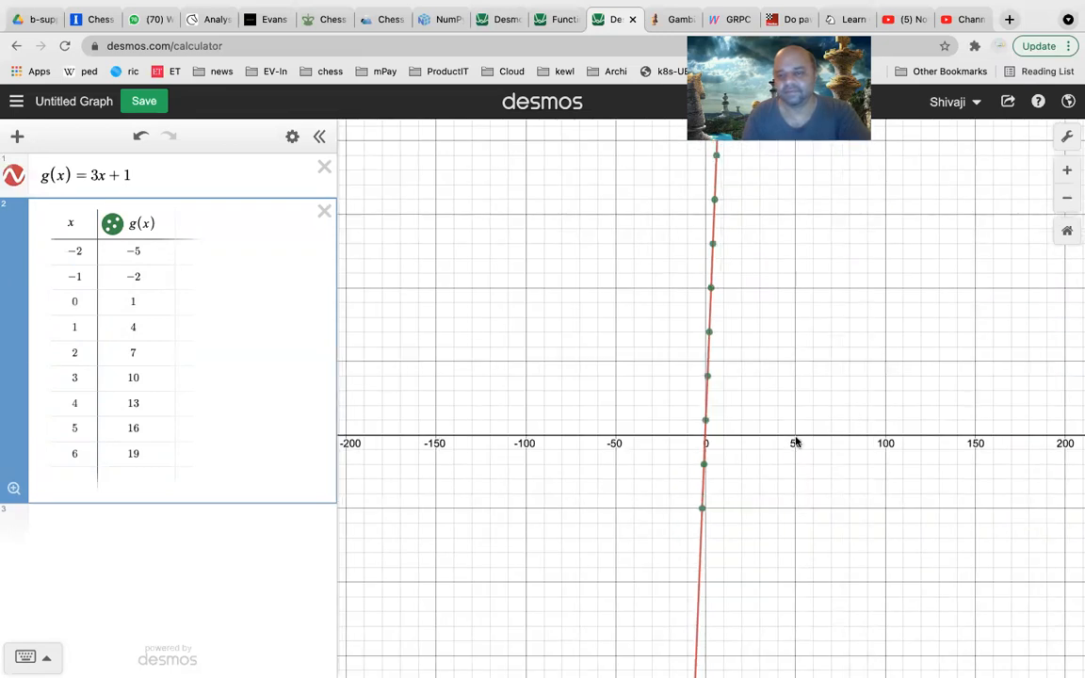
pyautogui.click(1066, 138)
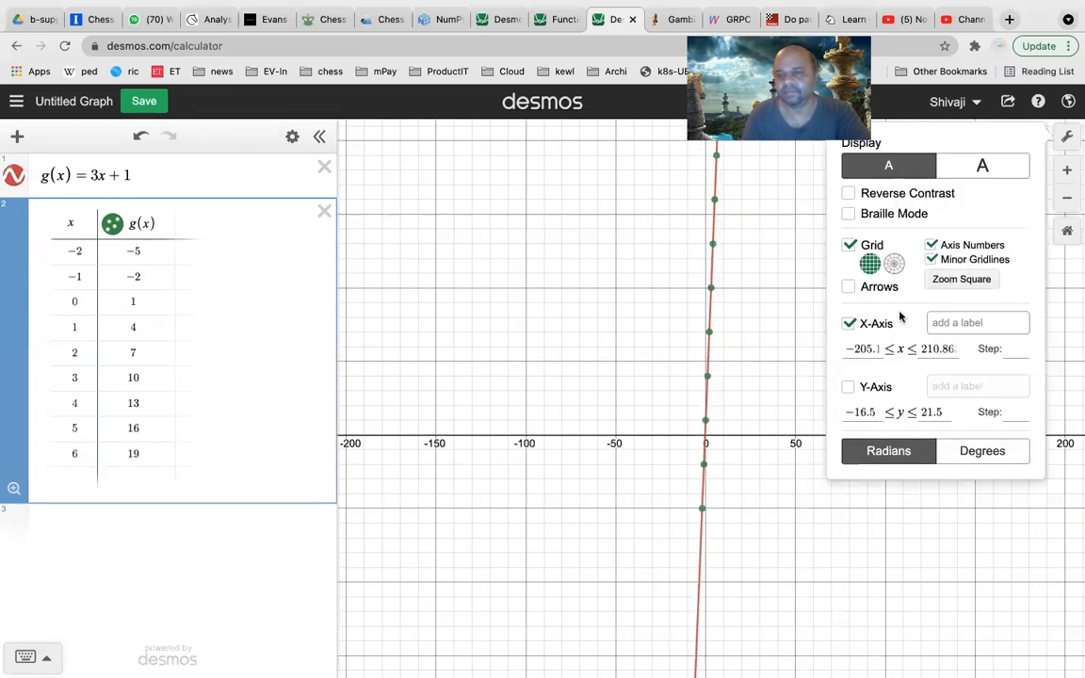
pyautogui.click(874, 348)
pyautogui.press('BackSpace')
pyautogui.press('BackSpace')
pyautogui.press('BackSpace')
pyautogui.press('BackSpace')
pyautogui.press('BackSpace')
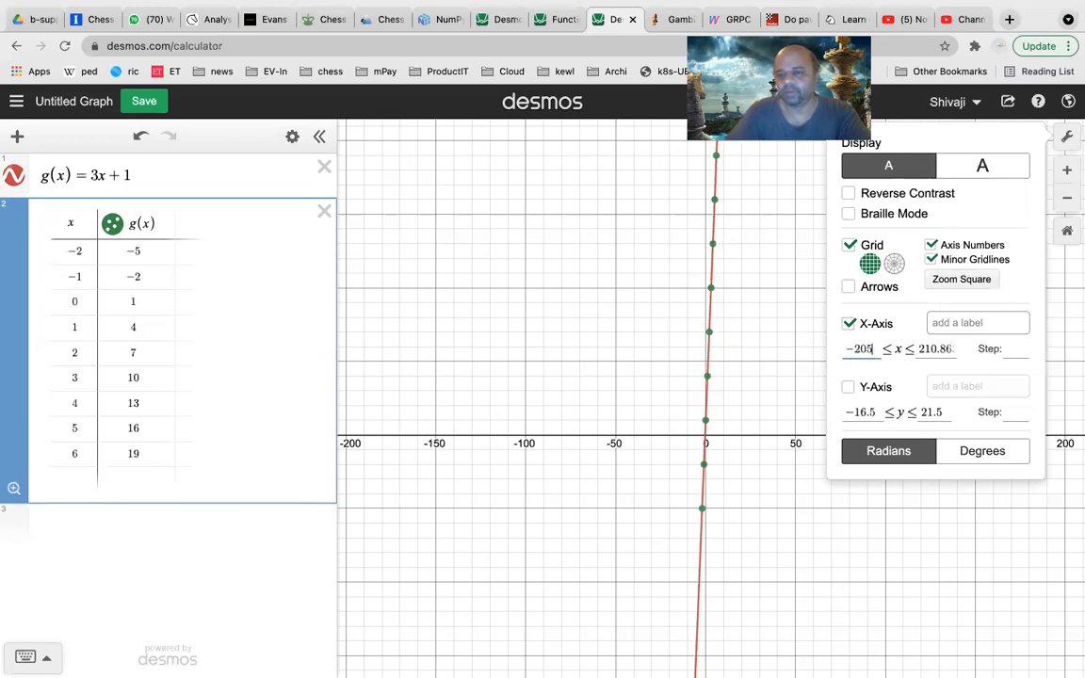
# Set the upper limit of the x-axis range to 21 and close the graph settings
pyautogui.press('Tab')
pyautogui.press('BackSpace')
pyautogui.press('BackSpace')
pyautogui.press('BackSpace')
pyautogui.press('BackSpace')
pyautogui.press('BackSpace')
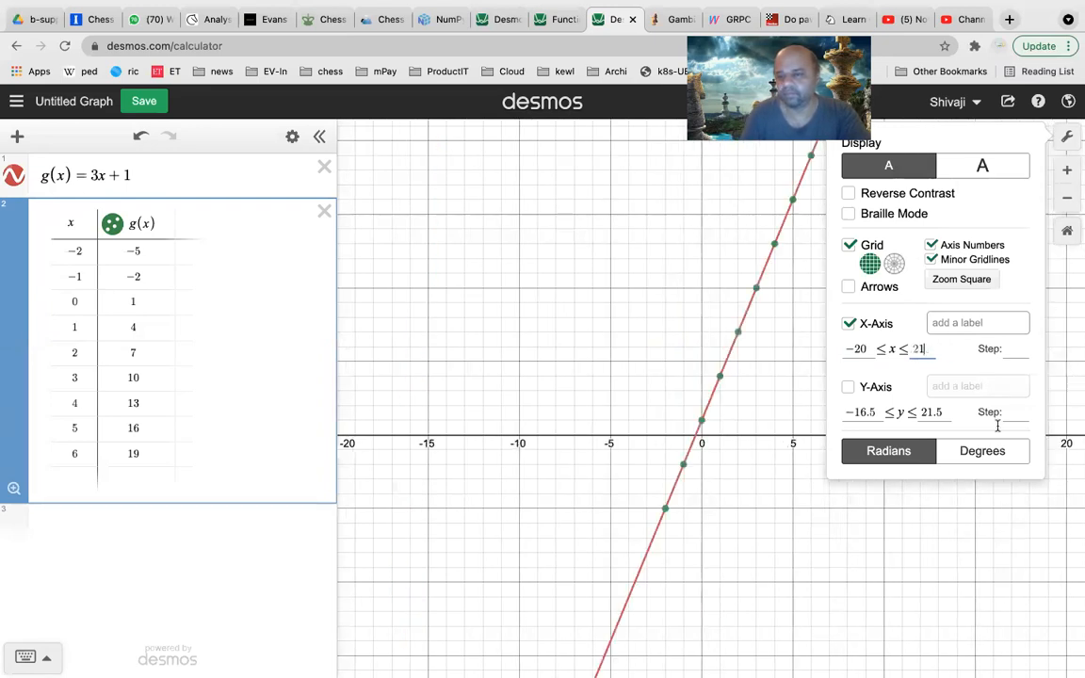
pyautogui.click(738, 500)
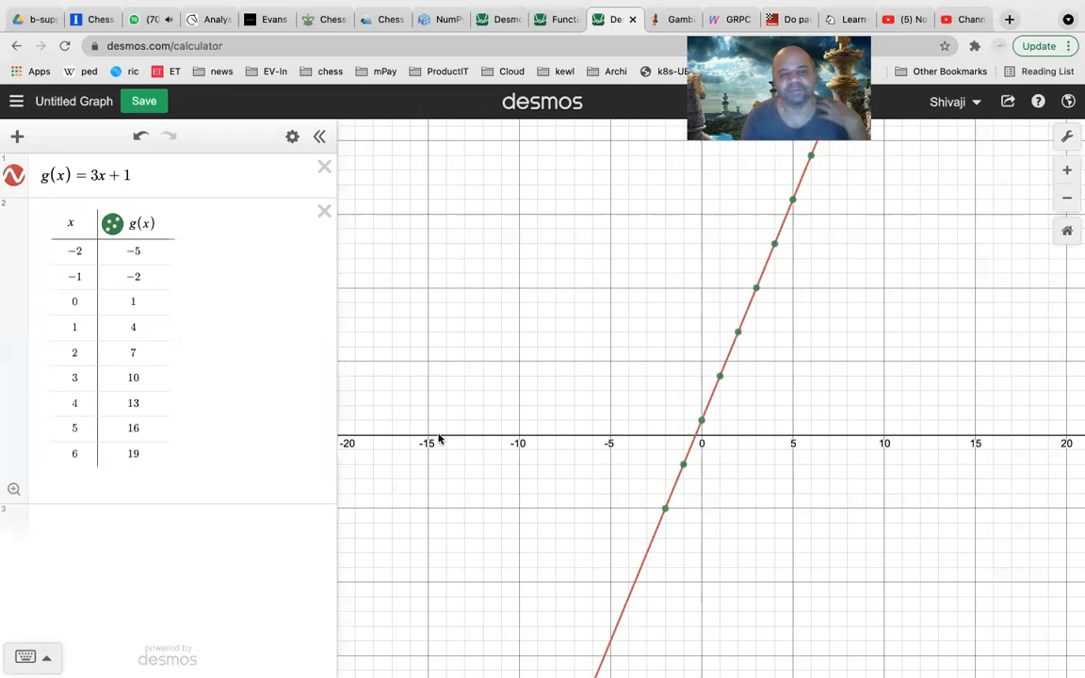
# Try to plot the table's points as a polygon by adding the expression polygon(x,y) below the table
pyautogui.click(125, 522)
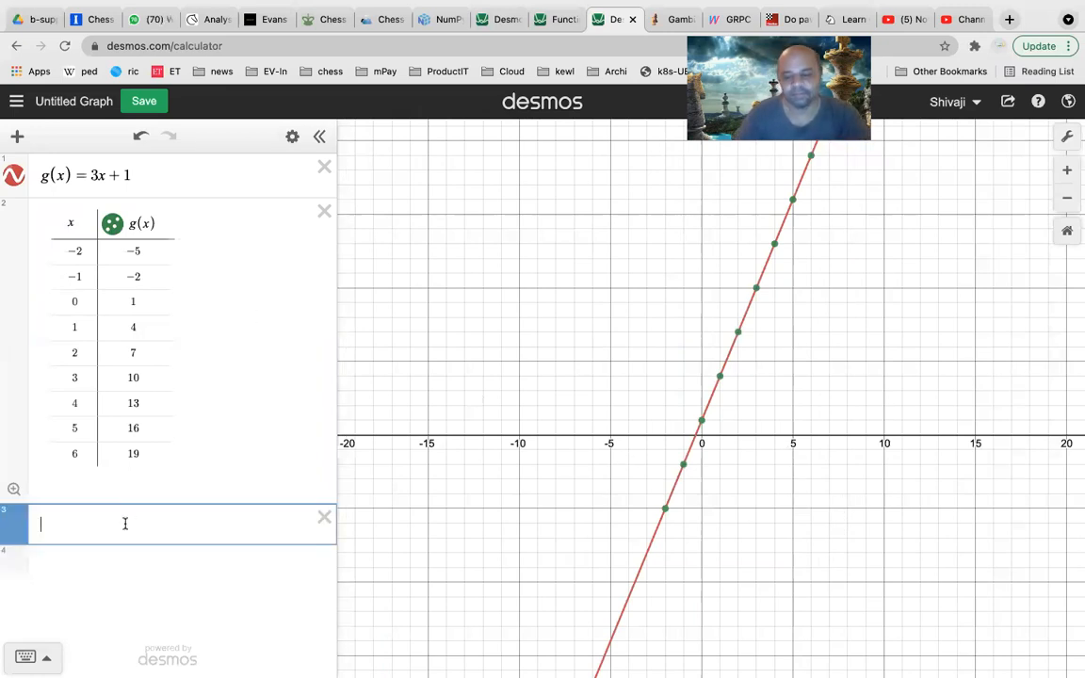
pyautogui.write('polygon')
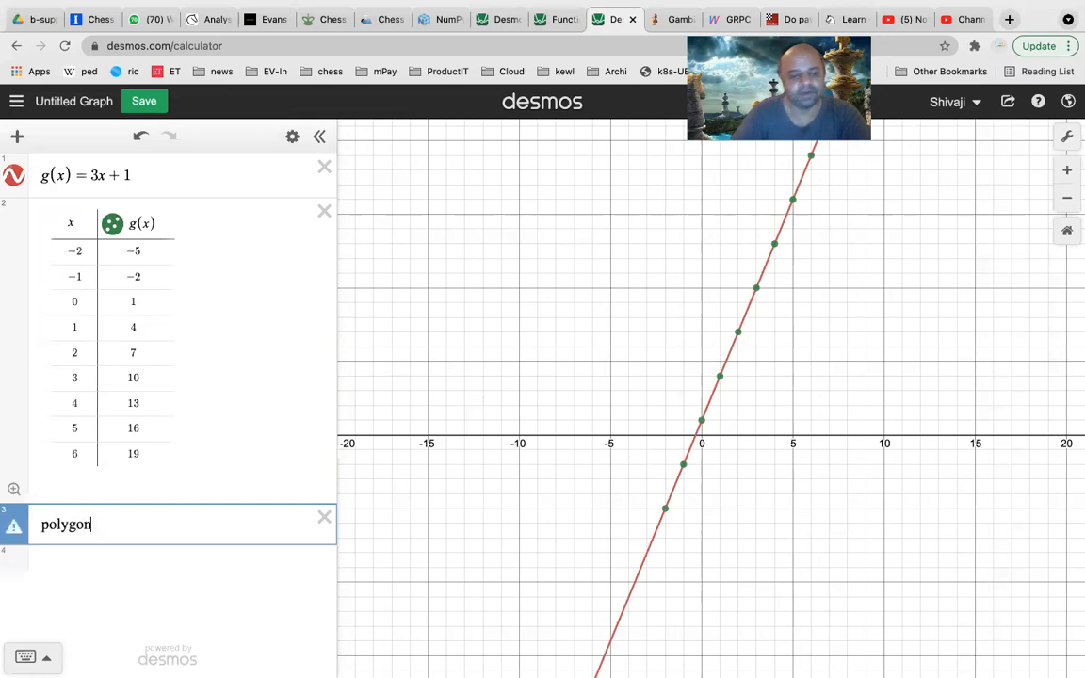
pyautogui.write('(x_1')
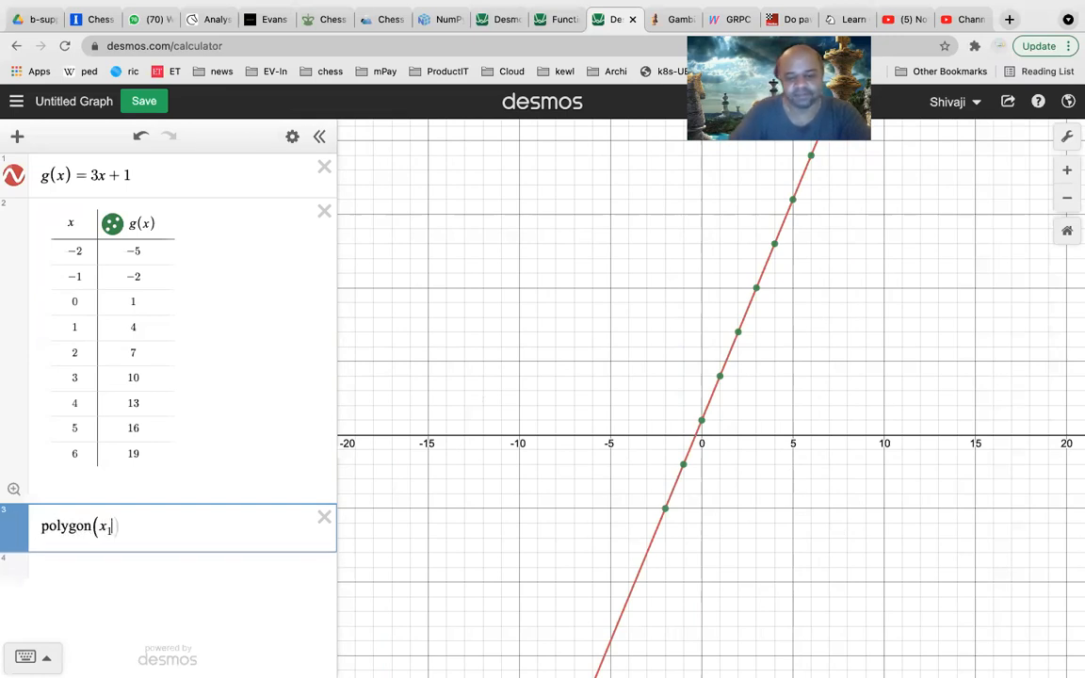
pyautogui.write(',y_1')
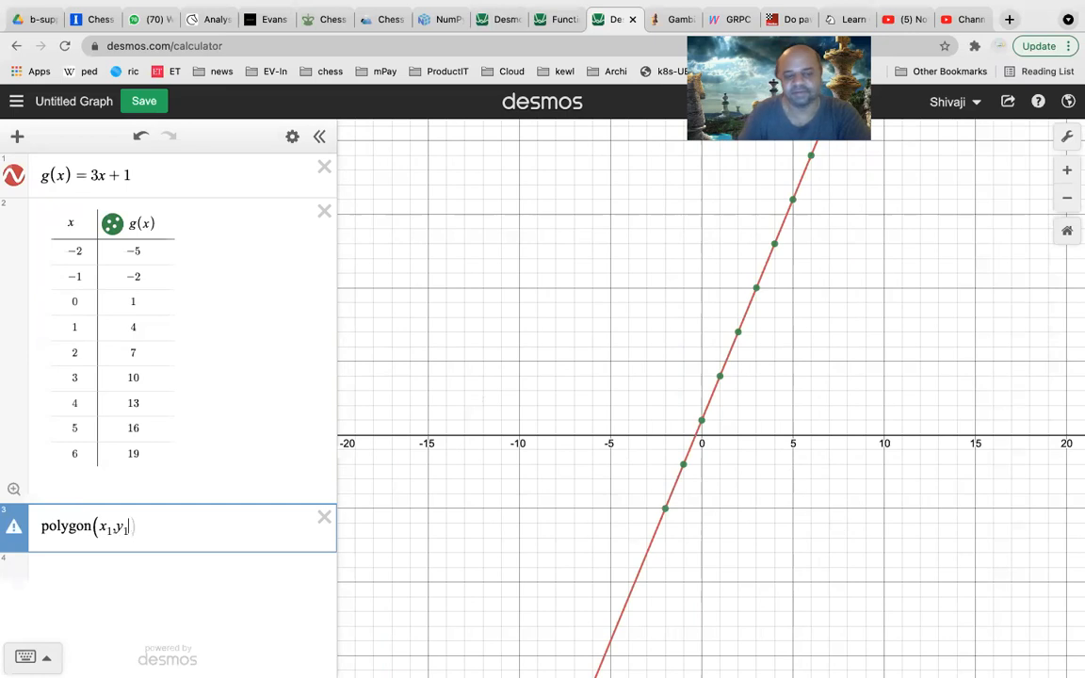
pyautogui.press('BackSpace')
pyautogui.press('BackSpace')
pyautogui.press('BackSpace')
pyautogui.press('BackSpace')
pyautogui.press('BackSpace')
pyautogui.write(',y)')
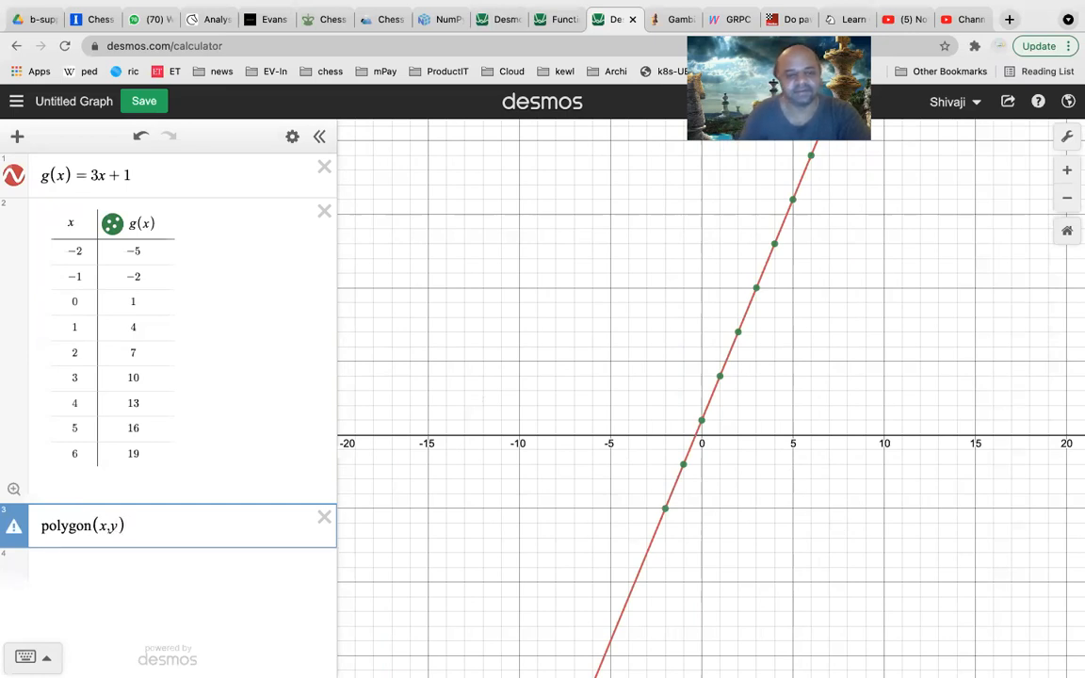
# Check the polygon example in the functions help article and rewrite the calculator's expression as polygon((x,y))
pyautogui.click(558, 19)
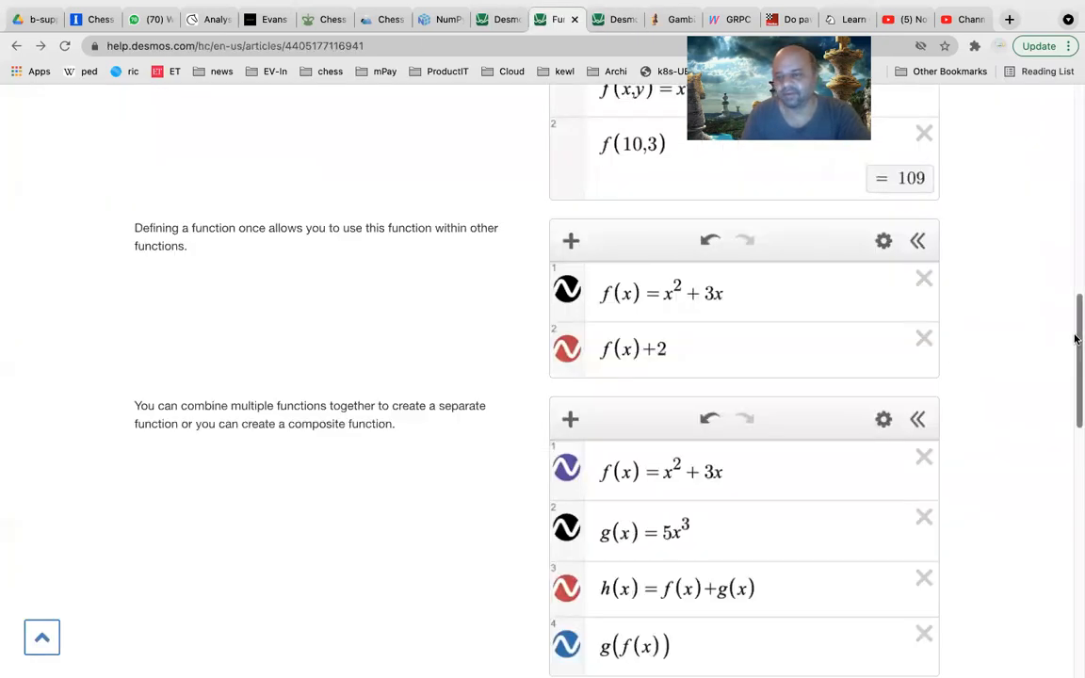
pyautogui.moveTo(1074, 336); pyautogui.dragTo(1066, 454)
pyautogui.scroll(-1, 1066, 454)
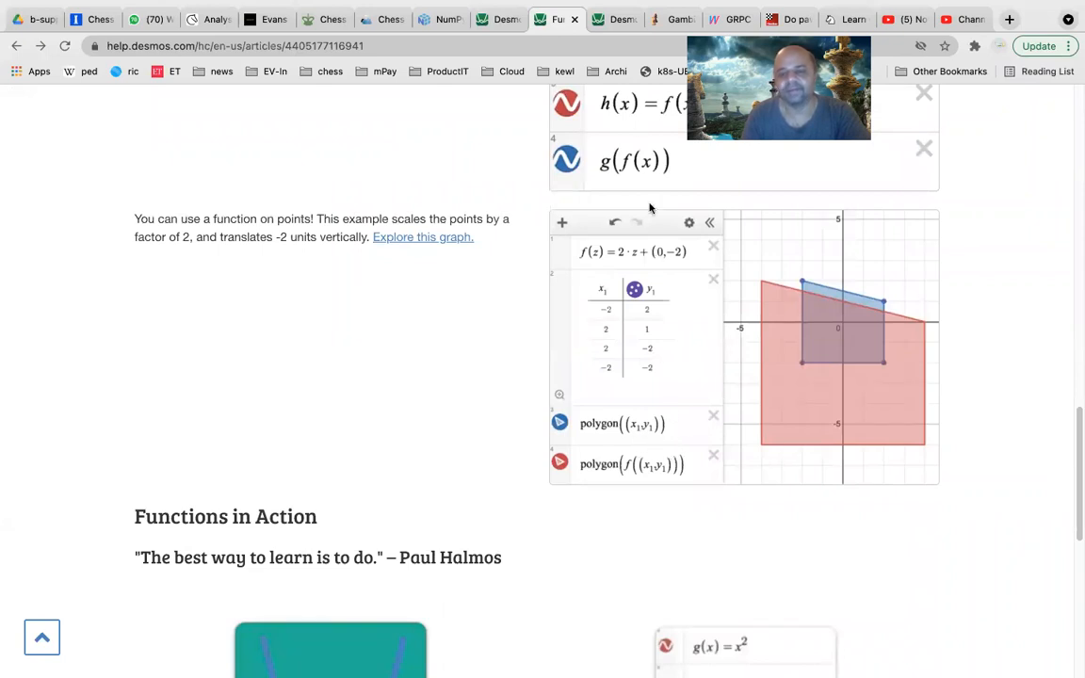
pyautogui.click(608, 20)
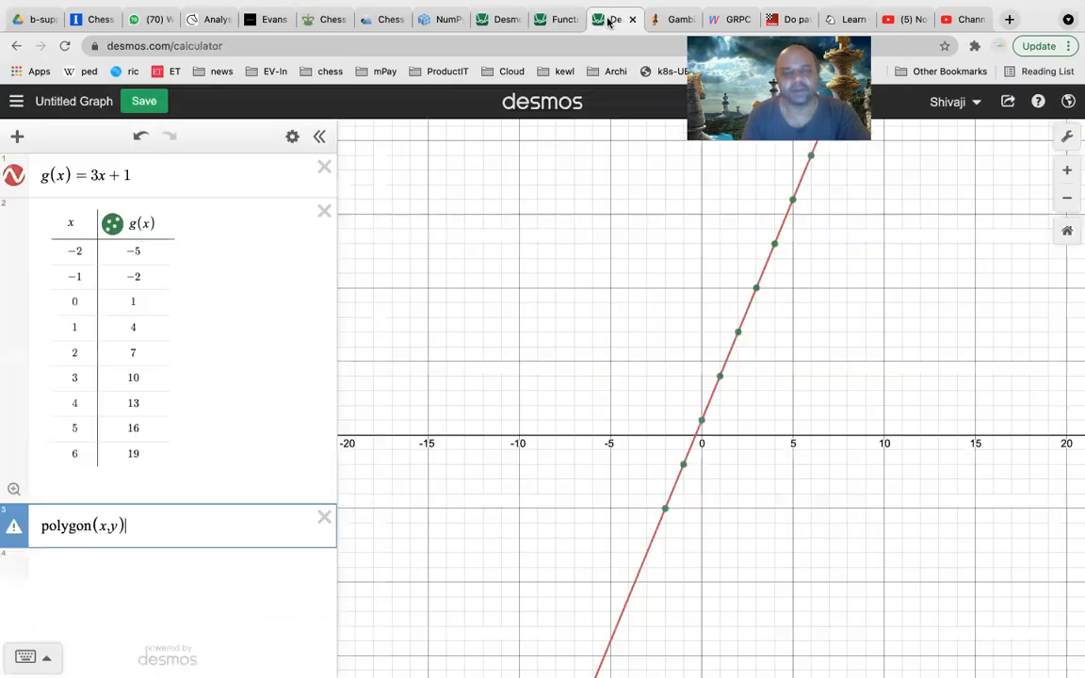
pyautogui.click(92, 524)
pyautogui.write('(x,y')
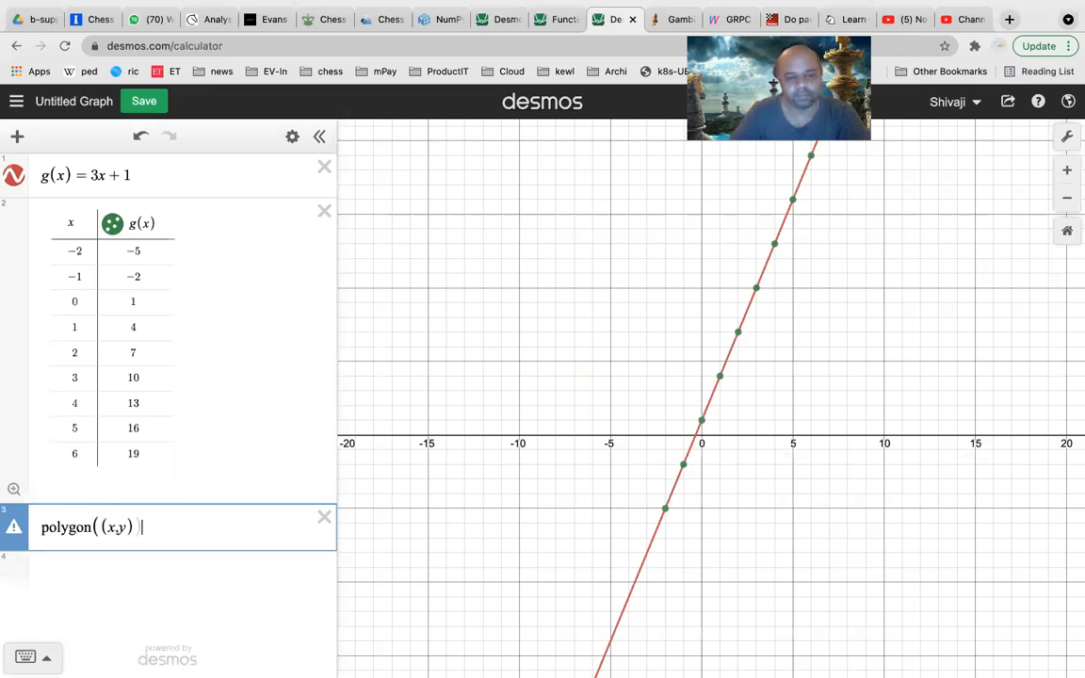
pyautogui.write(')')
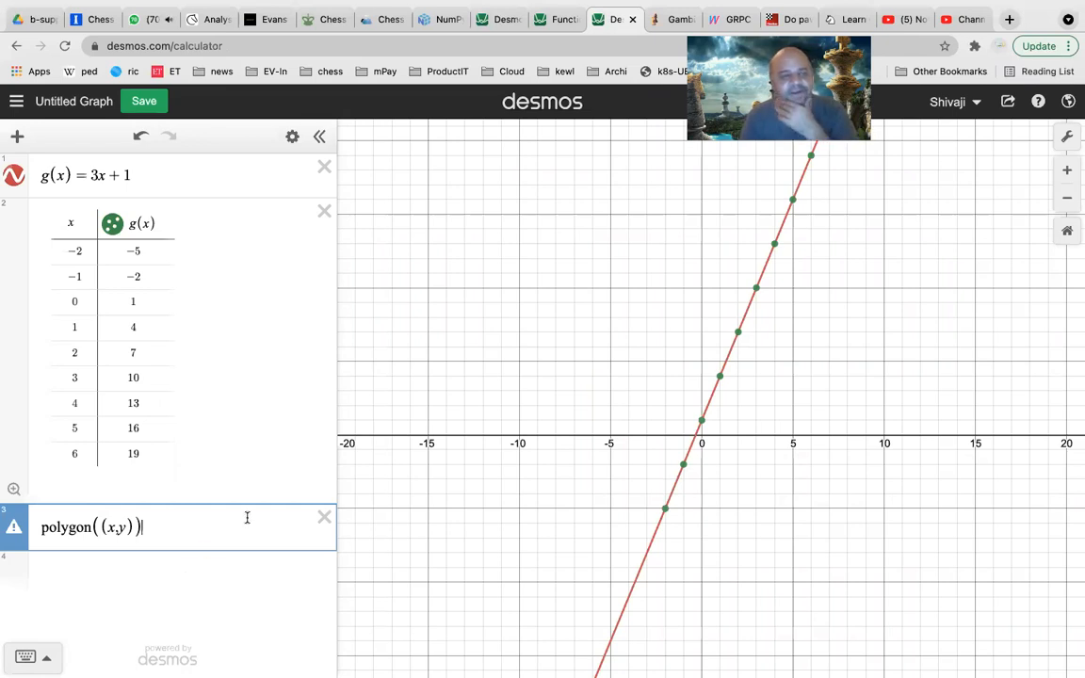
# Try polygon((x,g(x))) as the expression and check the graph, and delete the polygon expression
pyautogui.click(124, 527)
pyautogui.press('BackSpace')
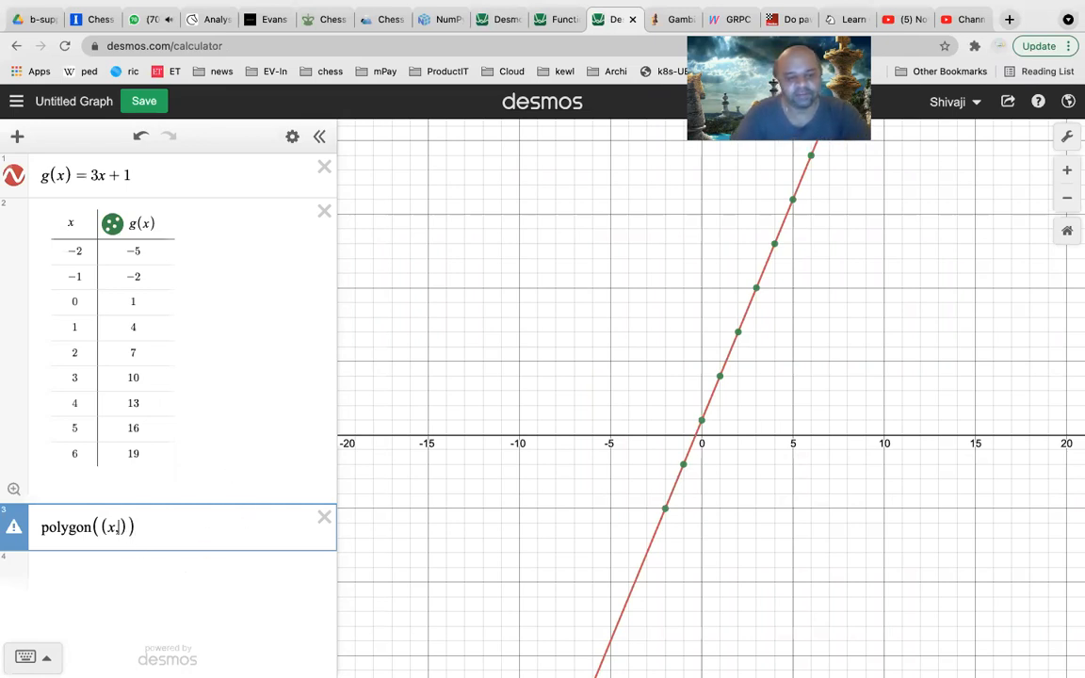
pyautogui.write('g(x')
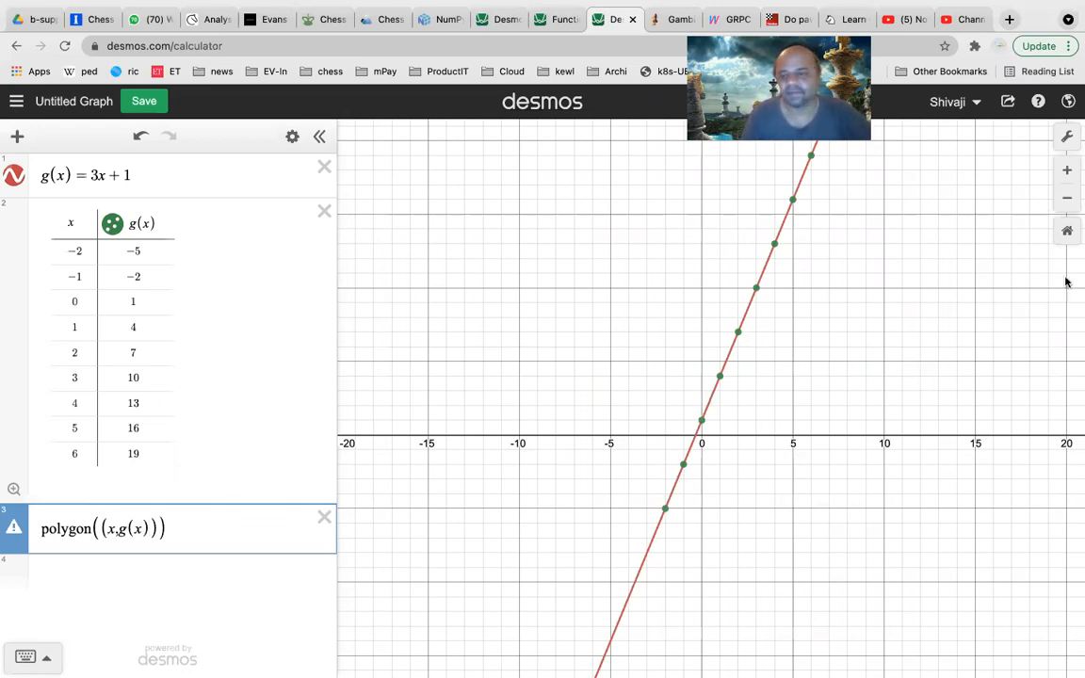
pyautogui.click(1067, 200)
pyautogui.click(1067, 200)
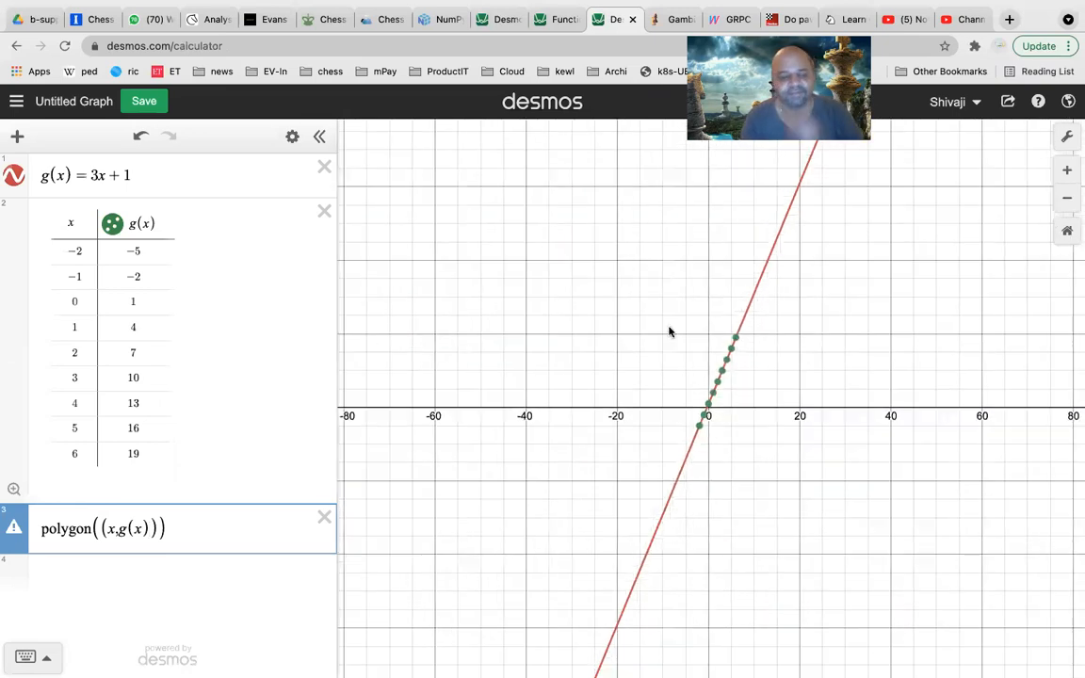
pyautogui.click(324, 517)
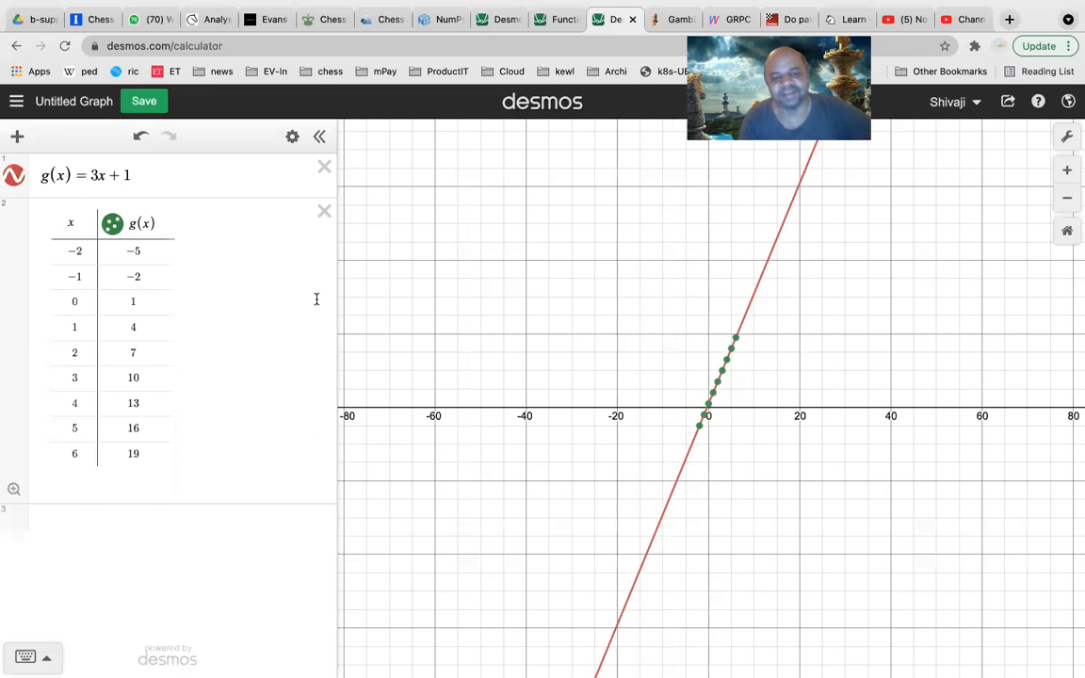
# Follow the Graphing Challenges link at the end of the functions help article and open the Learn: Functions activity
pyautogui.click(554, 19)
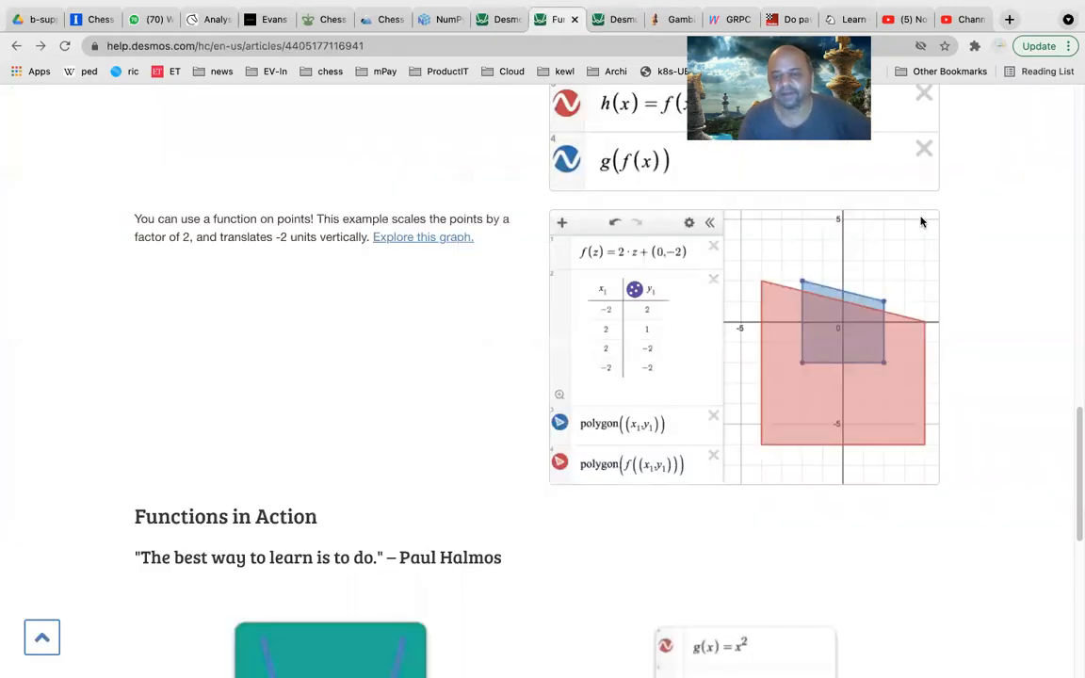
pyautogui.moveTo(1074, 456); pyautogui.dragTo(1068, 547)
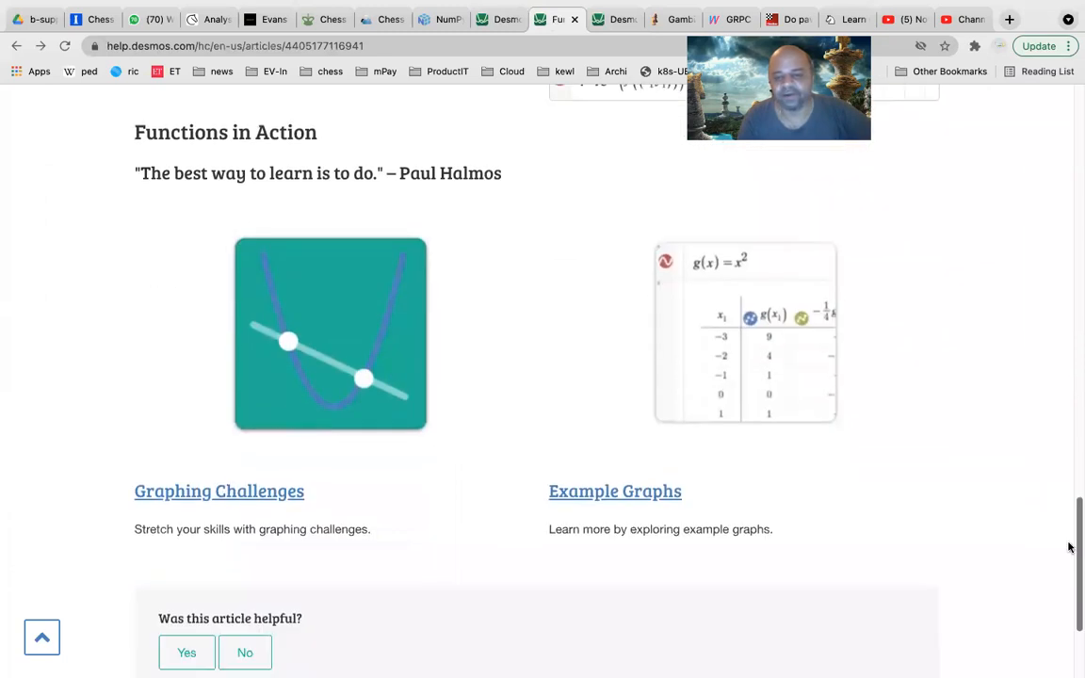
pyautogui.scroll(-1, 1055, 545)
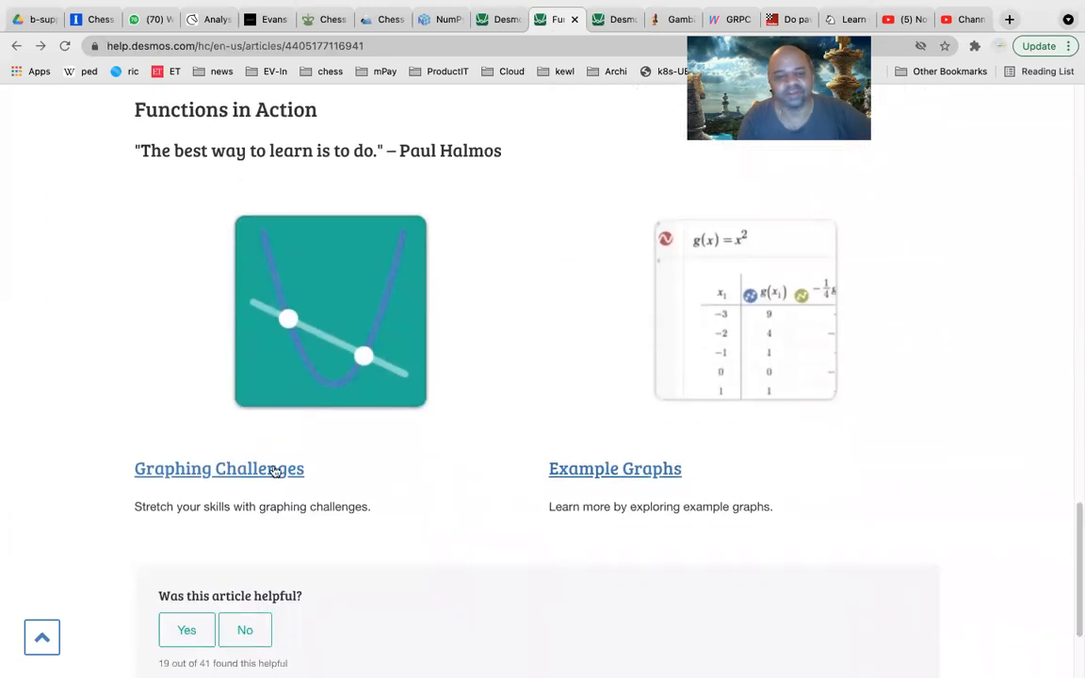
pyautogui.click(218, 468)
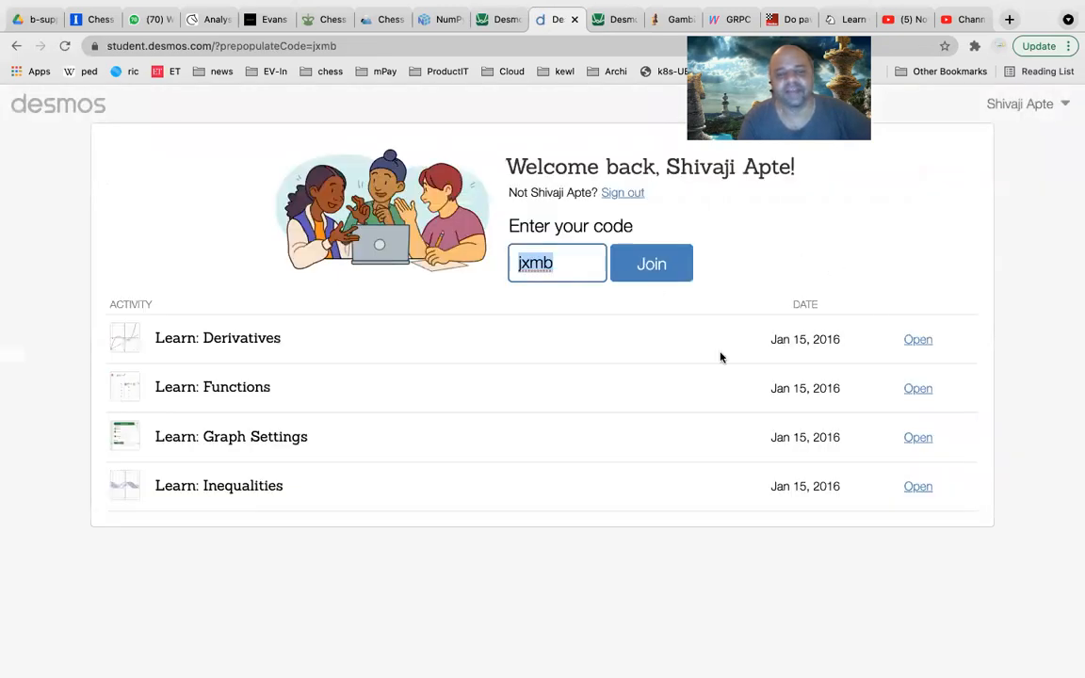
pyautogui.click(196, 387)
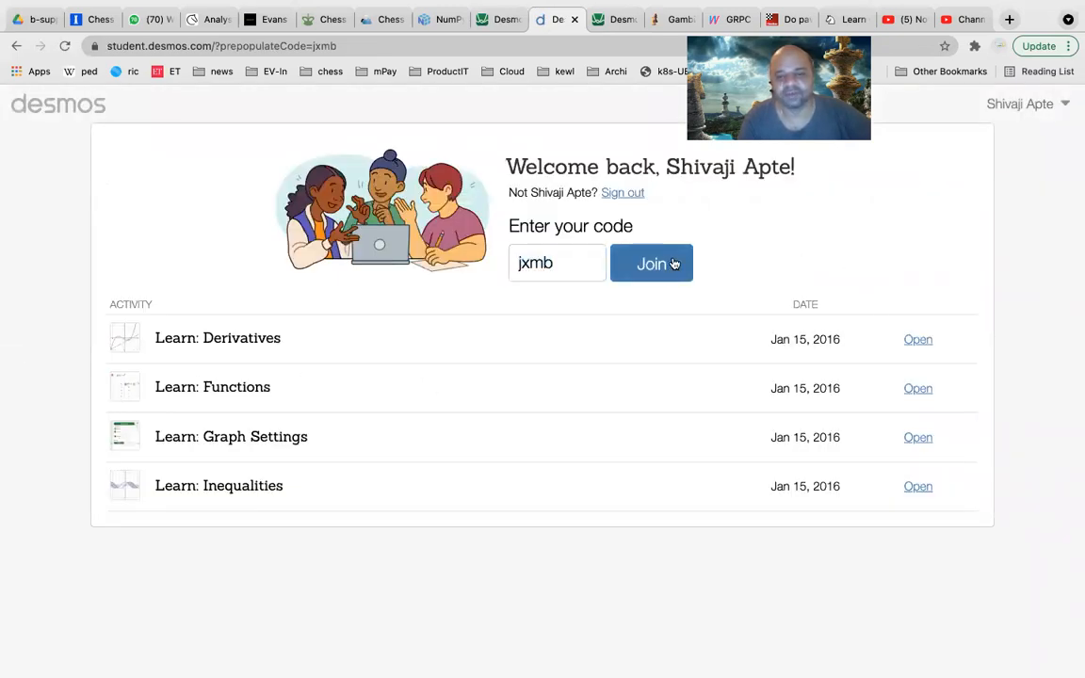
pyautogui.click(914, 389)
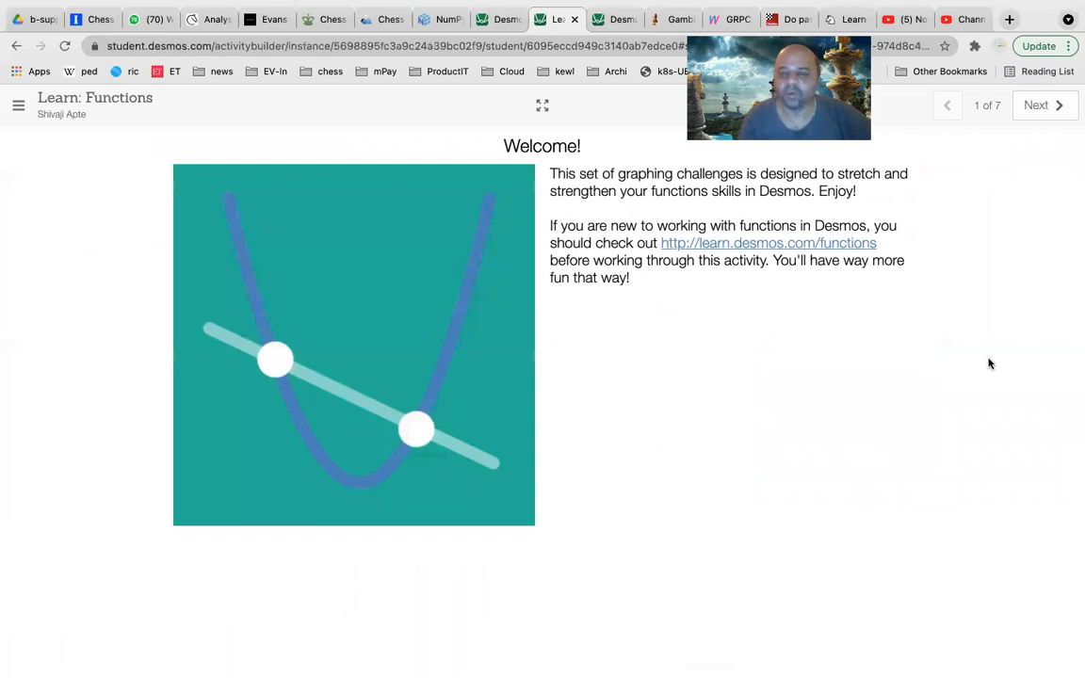
# Advance to Challenge #1 and examine the f(x) expression and its line through the two blue points
pyautogui.click(1040, 108)
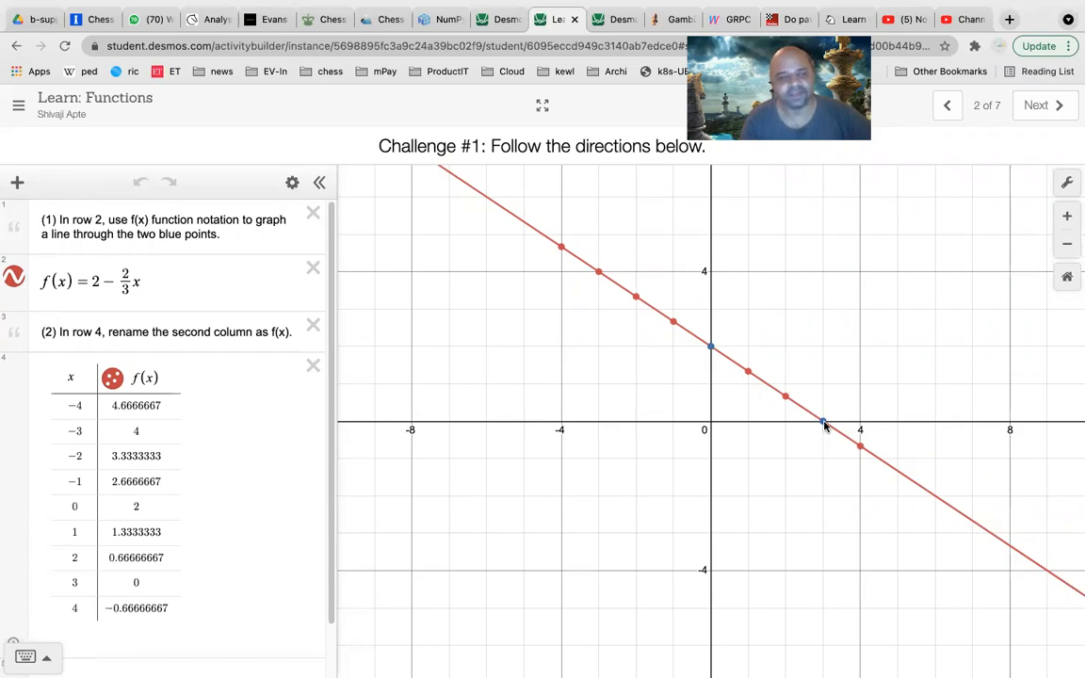
pyautogui.click(132, 280)
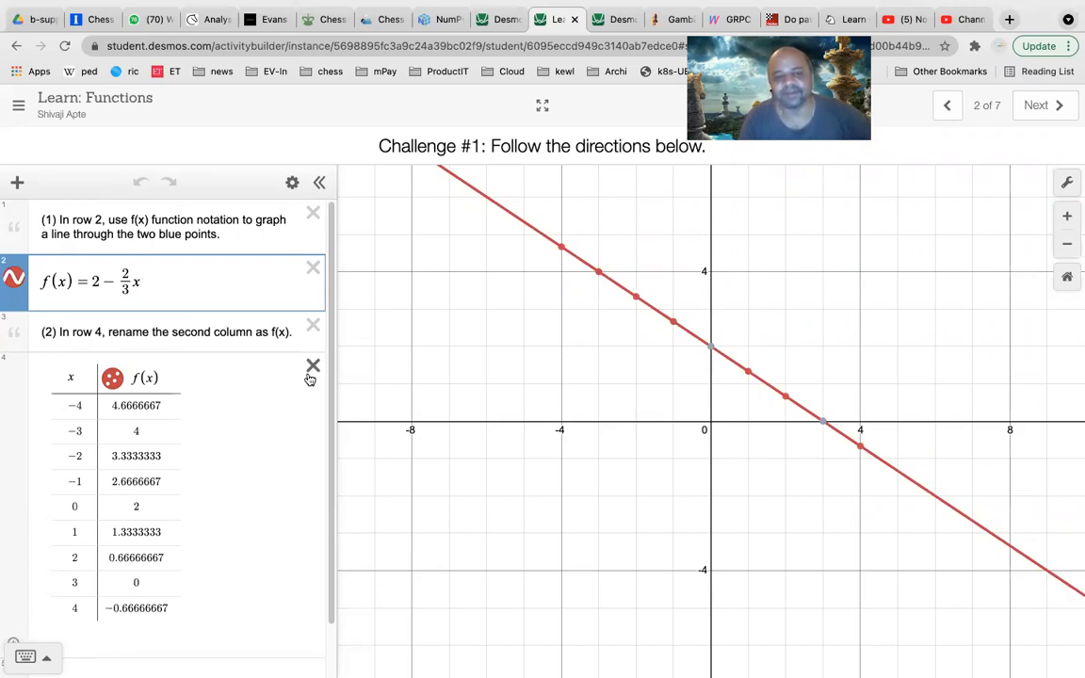
pyautogui.moveTo(712, 353)
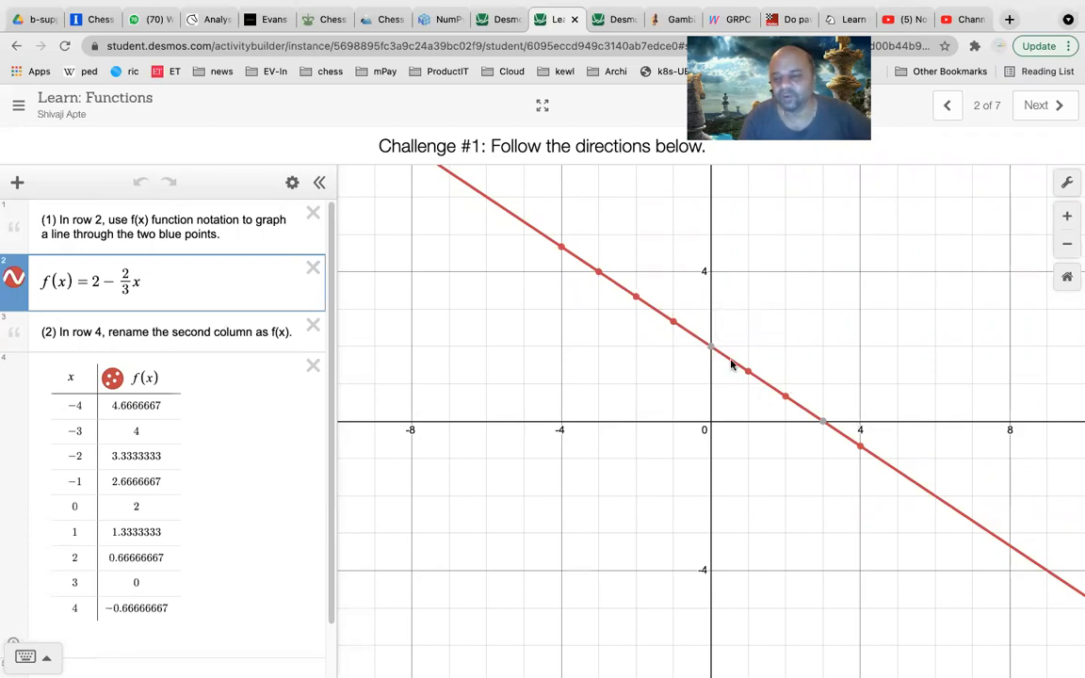
pyautogui.moveTo(825, 430)
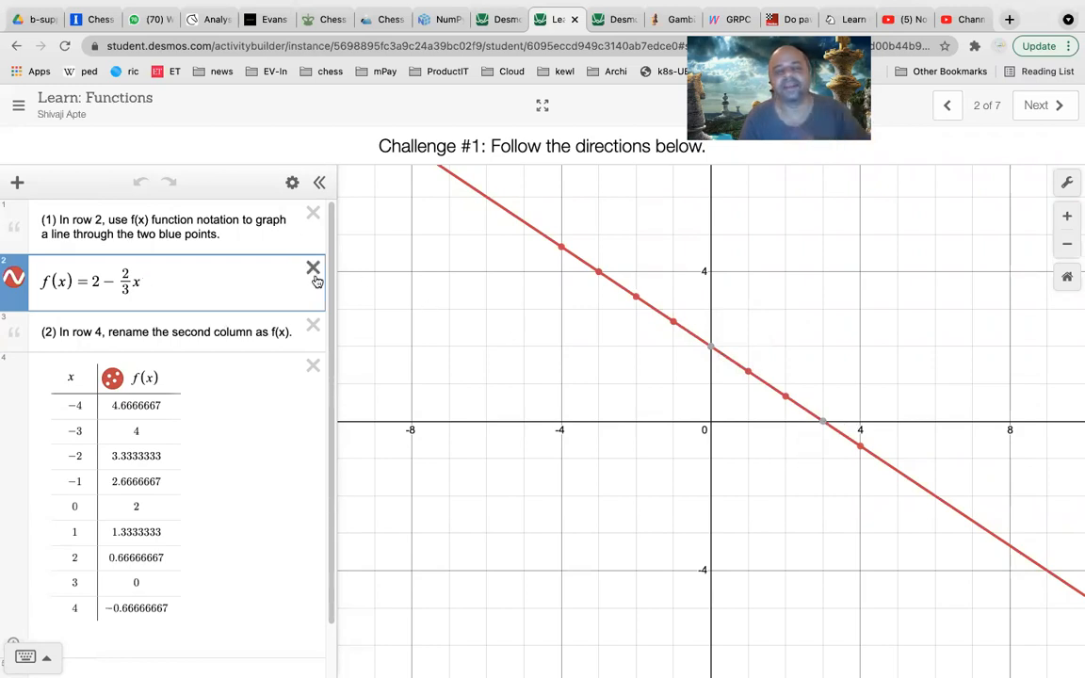
# Compare g(x) and its table heading in the calculator with the f(x) line and table in Challenge #1
pyautogui.click(617, 19)
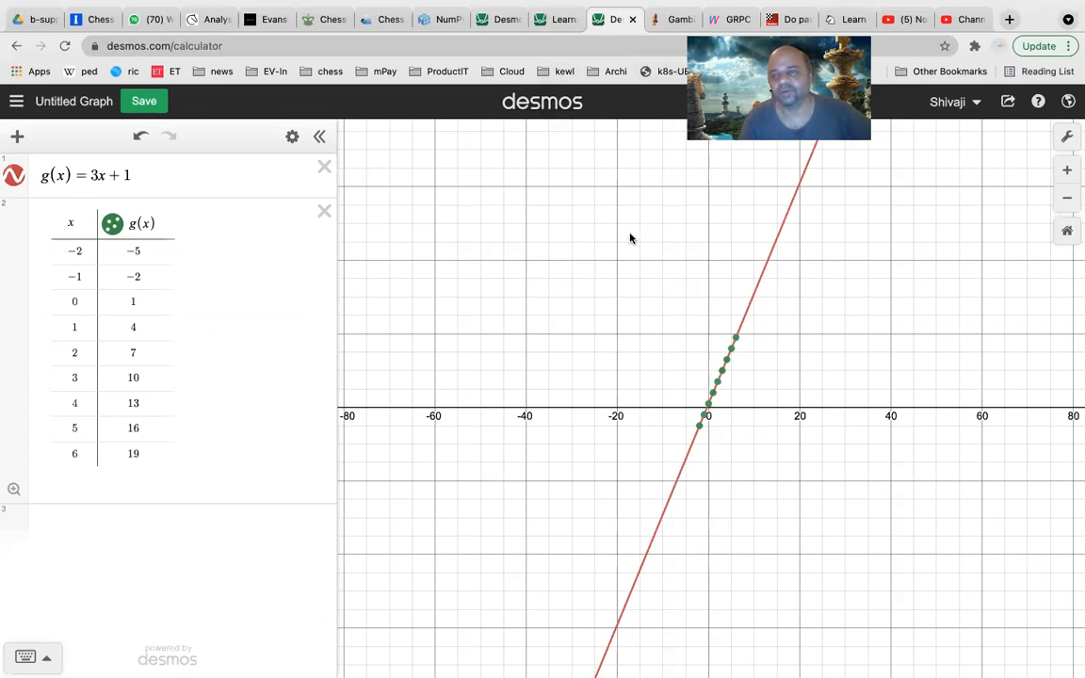
pyautogui.click(206, 172)
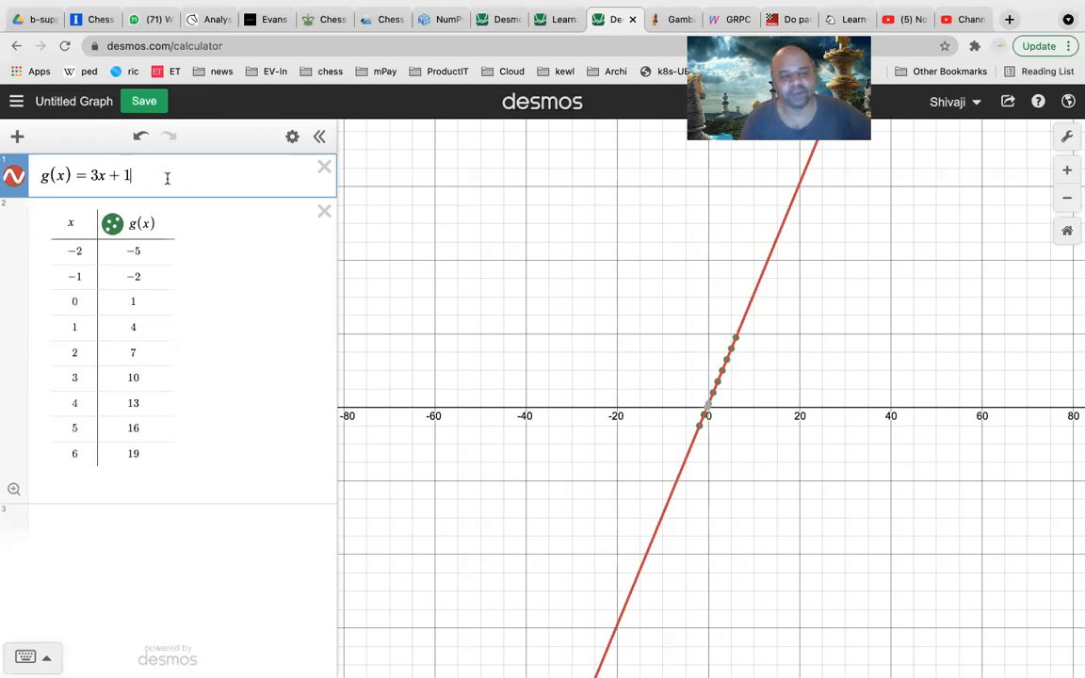
pyautogui.doubleClick(164, 223)
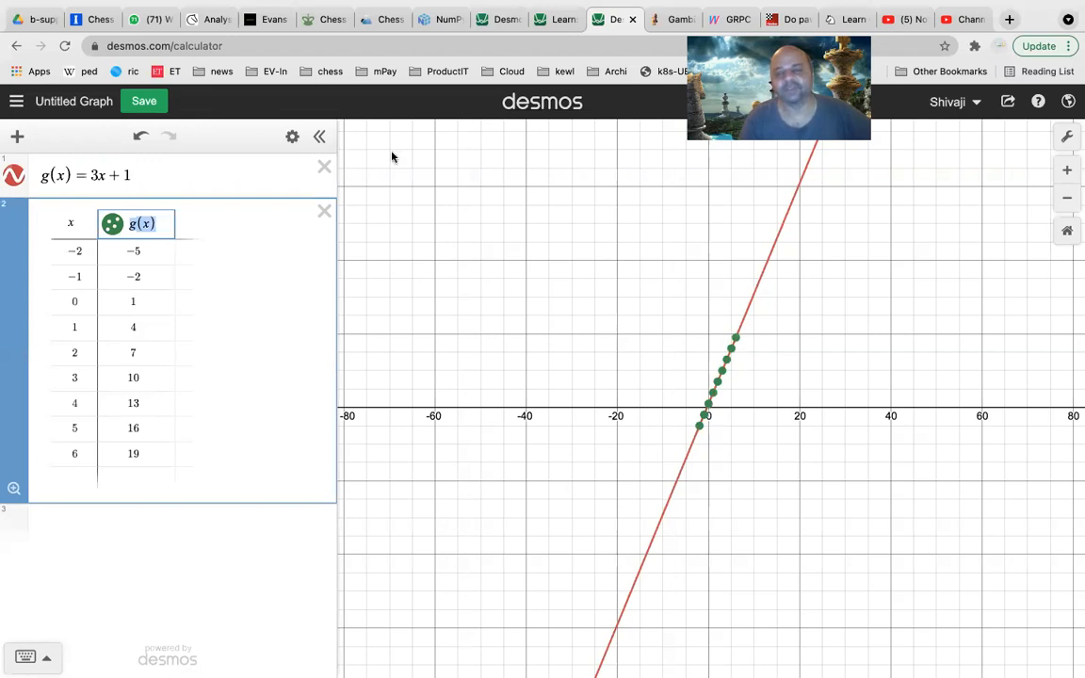
pyautogui.click(555, 20)
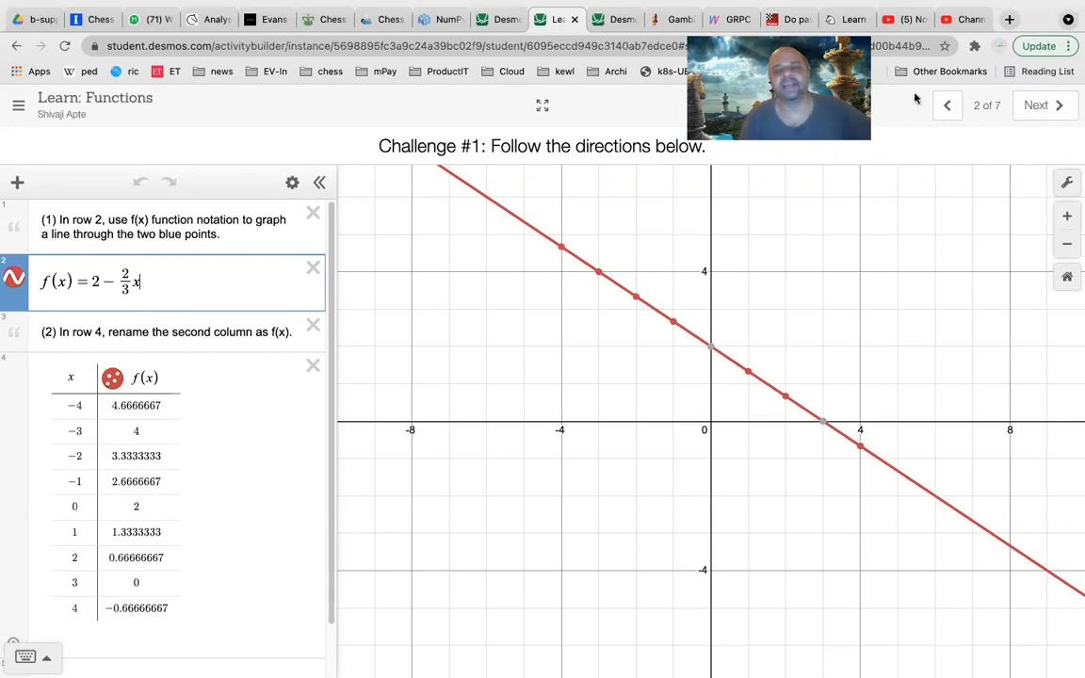
pyautogui.click(602, 19)
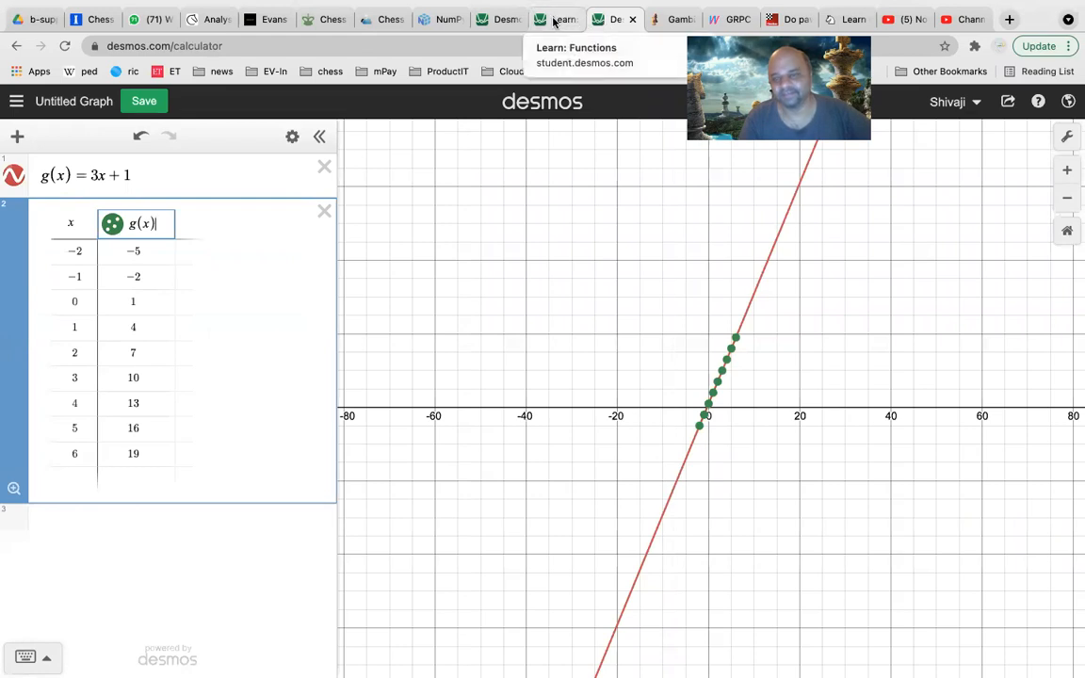
pyautogui.click(553, 21)
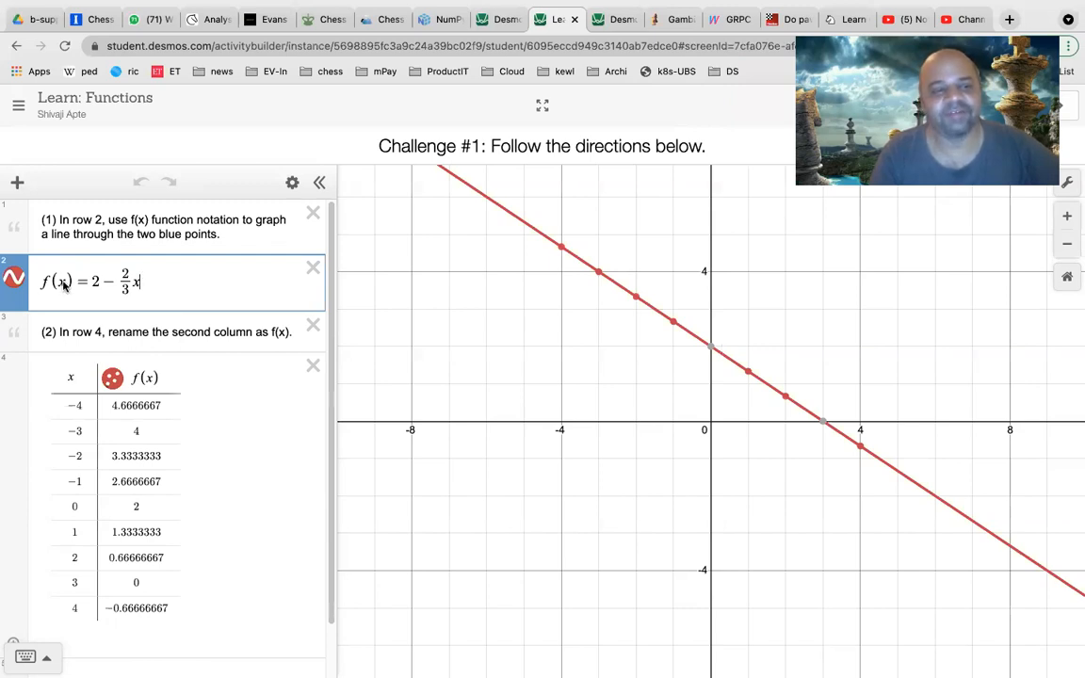
# Return to the calculator and try x_1 as the variable on both sides, making the function g(x_1)=3x_1+1
pyautogui.hotkey('ctrl', 'Tab')
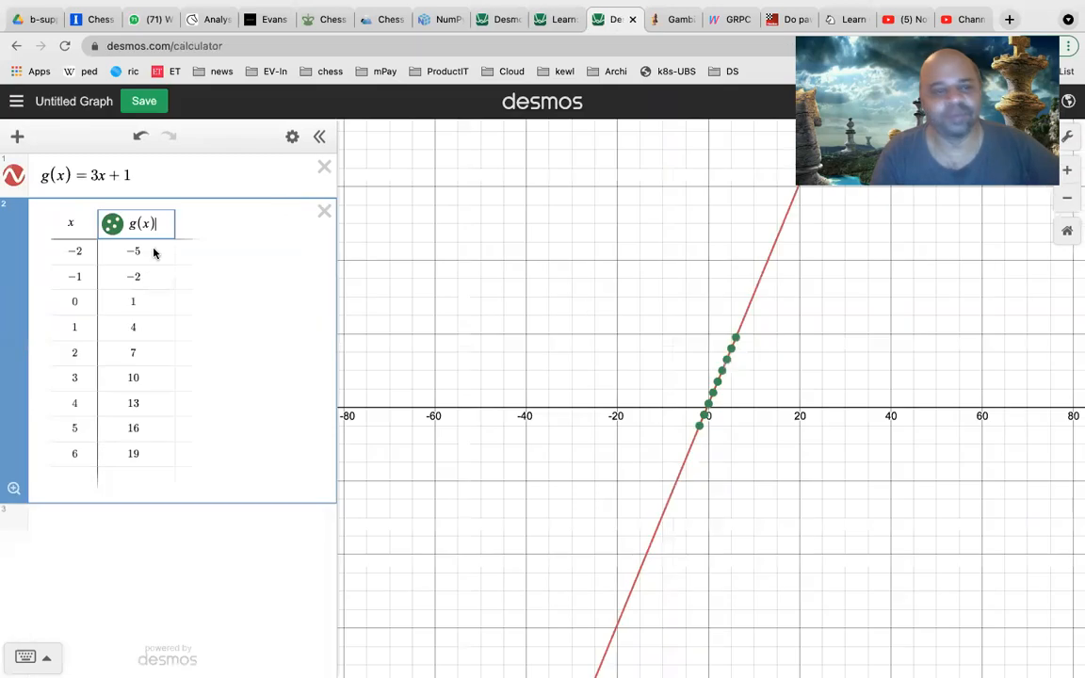
pyautogui.click(63, 175)
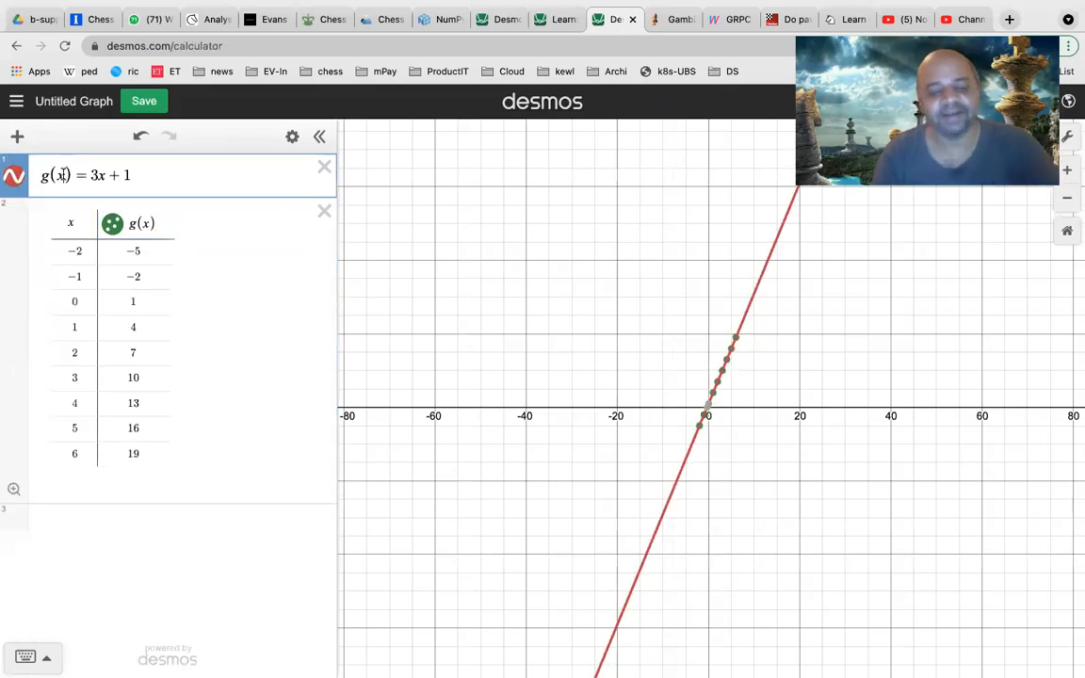
pyautogui.write('_1')
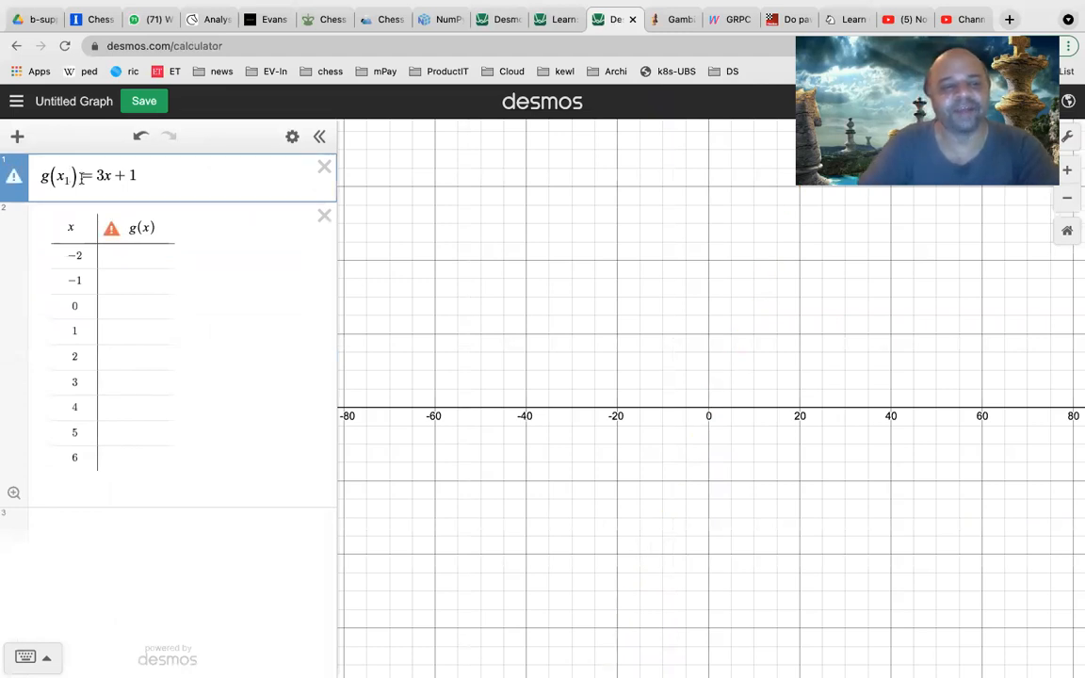
pyautogui.moveTo(110, 233)
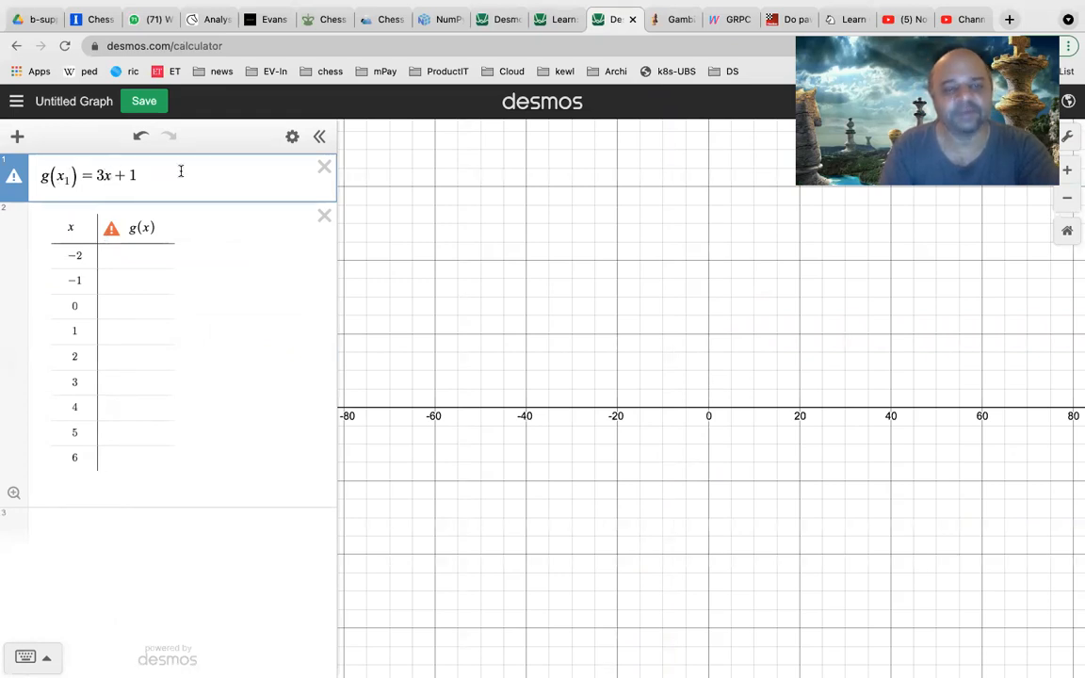
pyautogui.click(112, 177)
pyautogui.write('1')
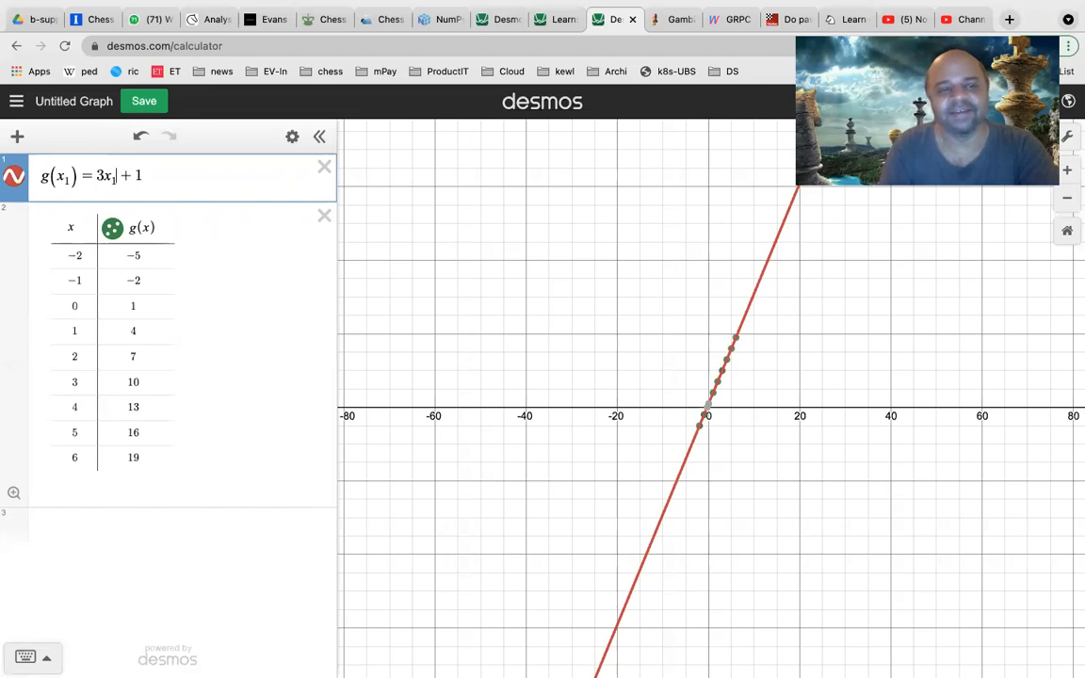
# Try x_2 on the right side of the g(x_1) function, and restore the matching variable x_1 there
pyautogui.press('BackSpace')
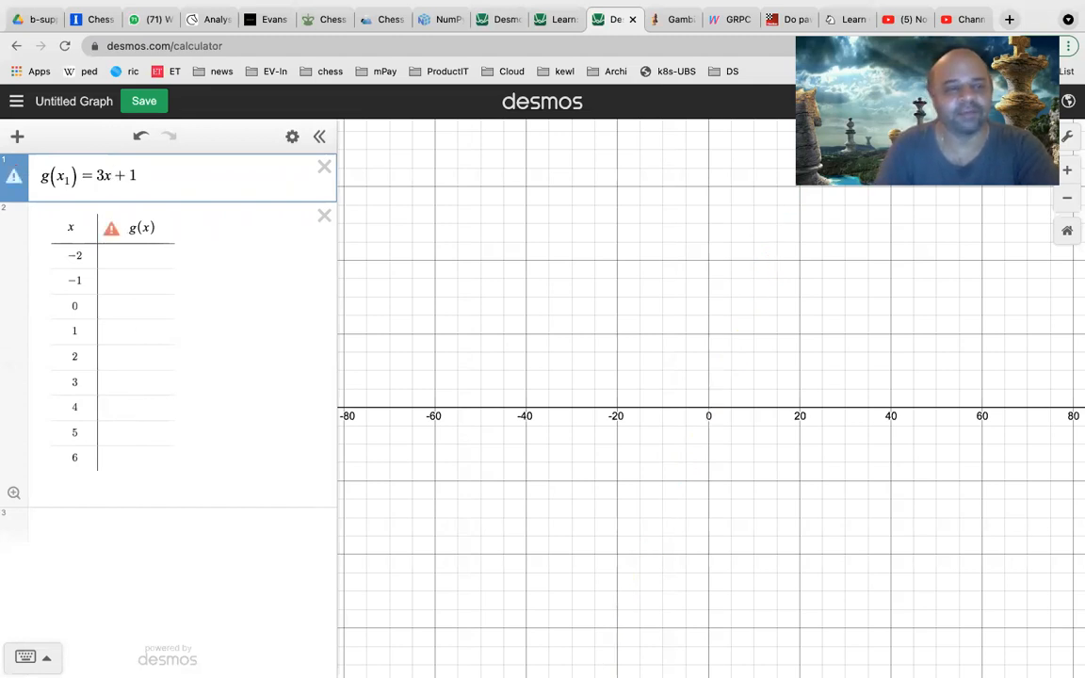
pyautogui.write('2')
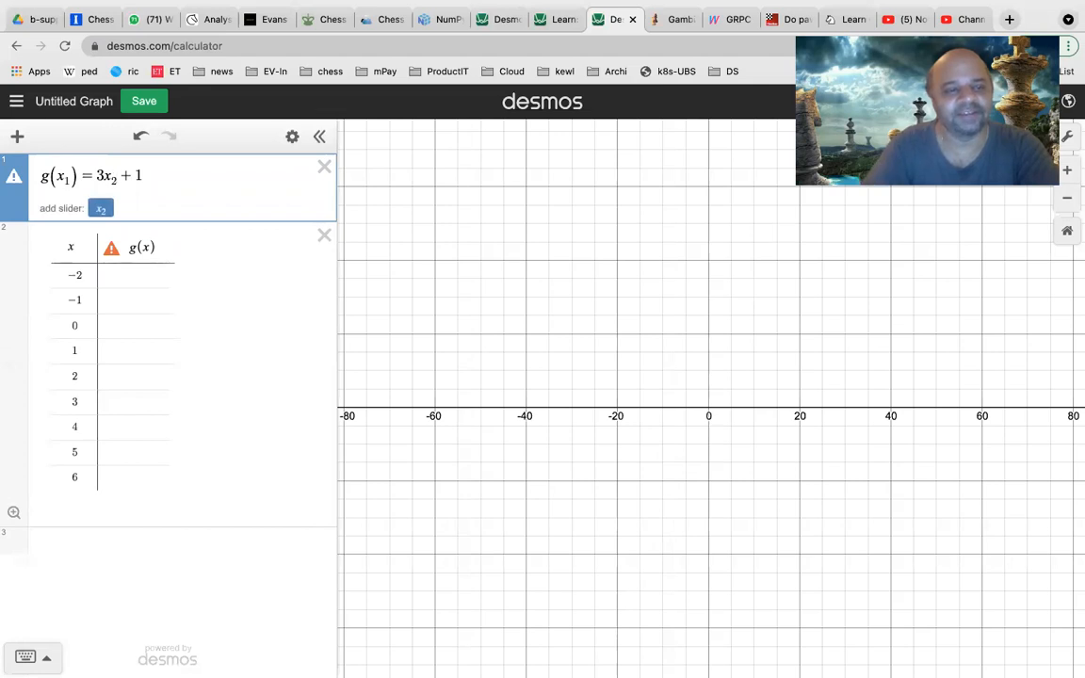
pyautogui.press('BackSpace')
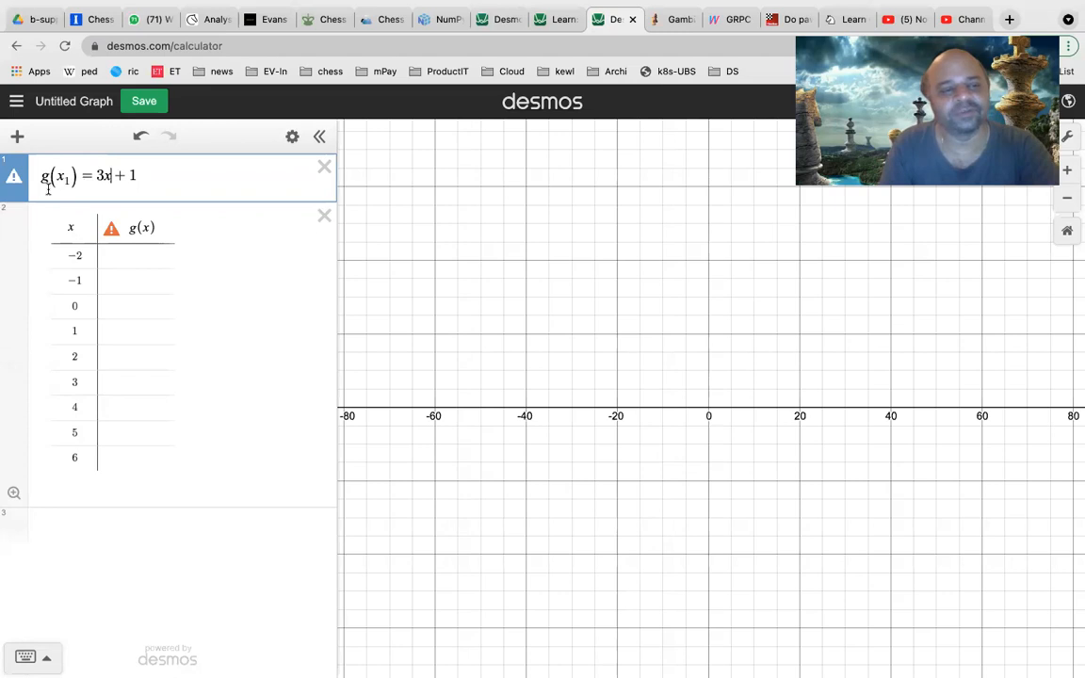
pyautogui.click(106, 174)
pyautogui.press('Right')
pyautogui.write('_1')
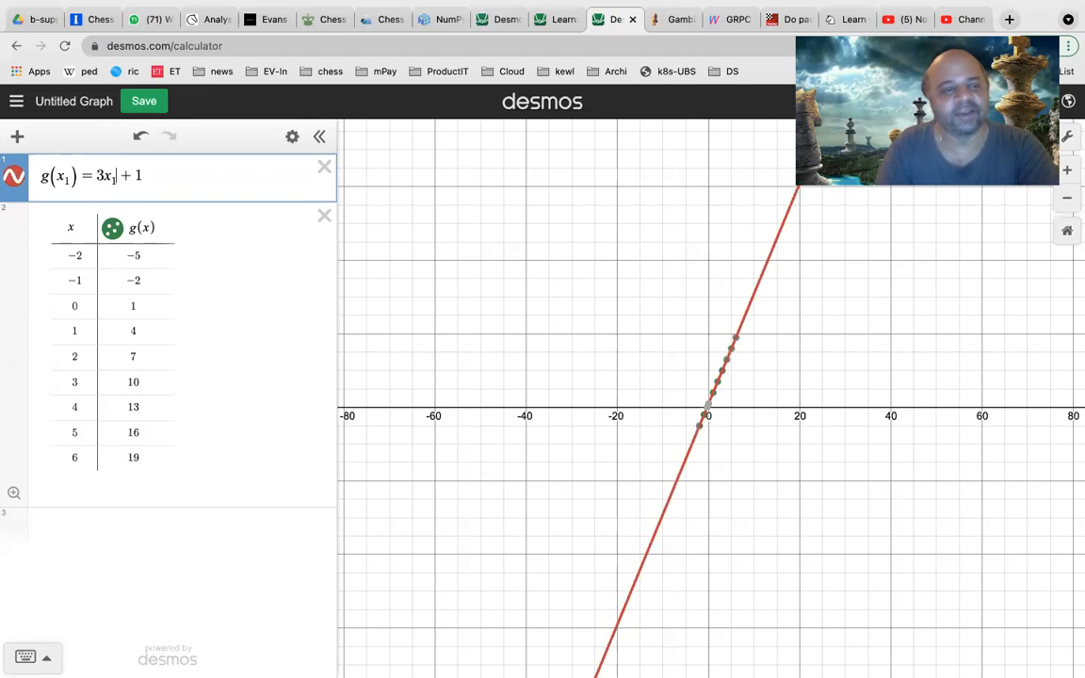
# Remove the subscript 1 from both variables so the function reads g(x)=3x+1
pyautogui.click(70, 178)
pyautogui.press('BackSpace')
pyautogui.press('BackSpace')
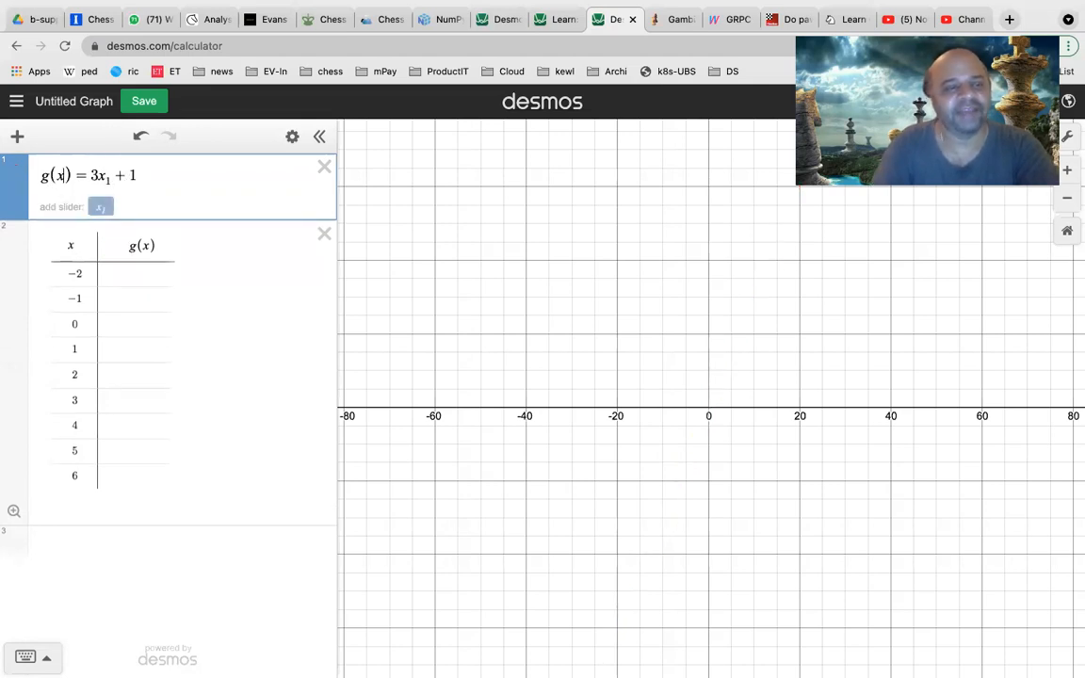
pyautogui.click(111, 177)
pyautogui.press('BackSpace')
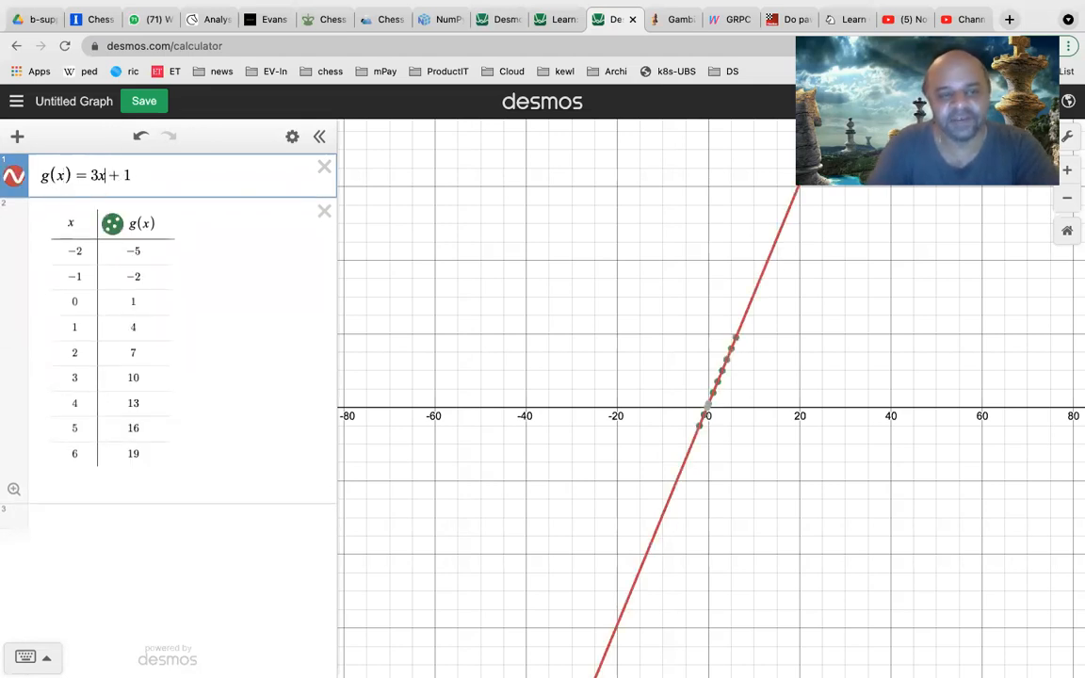
# Change the coefficient of x in the g(x) function to 2, making it g(x)=2x+1
pyautogui.click(89, 176)
pyautogui.press('Delete')
pyautogui.write('2')
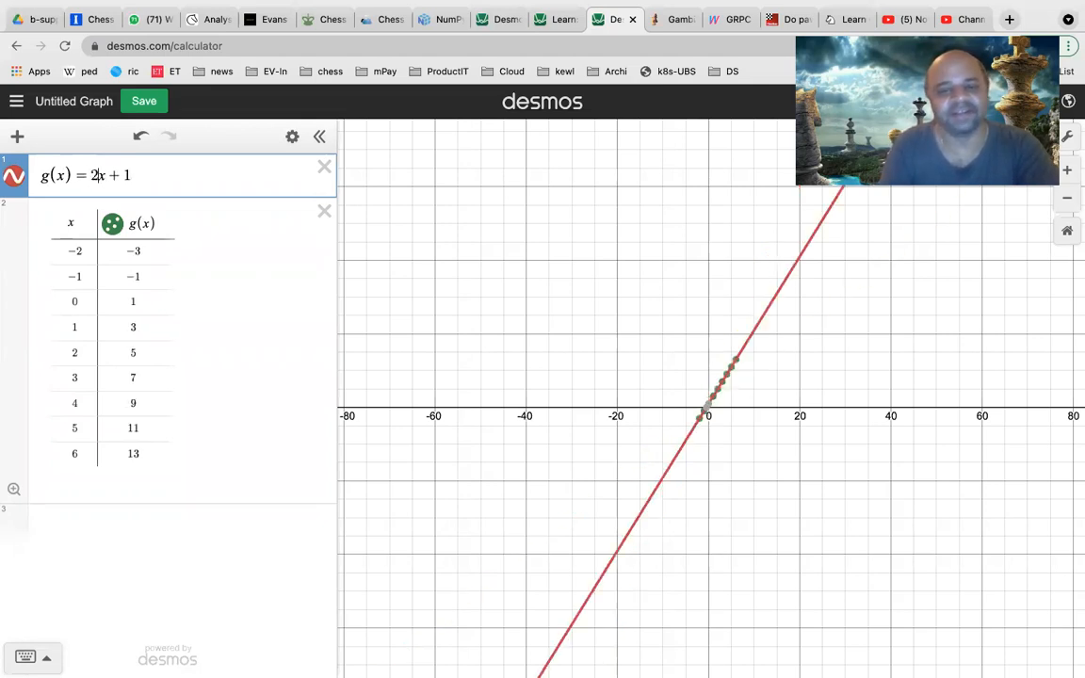